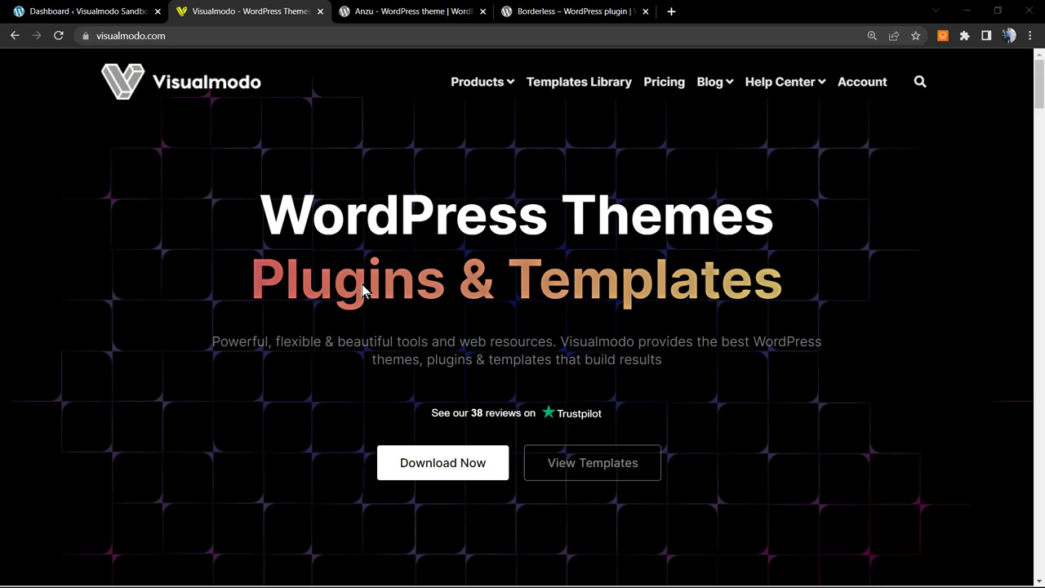
Step: Look over the Borderless plugin and Anzu theme pages, then return to the Visualmodo homepage
left_click(548, 17)
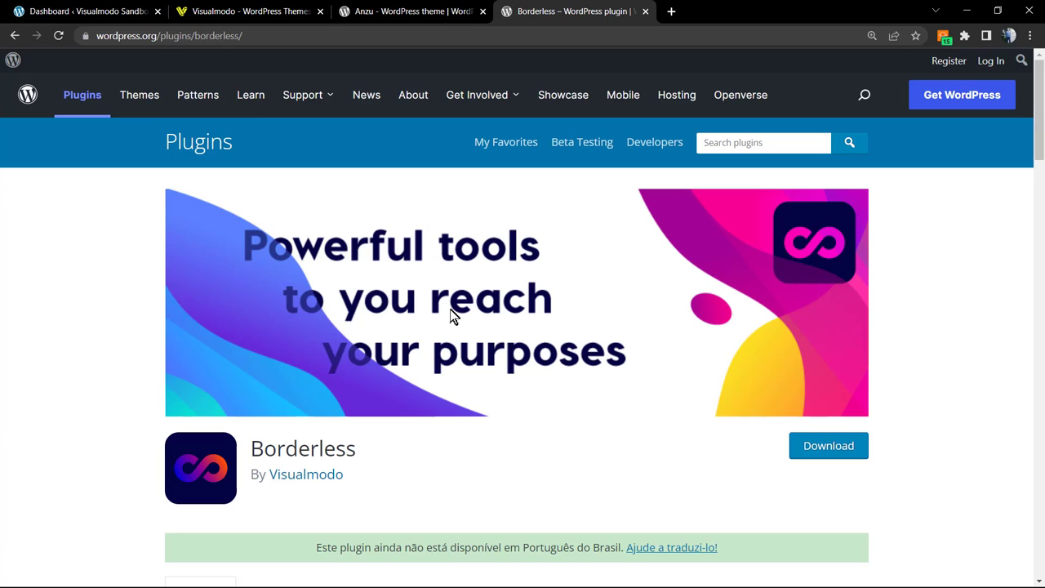
double_click(353, 442)
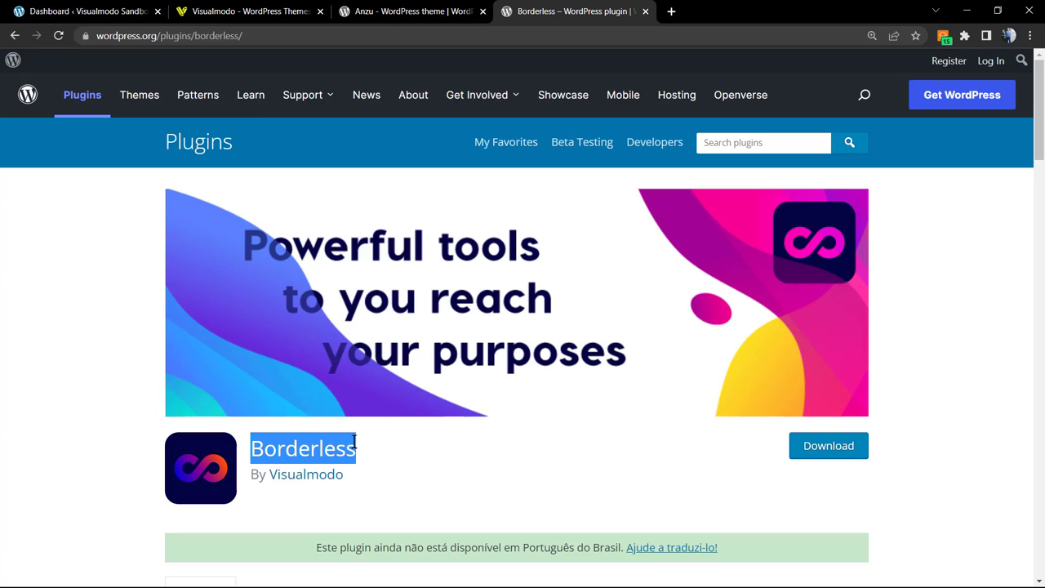
left_click(400, 11)
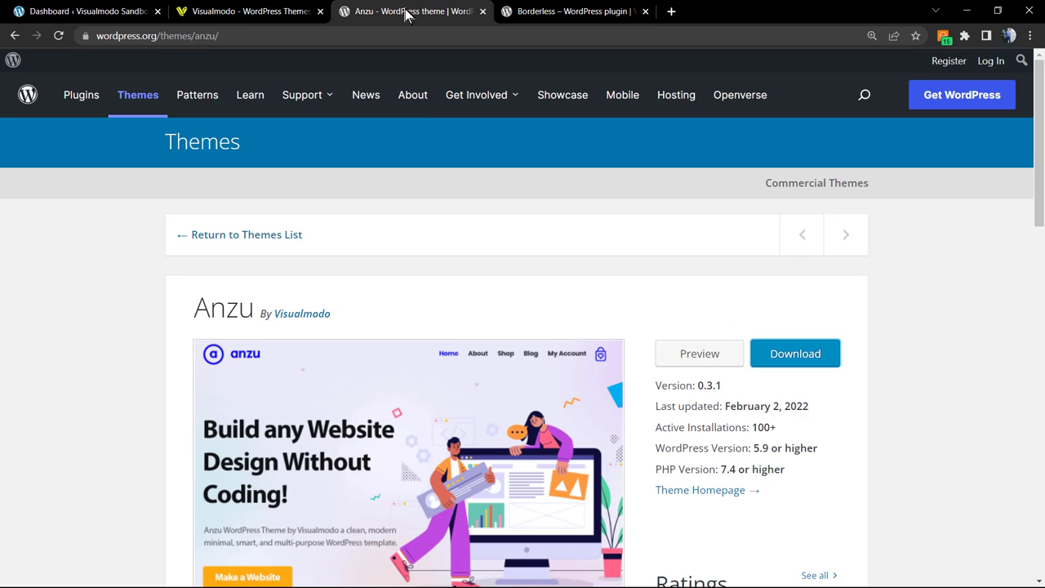
left_click(255, 7)
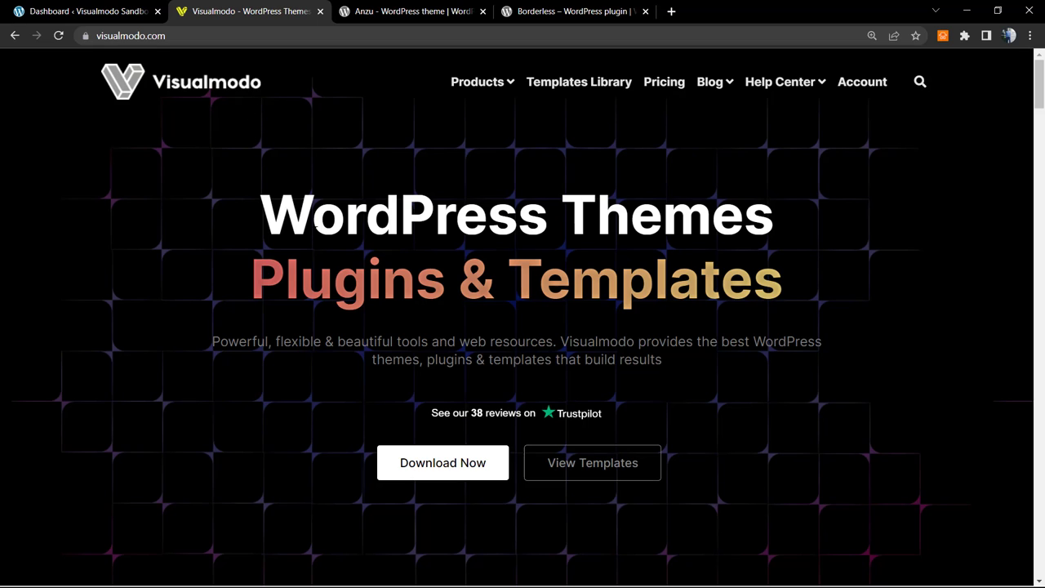
Step: From the WordPress dashboard, start a new page, then go back to the Pages list
left_click(84, 10)
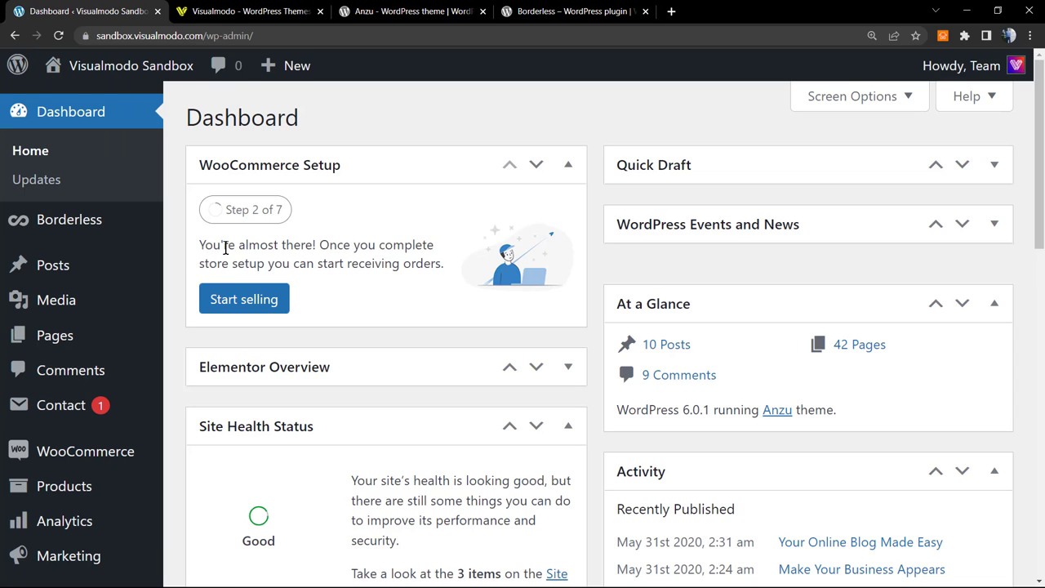
scroll(236, 227, "down", 1)
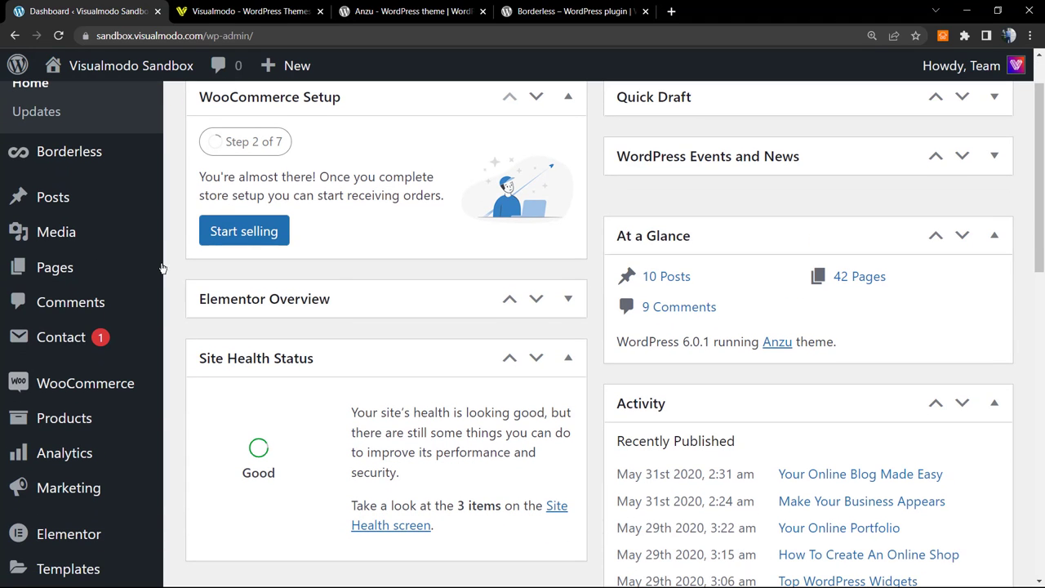
scroll(106, 278, "up", 1)
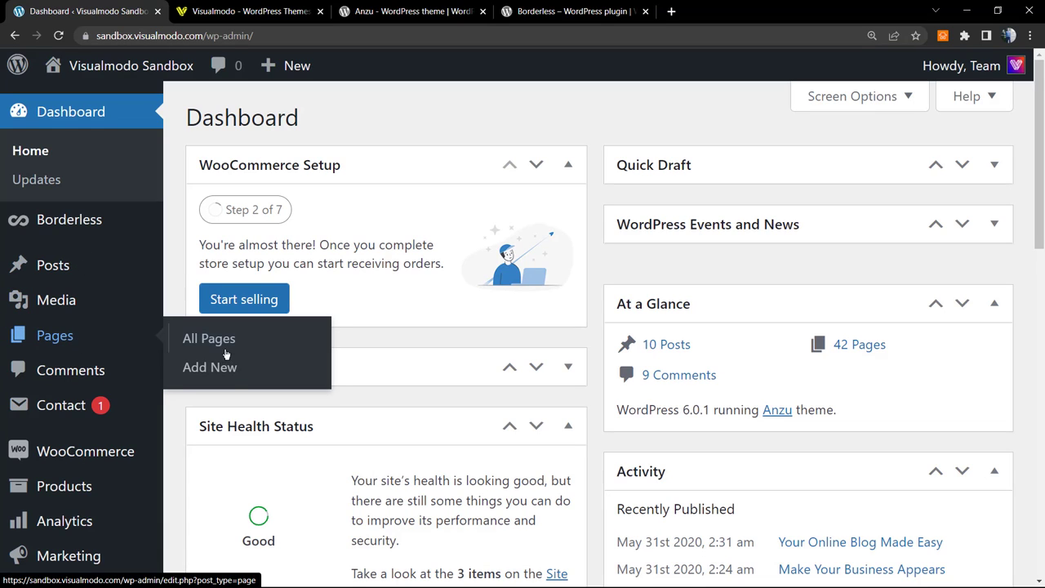
left_click(232, 372)
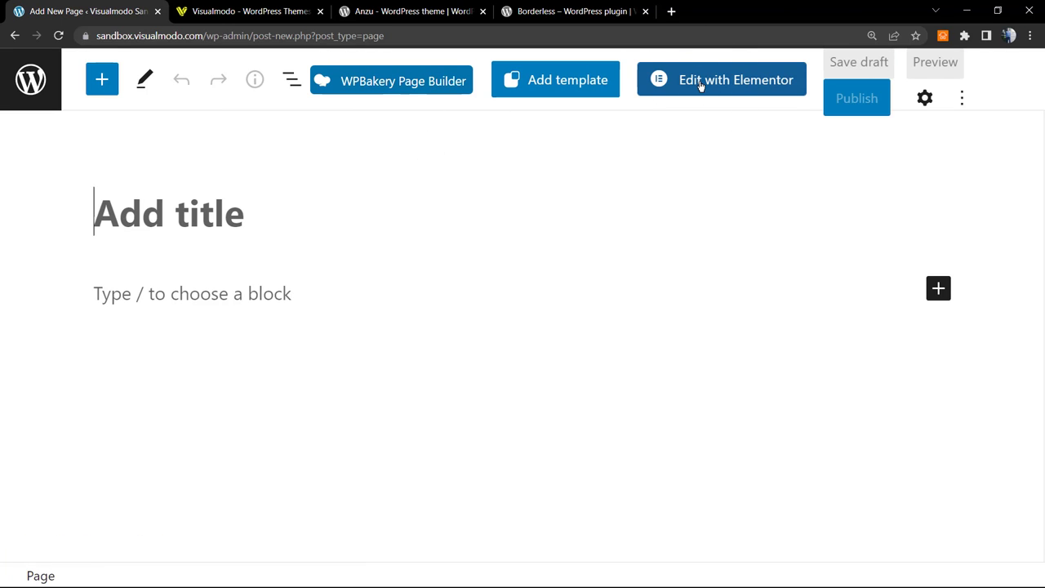
left_click(40, 93)
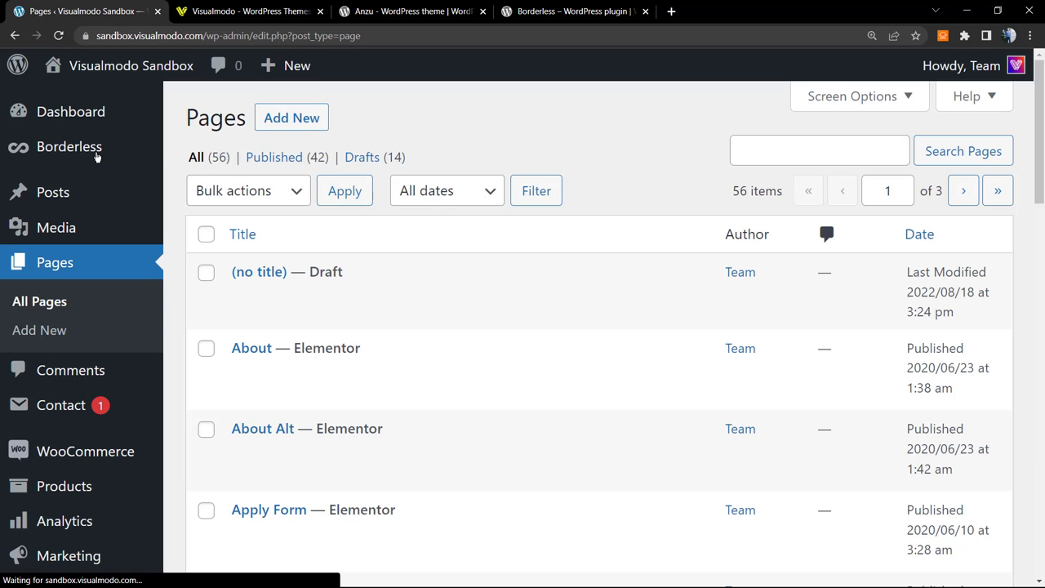
Step: Visit the live Visualmodo Sandbox site from the admin
mouse_move(77, 65)
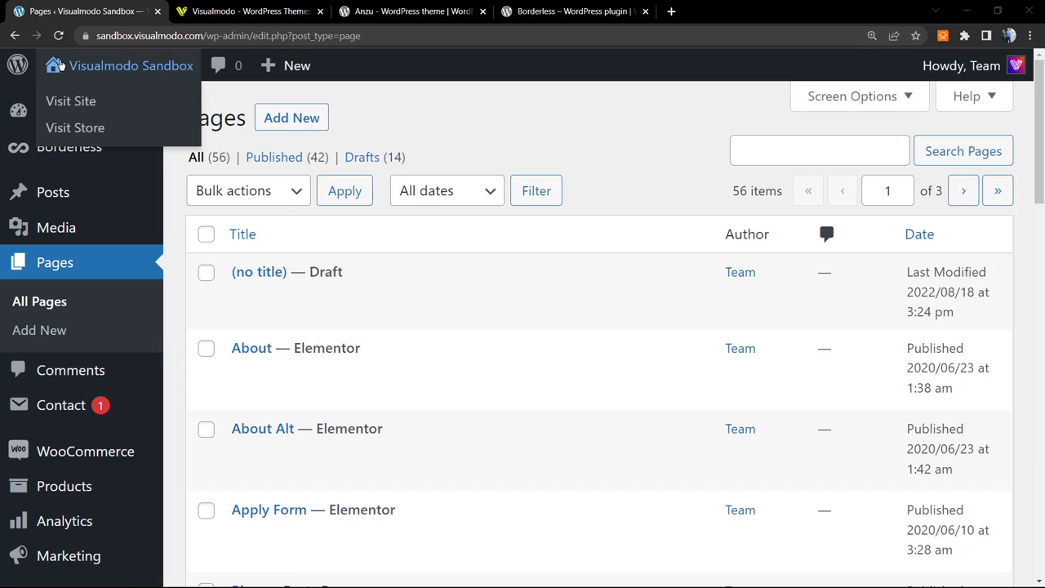
left_click(83, 107)
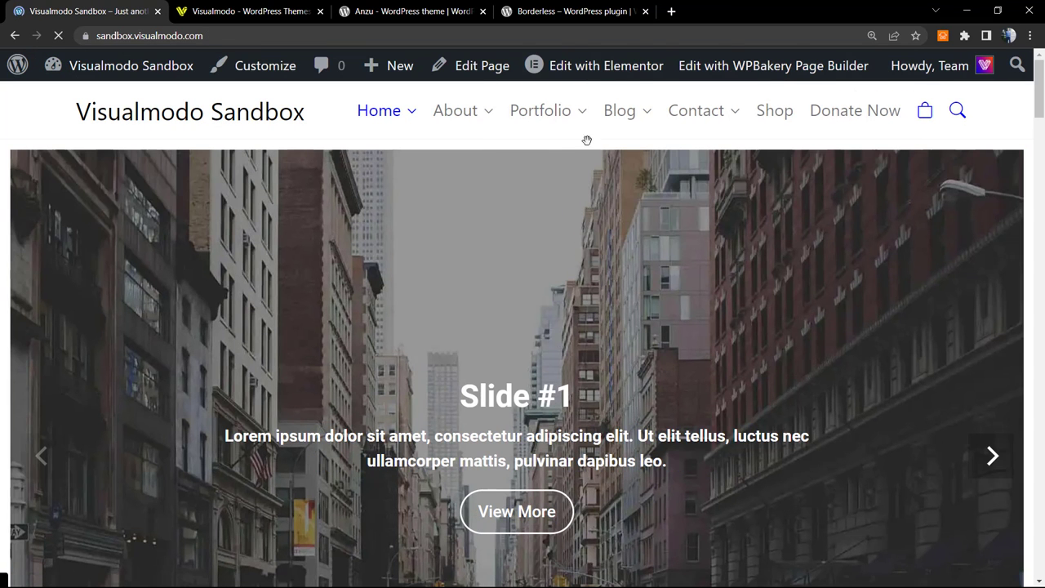
scroll(503, 286, "down", 12)
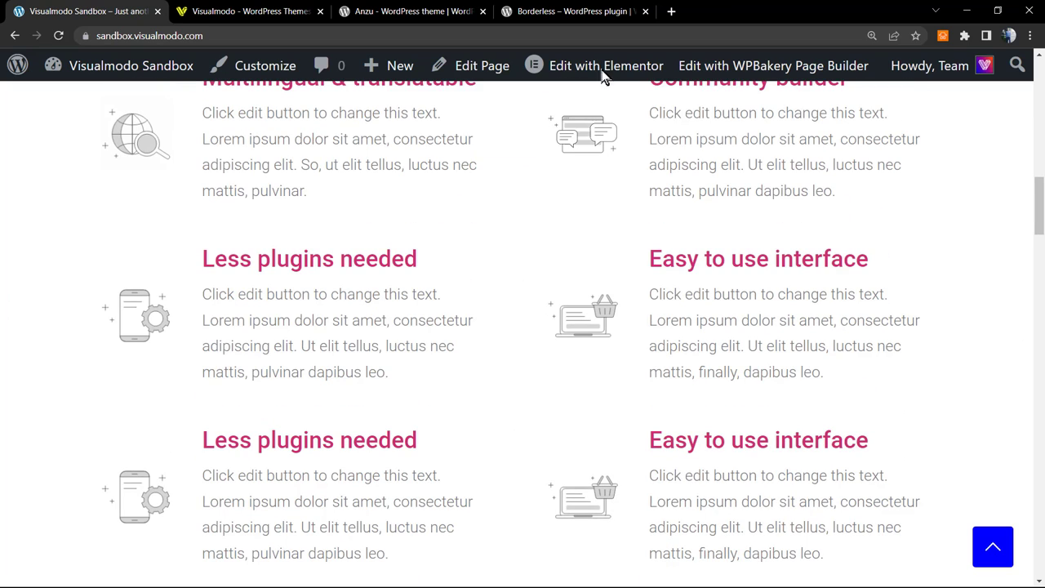
Step: Open the Home page in Elementor and scroll down to the OUR REVIEWS tabs
left_click(581, 68)
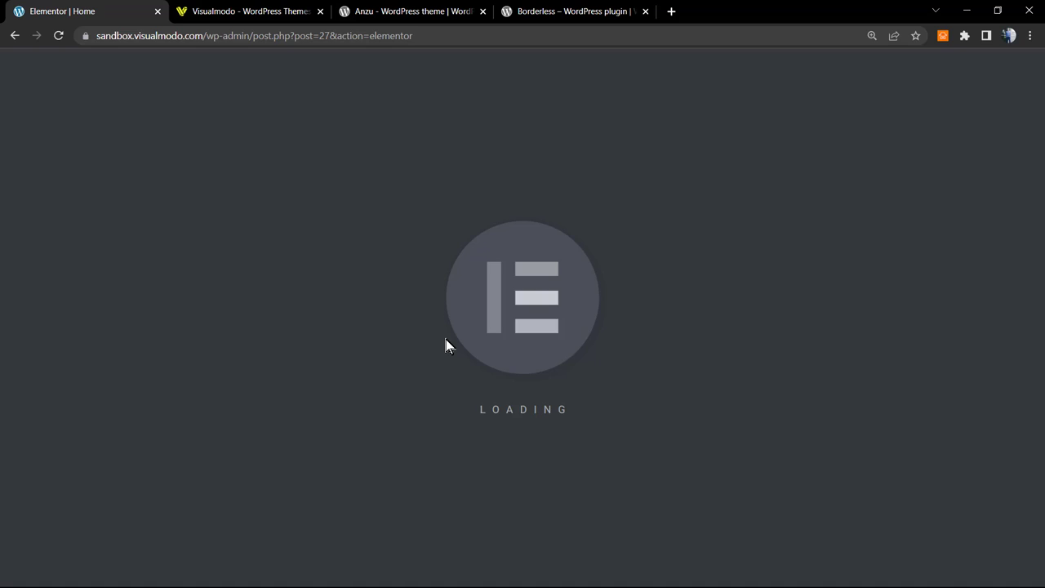
scroll(451, 368, "down", 5)
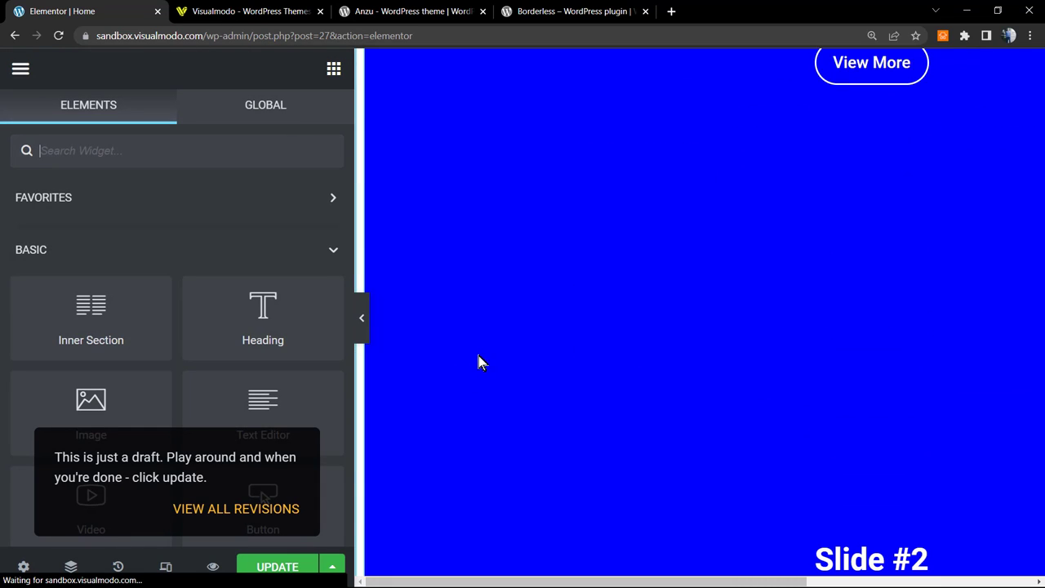
scroll(620, 378, "down", 5)
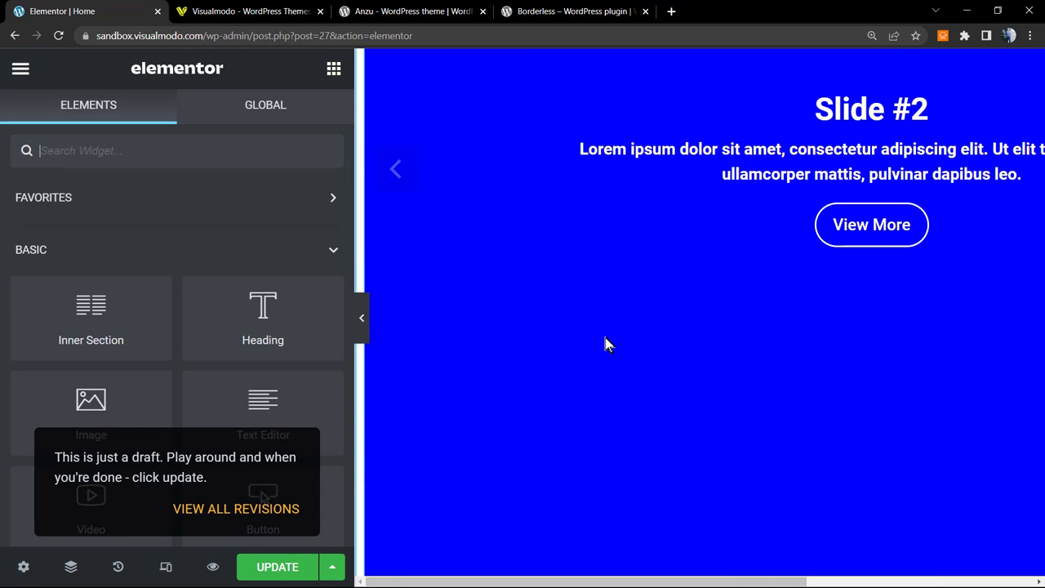
scroll(602, 341, "down", 12)
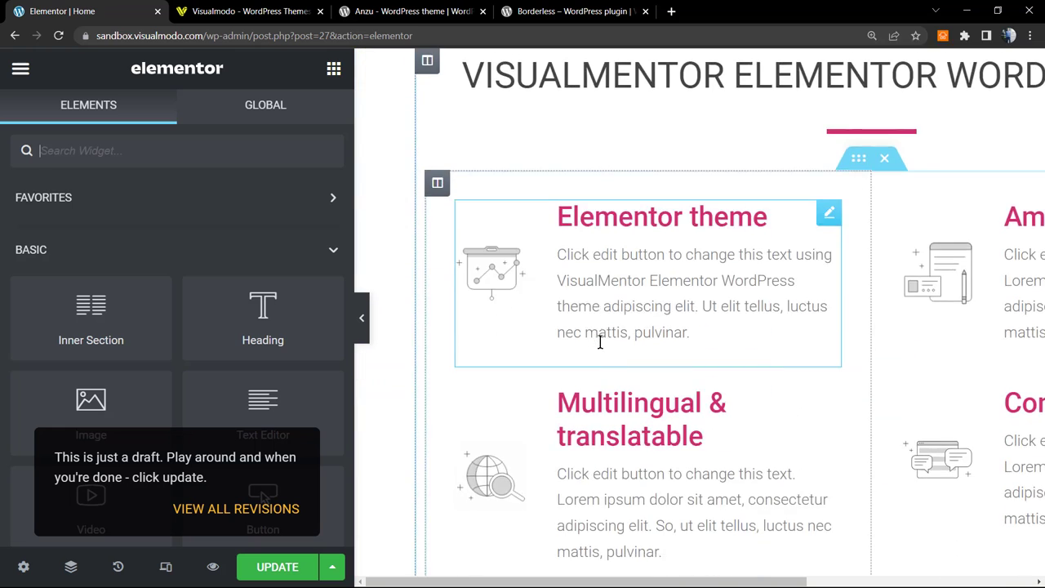
scroll(601, 343, "down", 10)
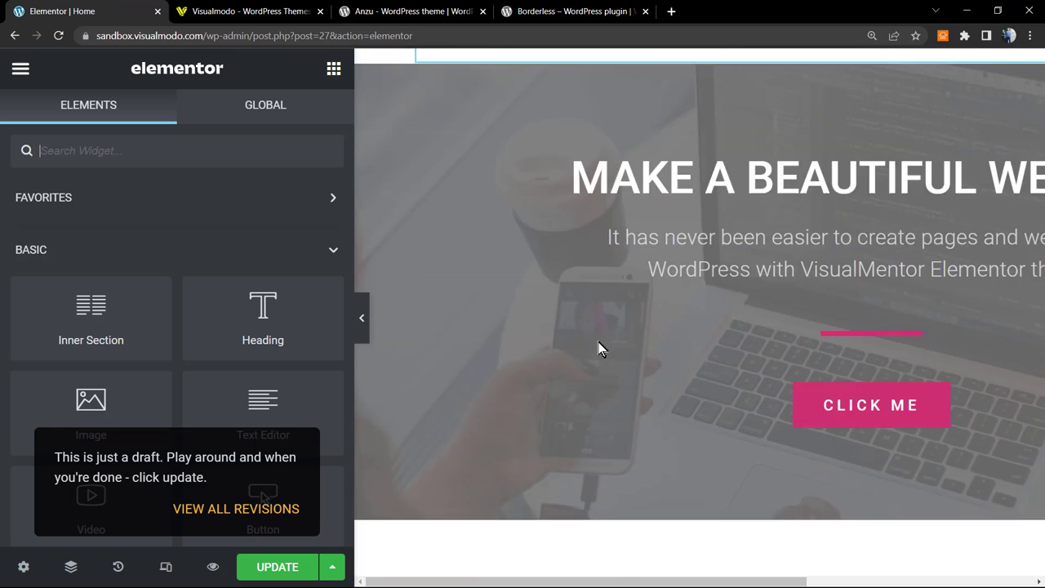
scroll(600, 350, "down", 3)
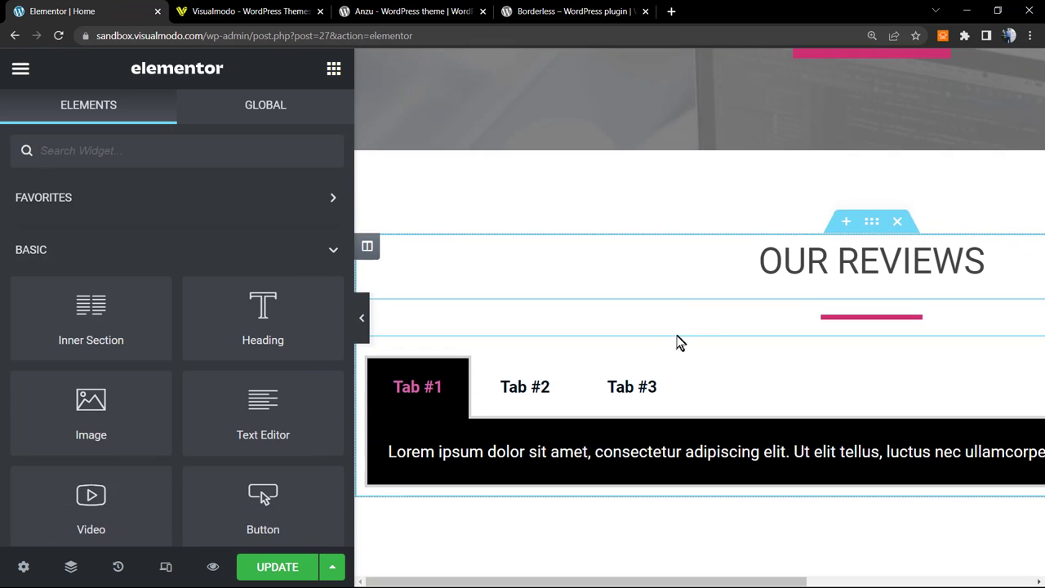
scroll(707, 340, "down", 1)
Step: Select the three-tab Tabs widget under OUR REVIEWS and delete it
left_click(707, 328)
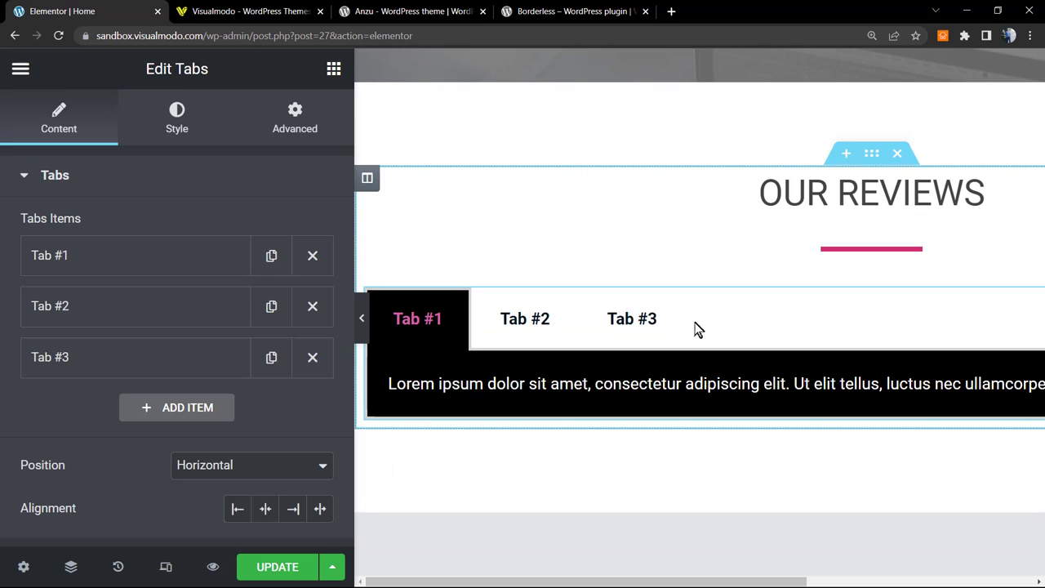
right_click(741, 326)
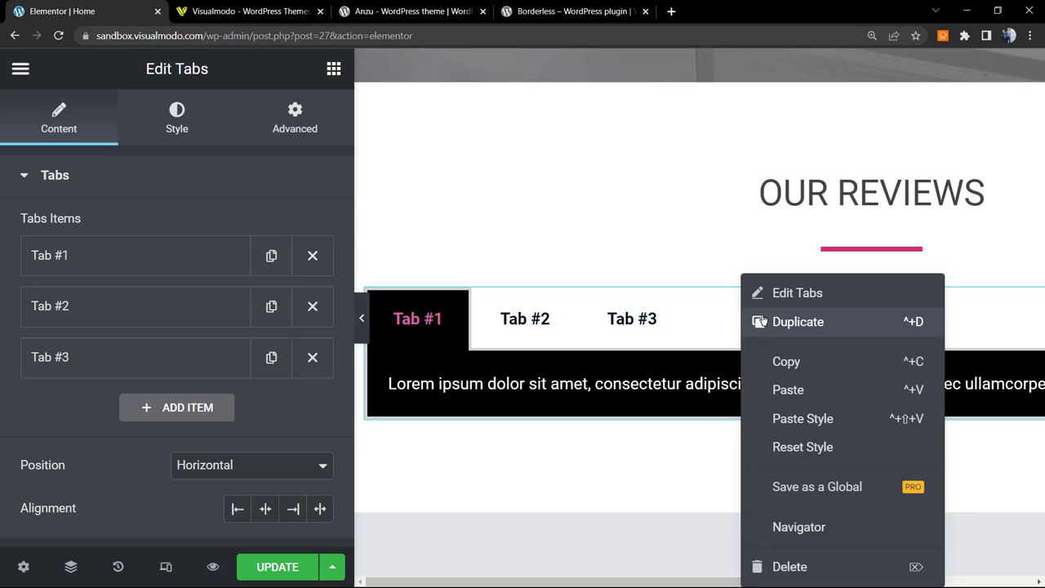
key("Delete")
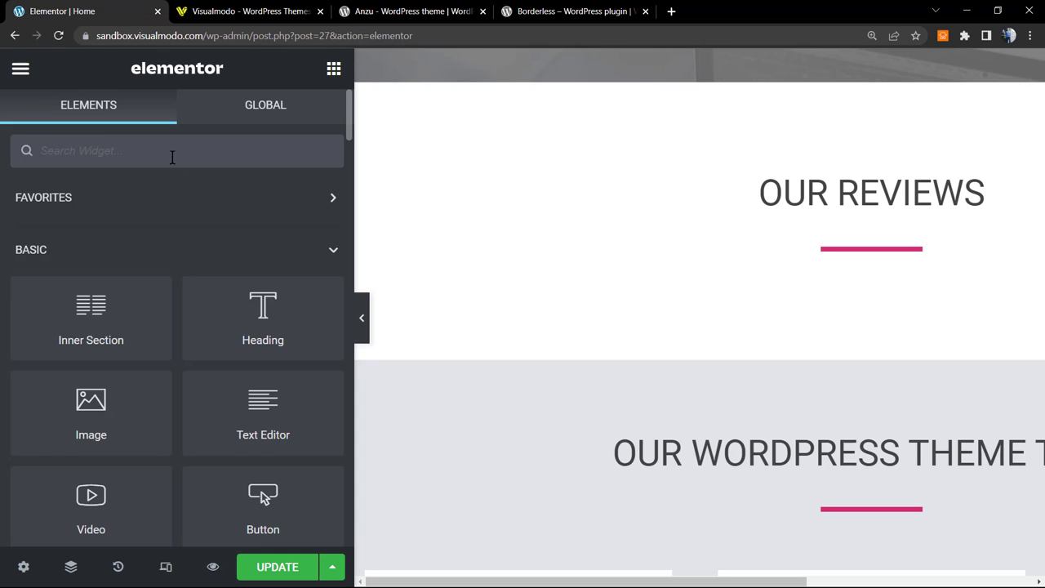
Step: Collapse the PRO category and scroll the widget panel until Accordion shows under General
scroll(175, 343, "down", 10)
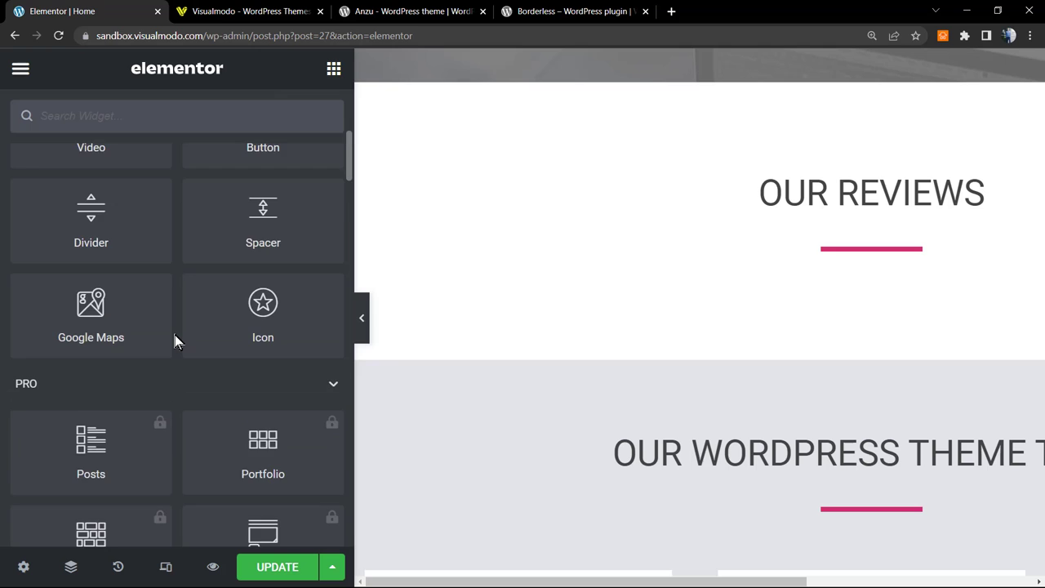
scroll(170, 329, "up", 6)
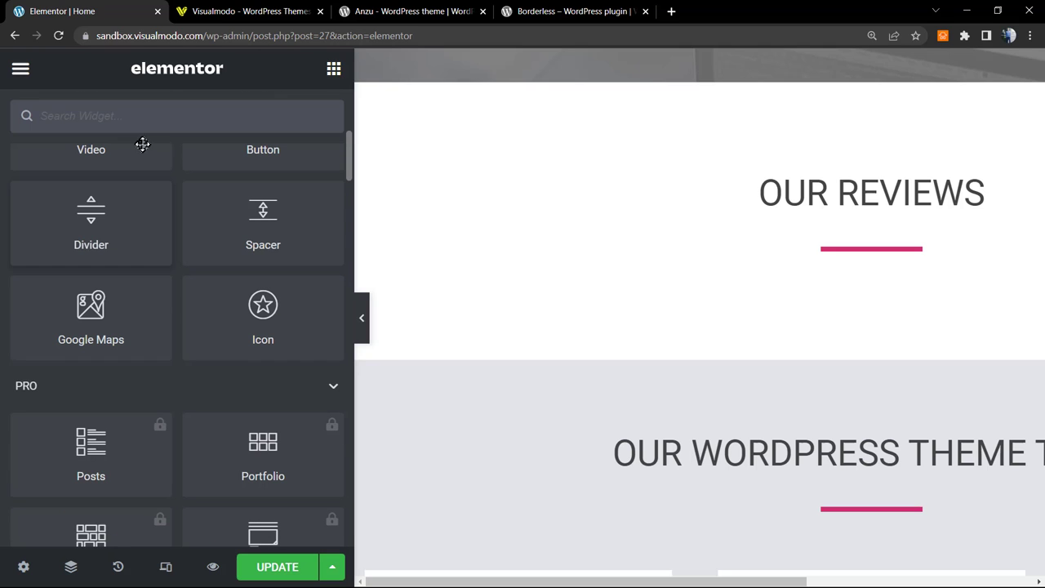
left_click(133, 117)
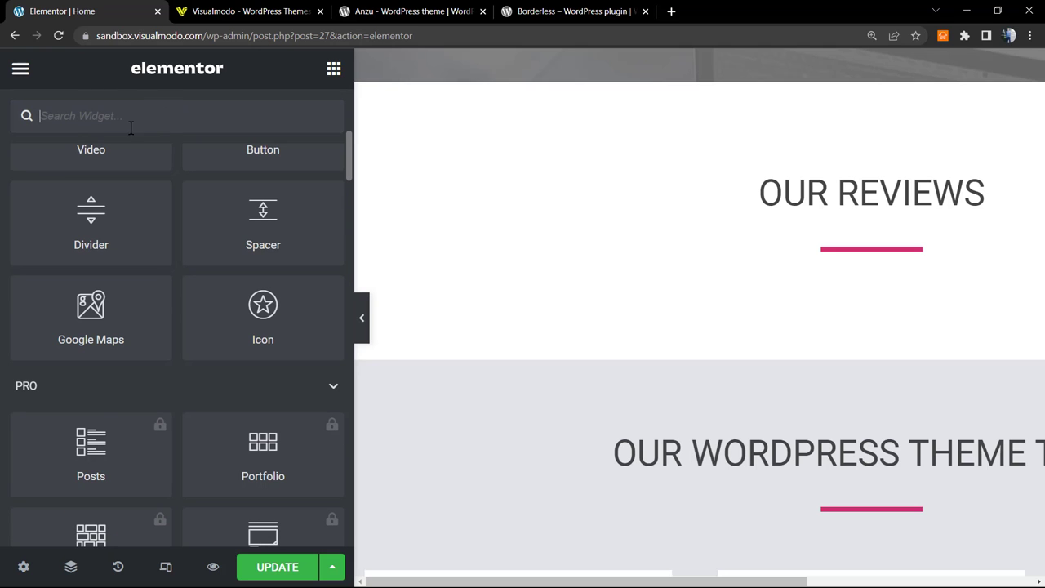
scroll(147, 285, "down", 4)
scroll(154, 302, "down", 8)
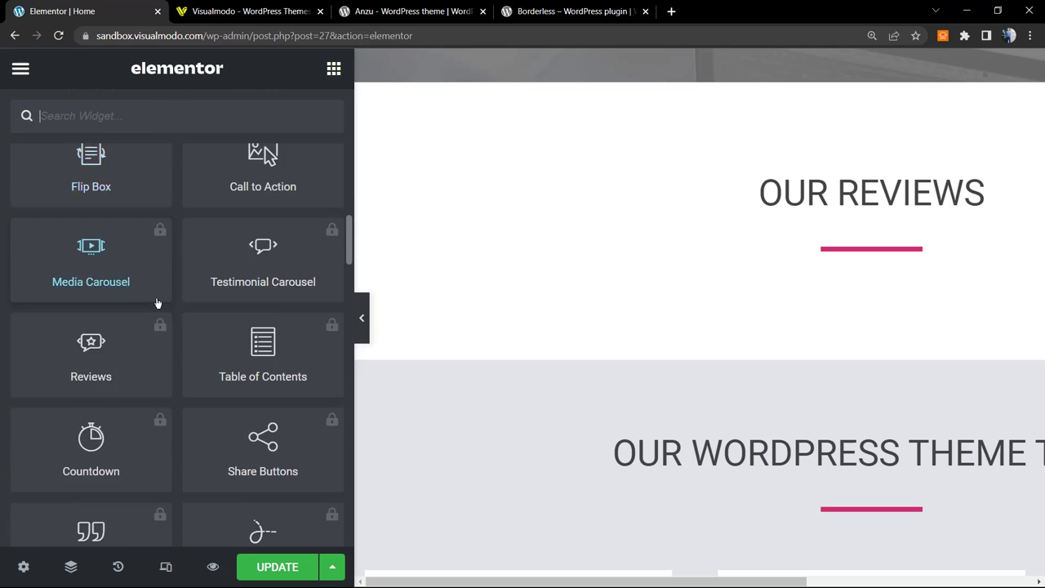
scroll(164, 303, "up", 6)
scroll(166, 302, "up", 10)
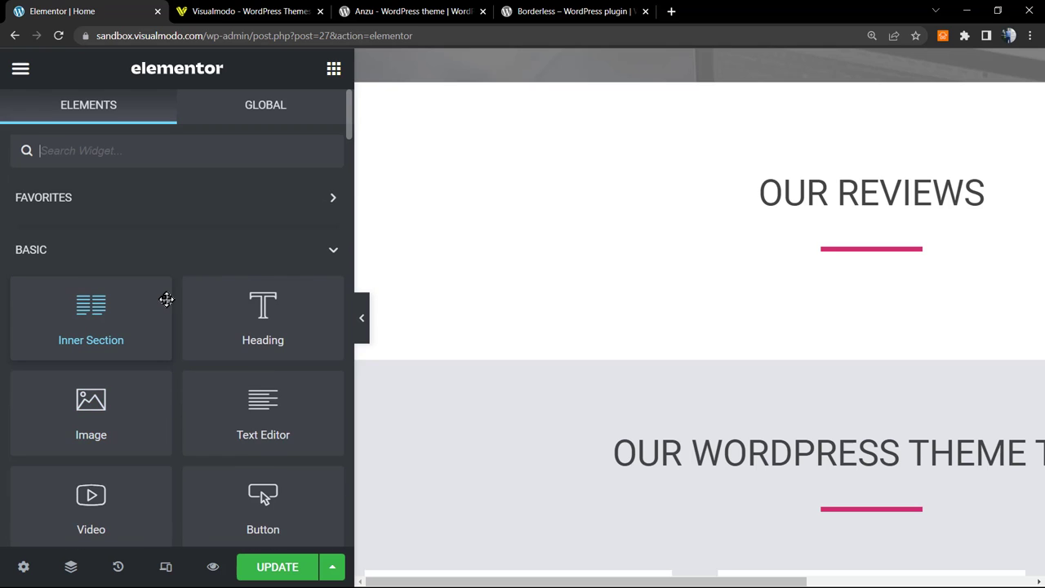
scroll(166, 299, "down", 4)
scroll(165, 301, "down", 2)
scroll(139, 269, "up", 2)
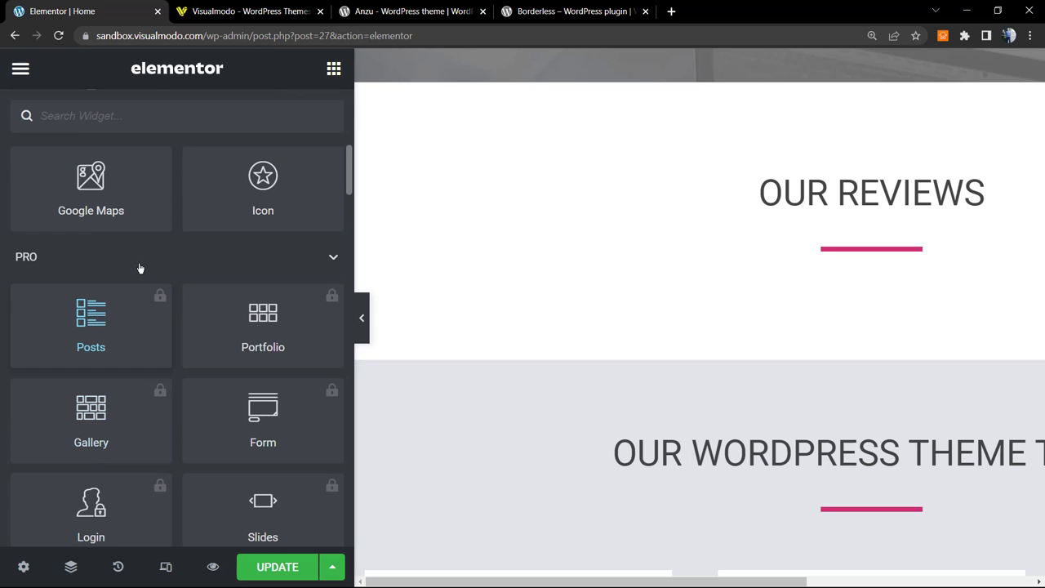
left_click(140, 268)
scroll(111, 314, "down", 3)
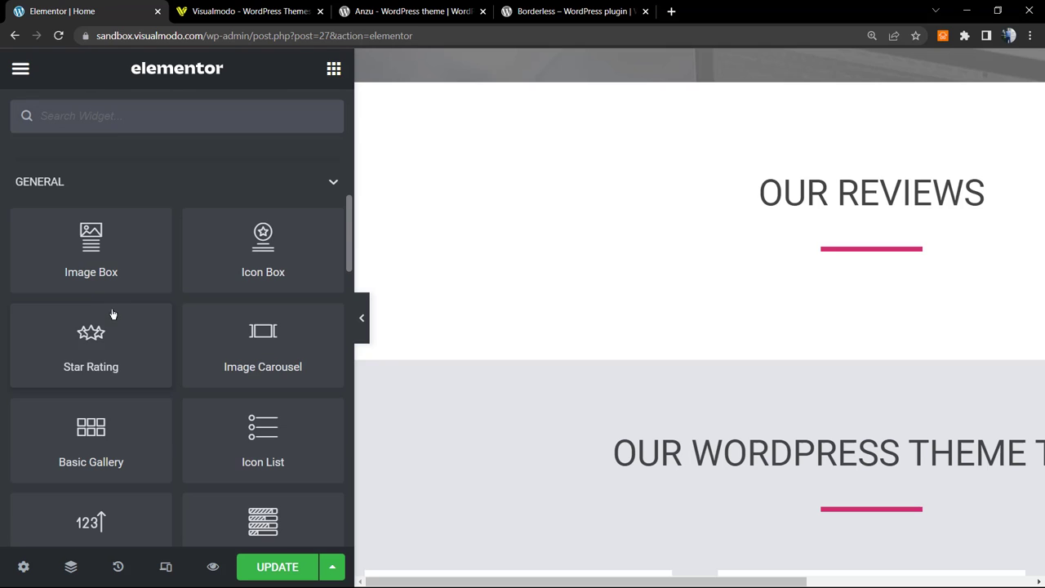
scroll(143, 326, "down", 2)
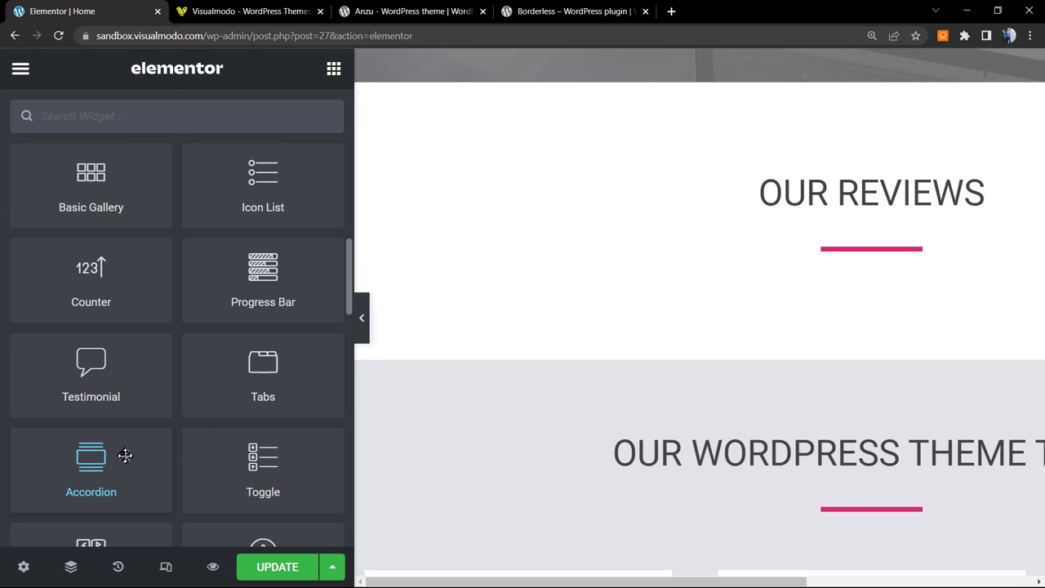
Step: Drop an Accordion below the OUR REVIEWS heading and toggle Accordion #1 and #2 to test
left_click_drag(125, 454, 855, 275)
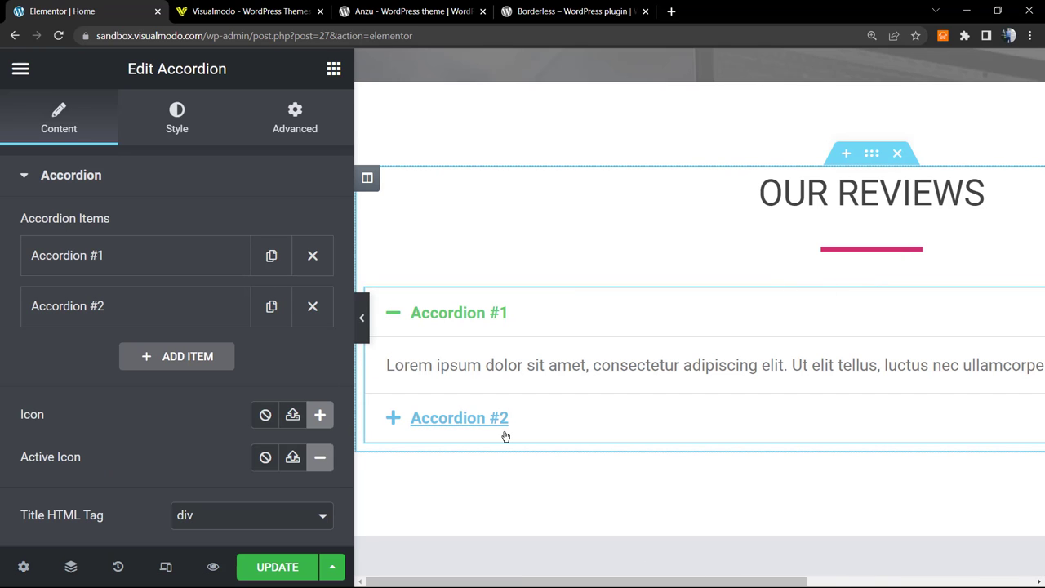
left_click(506, 428)
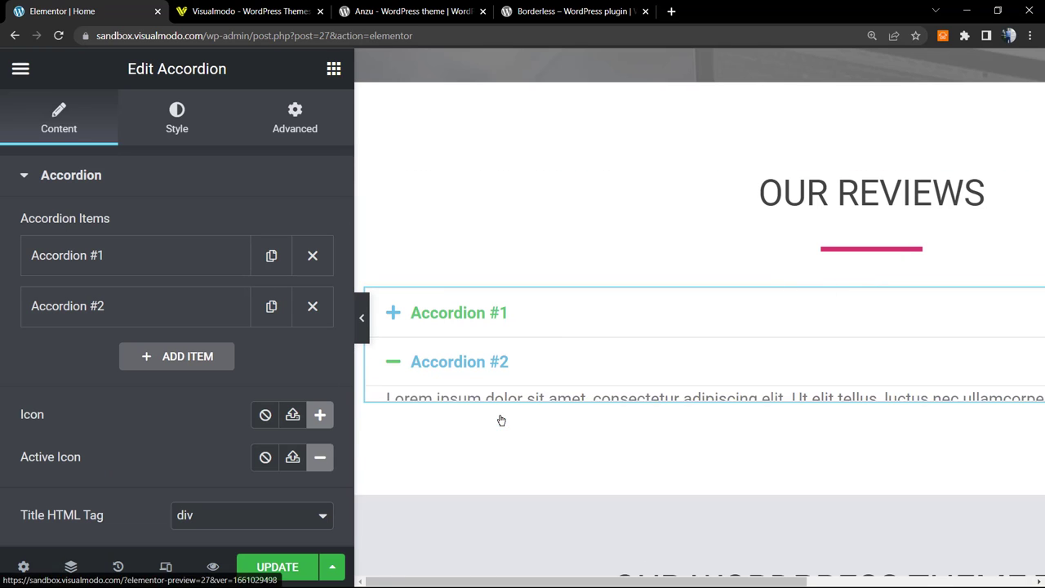
left_click(480, 313)
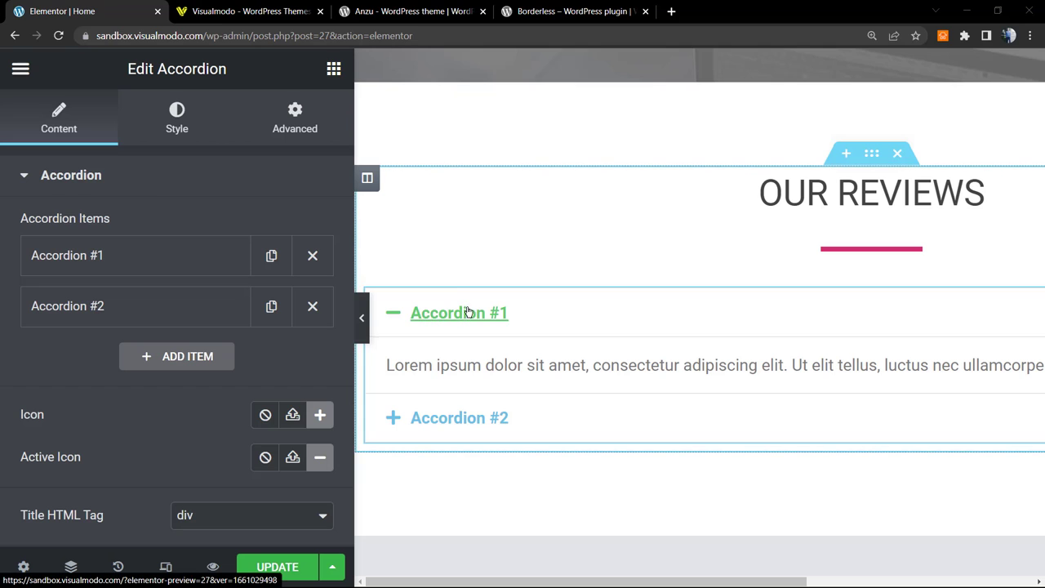
left_click(478, 417)
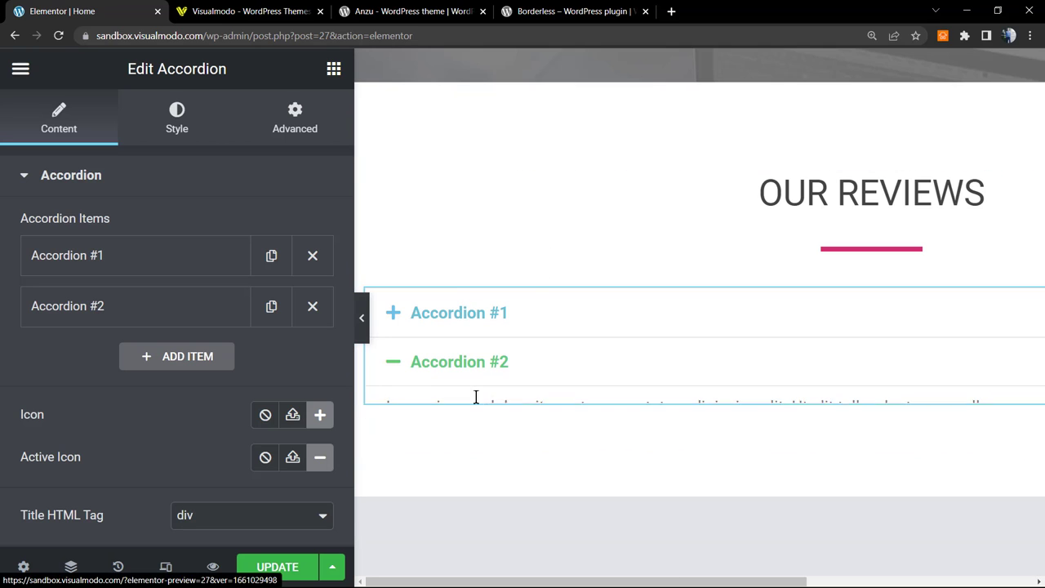
left_click(462, 331)
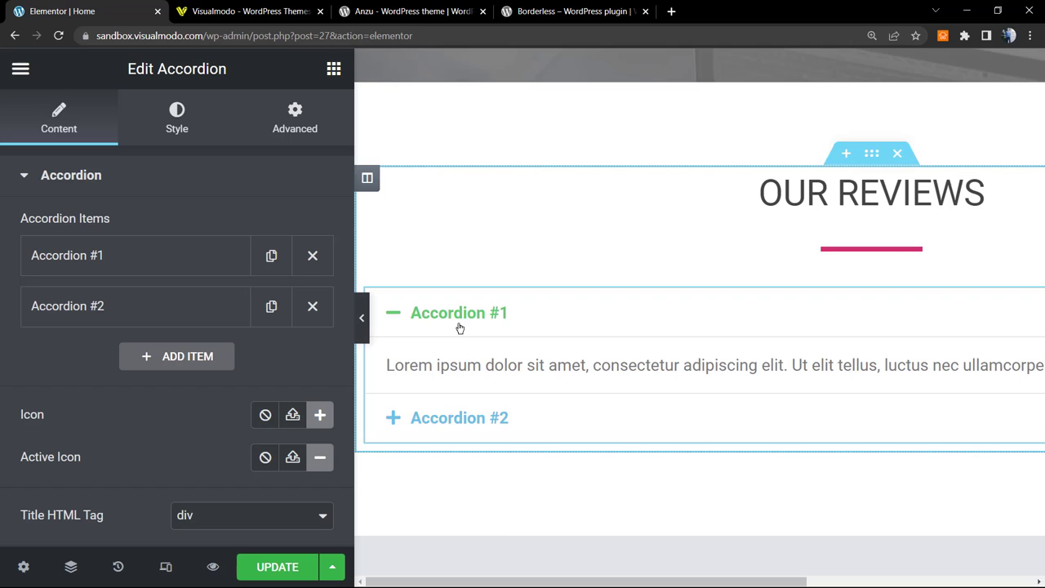
left_click(478, 417)
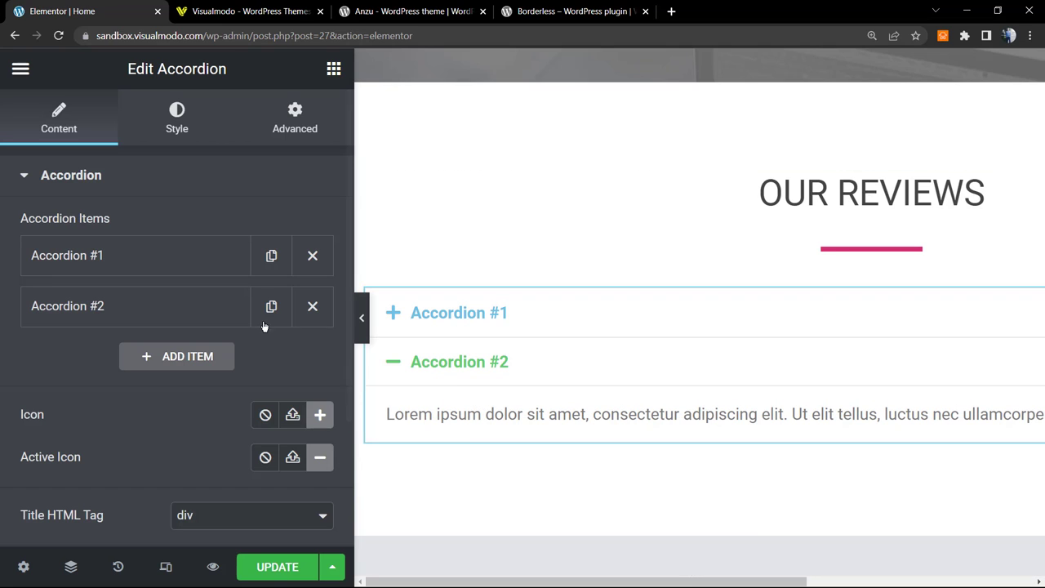
triple_click(66, 219)
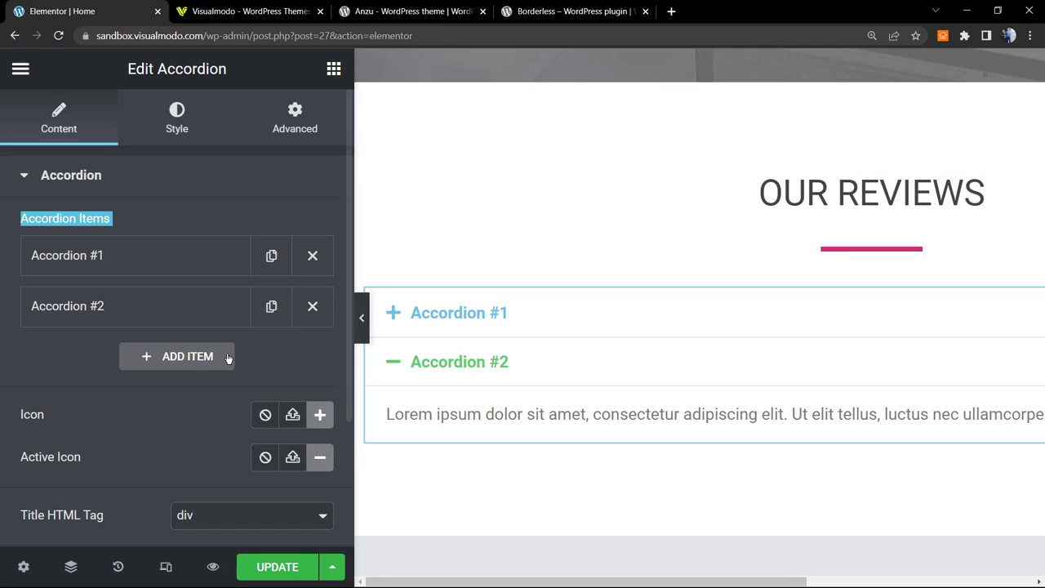
Step: Add a third 'Accordion Title' item and start a new line after its 'Accordion Content' text
left_click(187, 358)
scroll(150, 371, "down", 3)
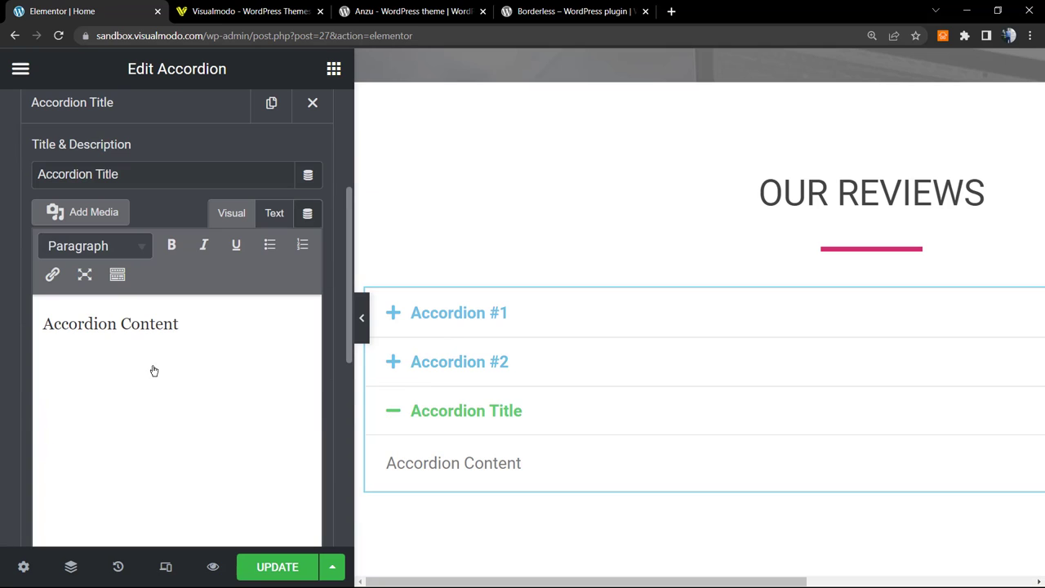
scroll(118, 282, "up", 2)
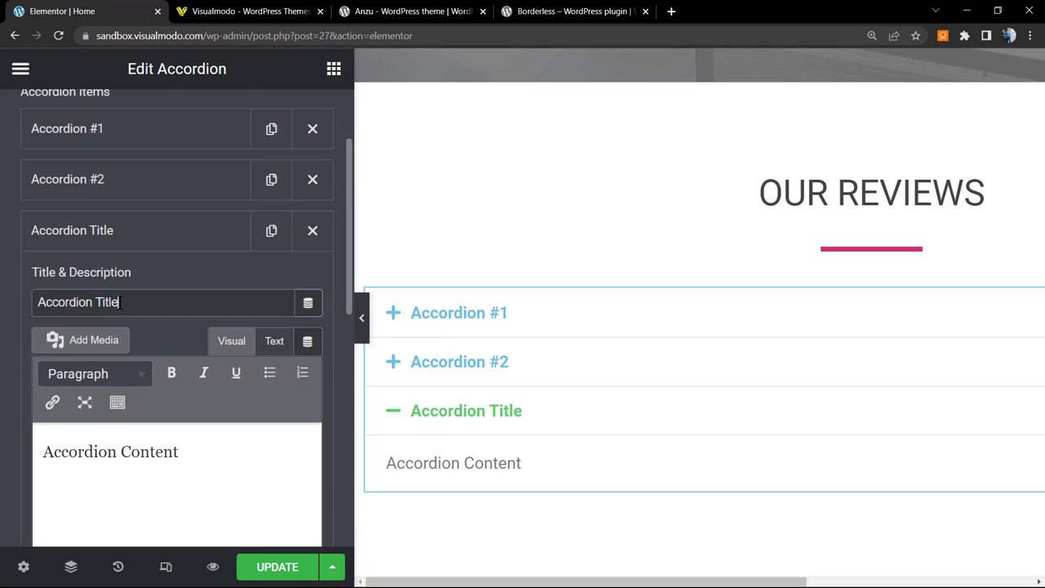
double_click(119, 302)
left_click(119, 302)
triple_click(181, 433)
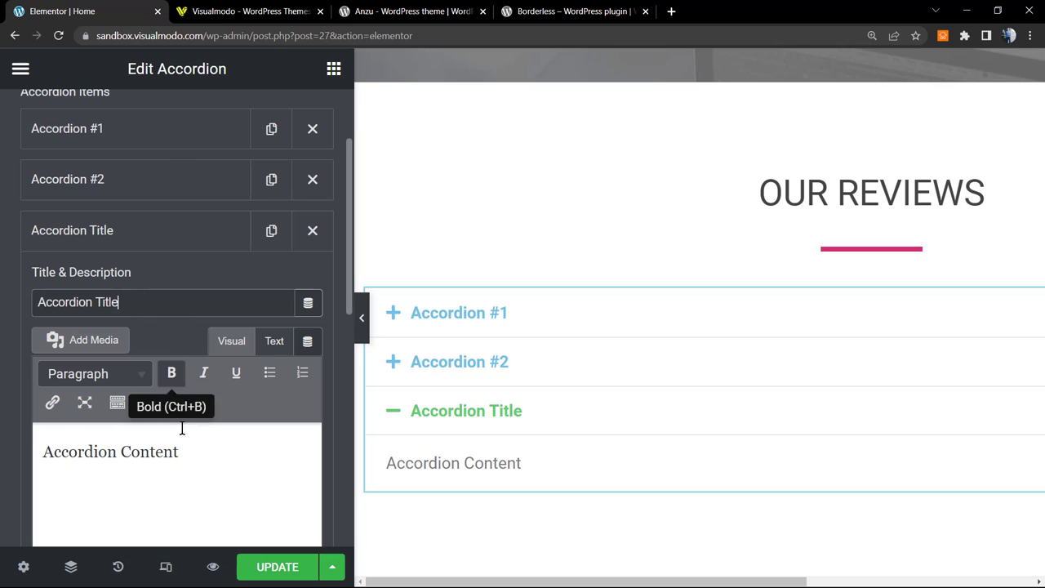
left_click(205, 442)
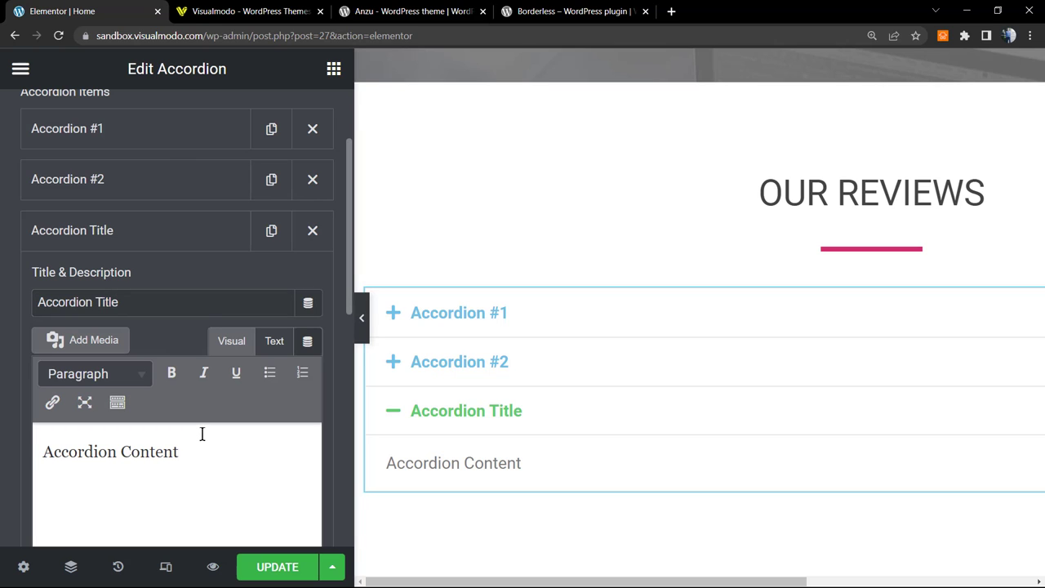
key("Return")
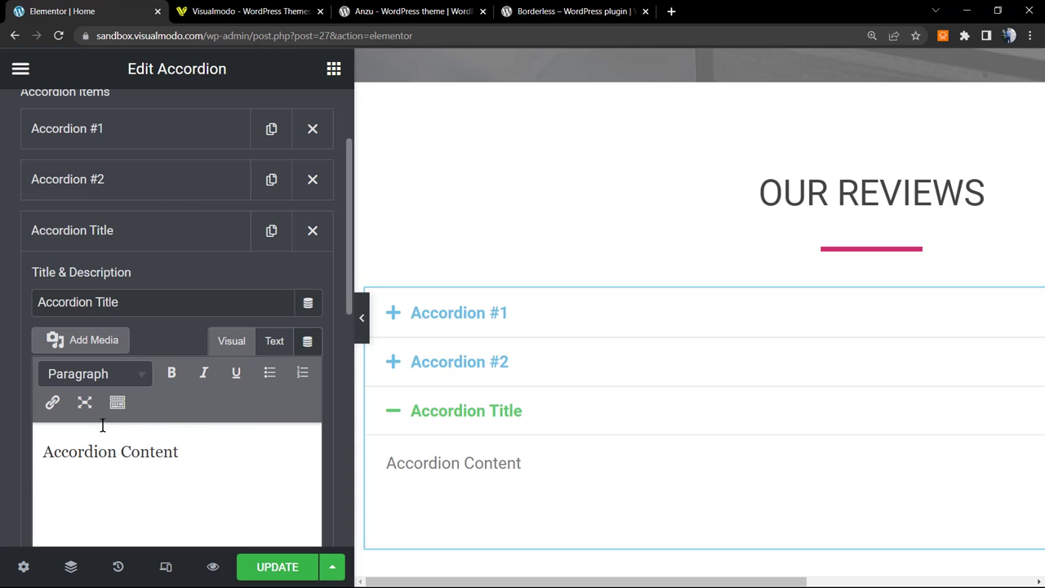
Step: Insert the Visualmodo logo from the Media Library into the third item's content
left_click(97, 349)
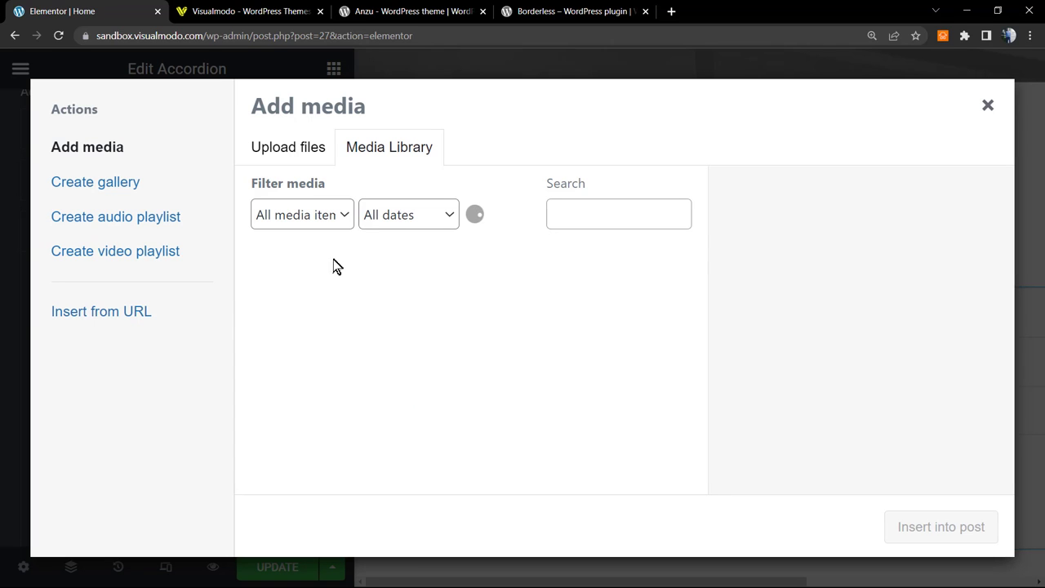
left_click(362, 335)
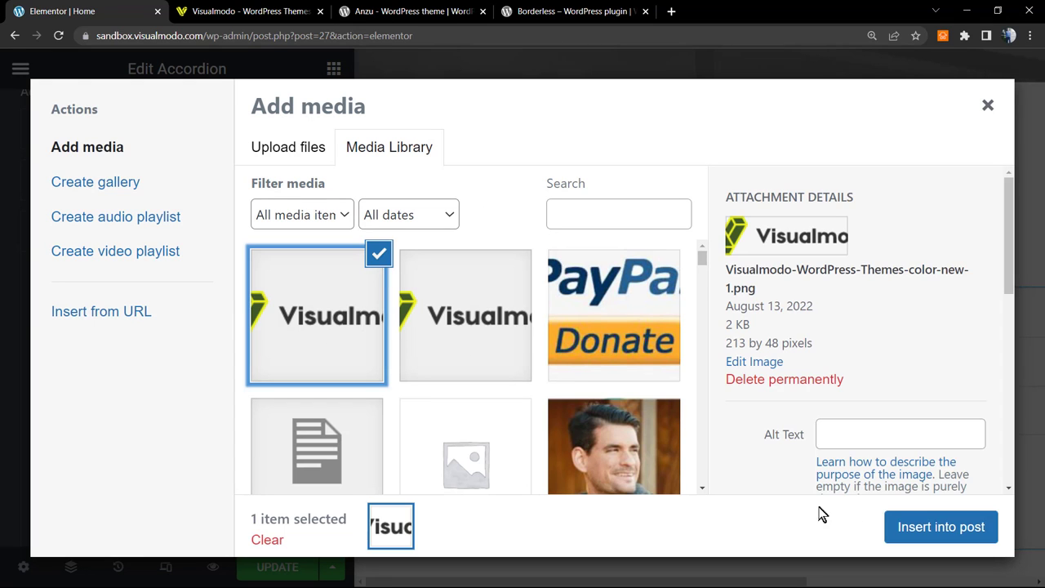
left_click(923, 526)
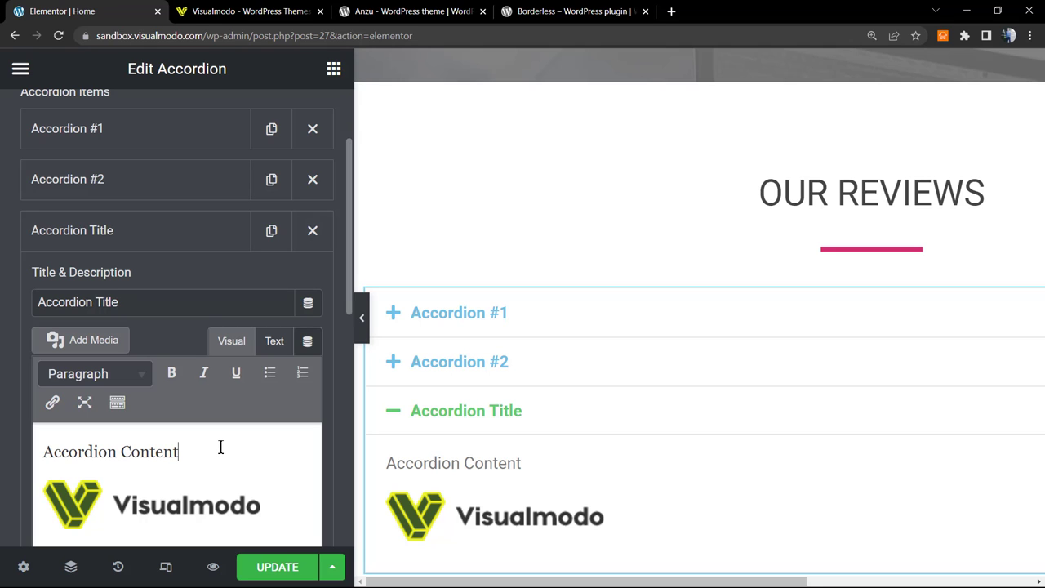
Step: Toggle Accordion #1 and #2 in the preview and collapse the third item's settings
left_click(474, 362)
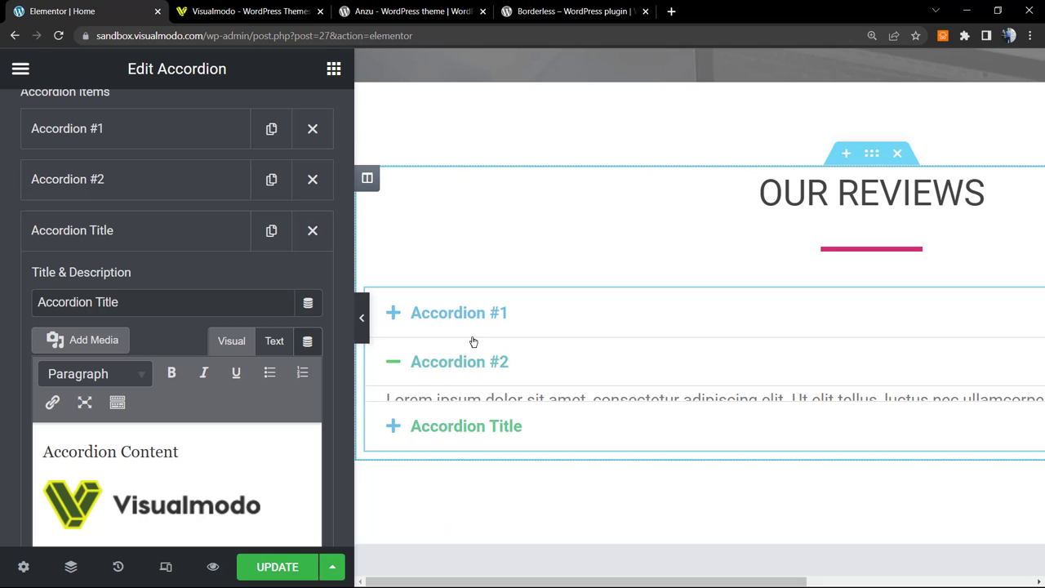
left_click(464, 313)
left_click(465, 314)
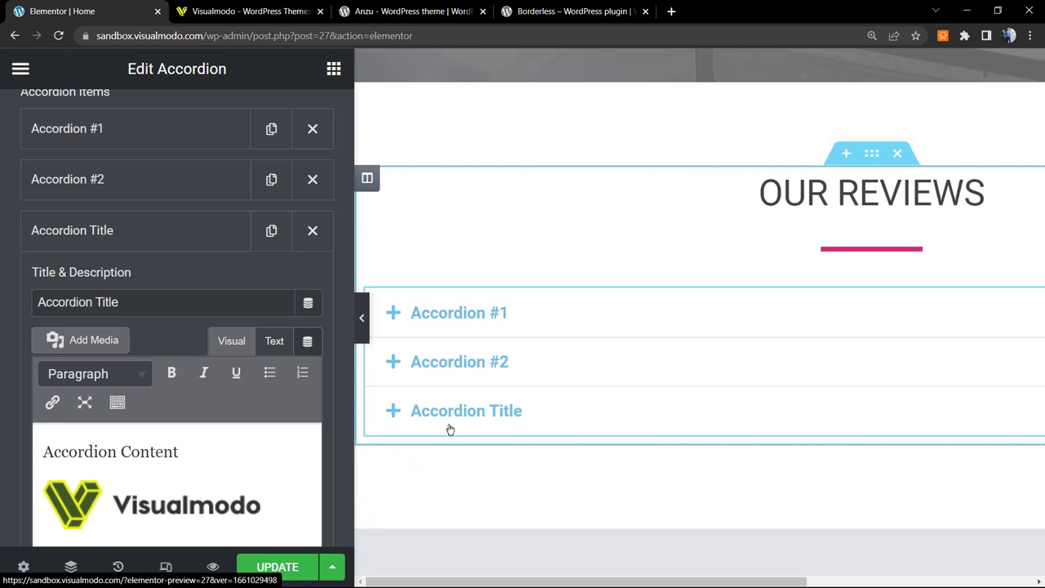
left_click(152, 230)
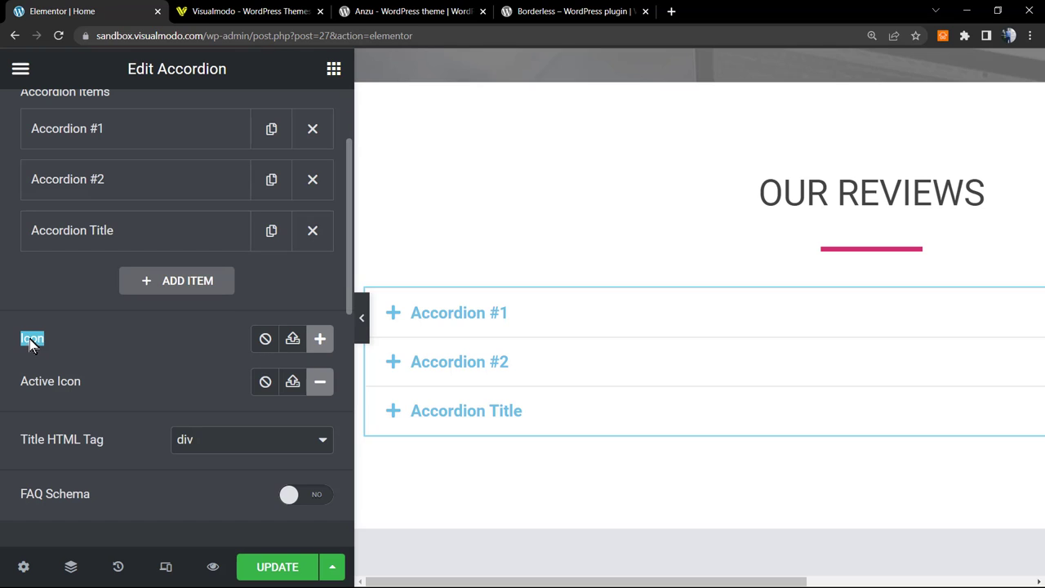
Step: Replace the plus title icon with Font Awesome Solid's Angle double right
left_click(267, 340)
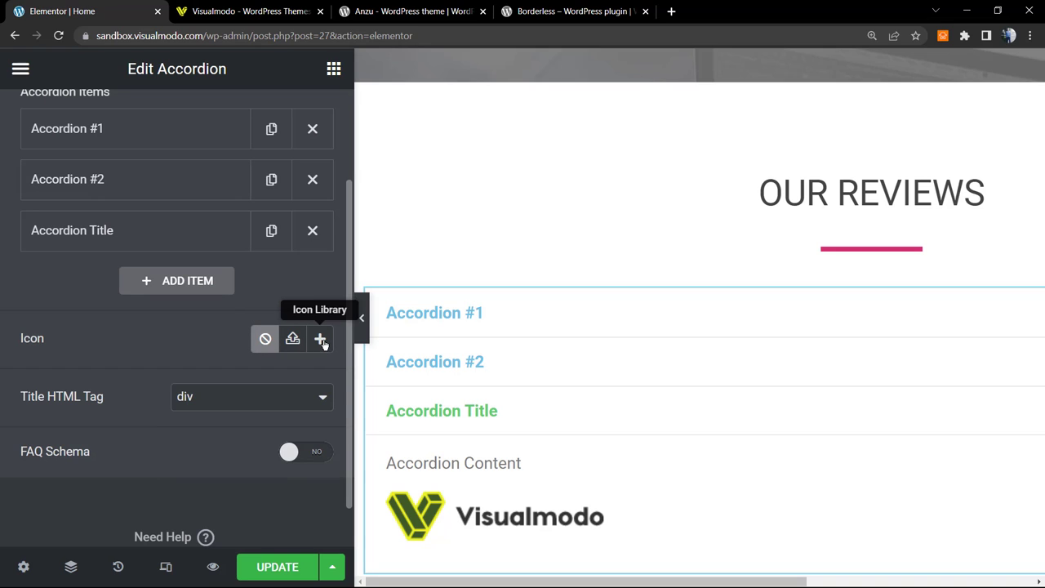
left_click(323, 342)
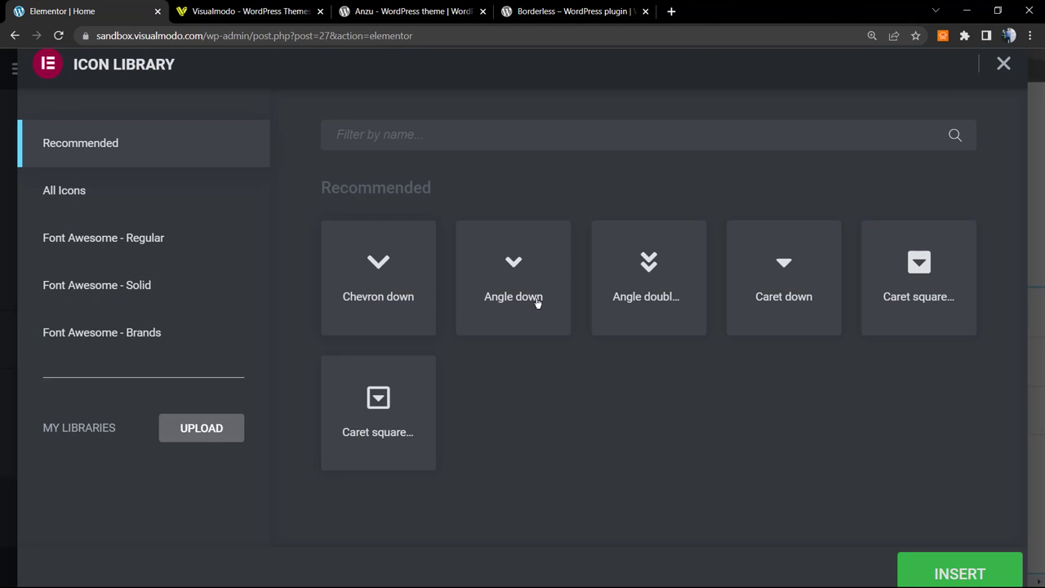
left_click(140, 247)
left_click(127, 285)
left_click(119, 331)
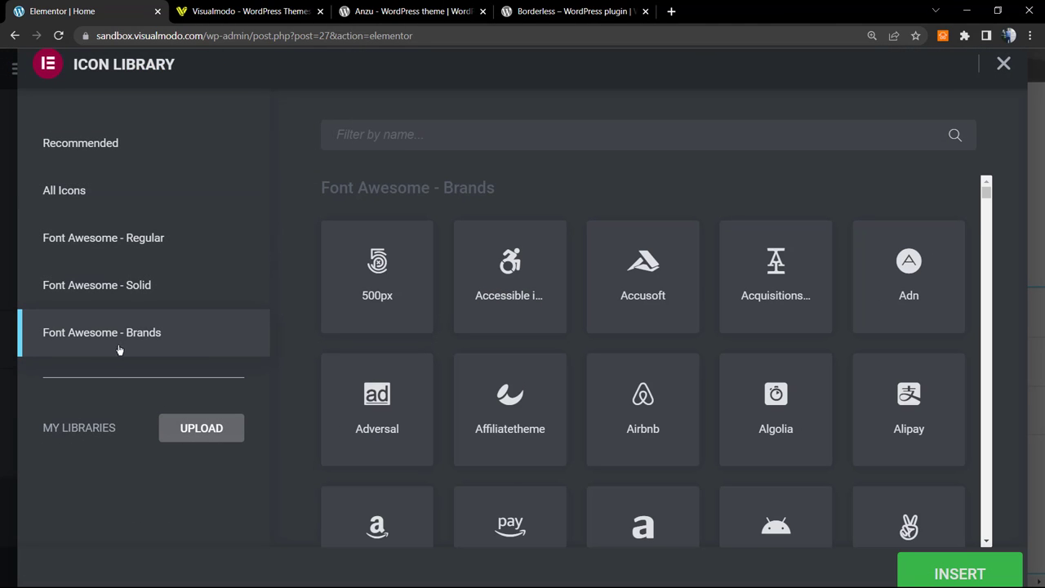
left_click(63, 210)
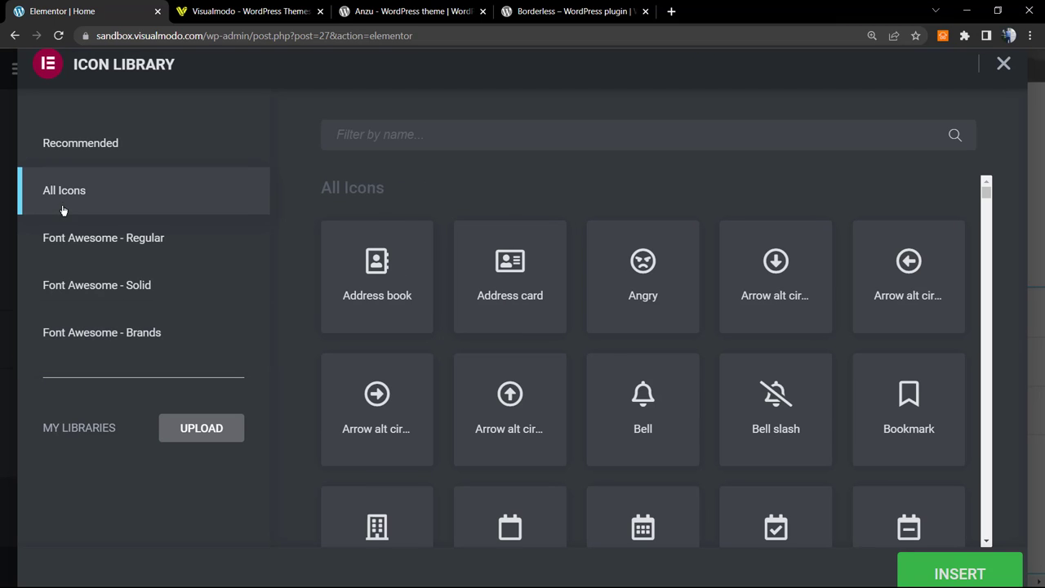
left_click(119, 283)
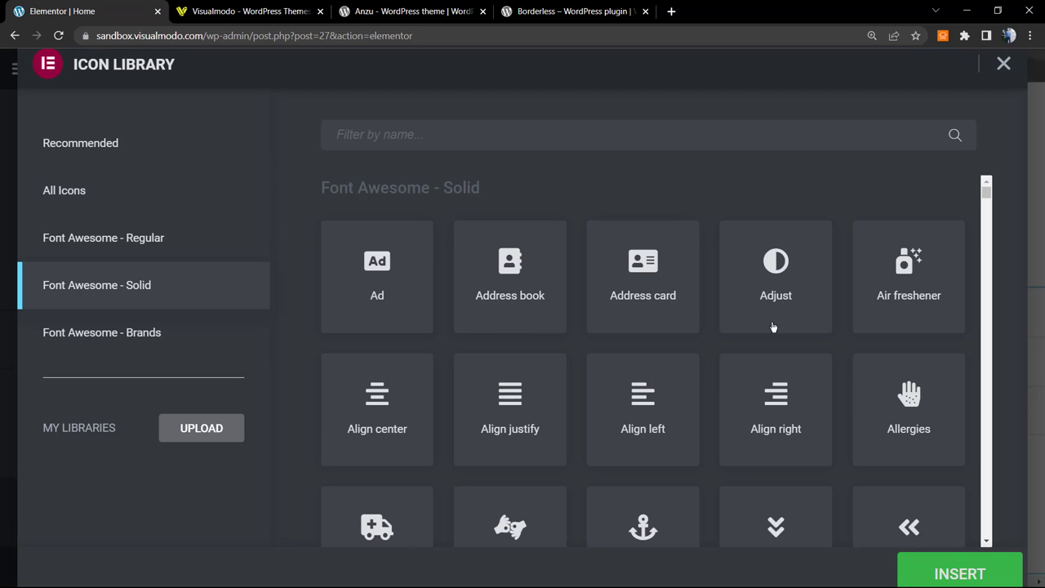
scroll(767, 331, "down", 3)
scroll(707, 356, "down", 2)
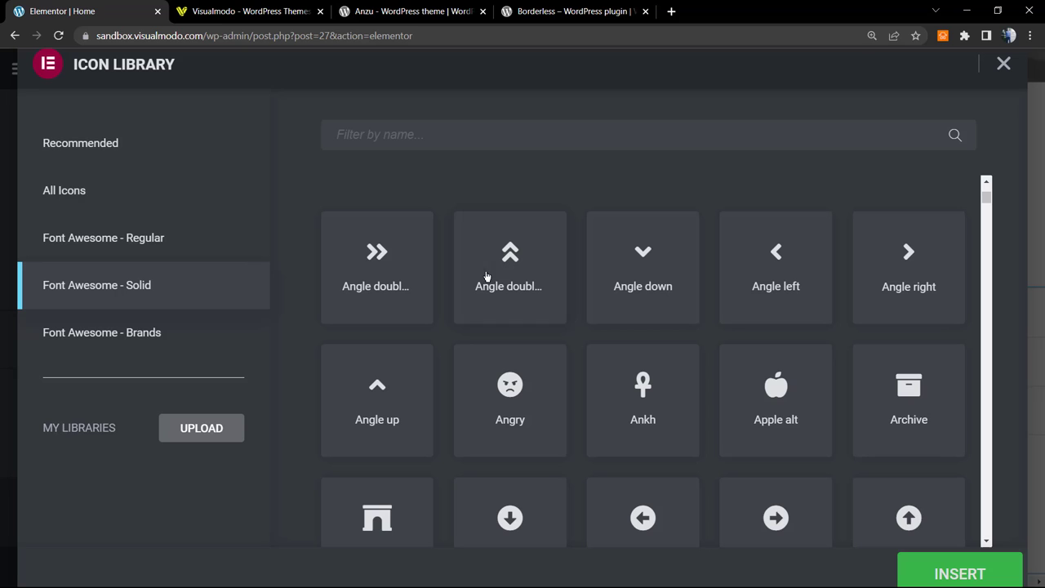
left_click(376, 289)
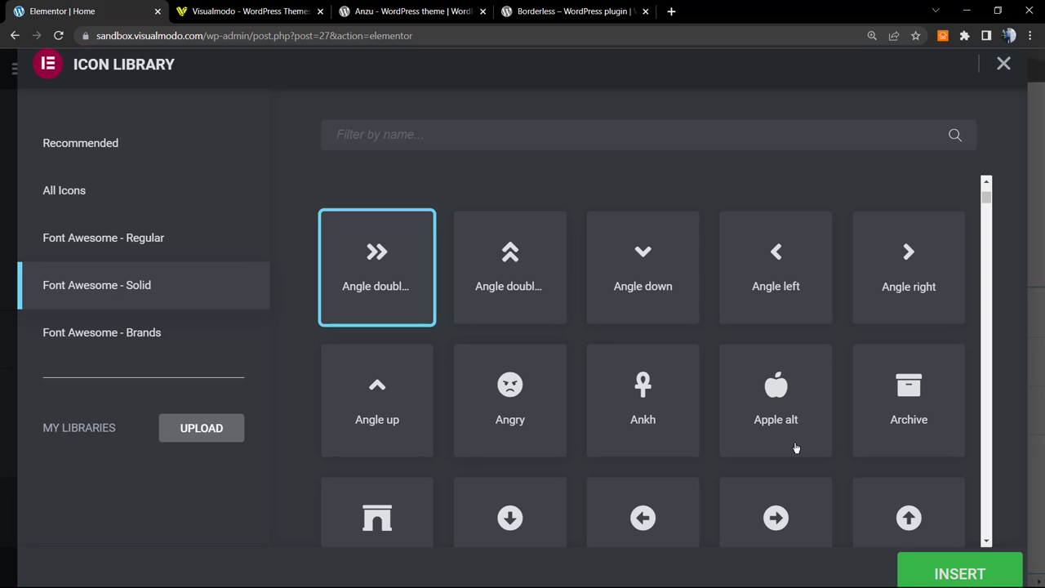
left_click(931, 575)
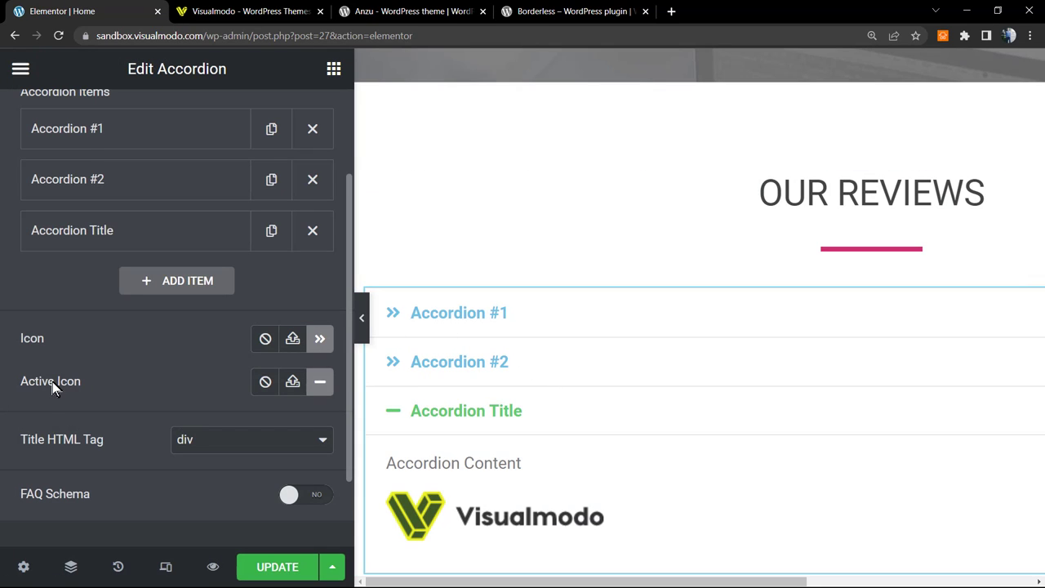
Step: Set the Active Icon to the square caret-up and preview the first item
left_click(321, 384)
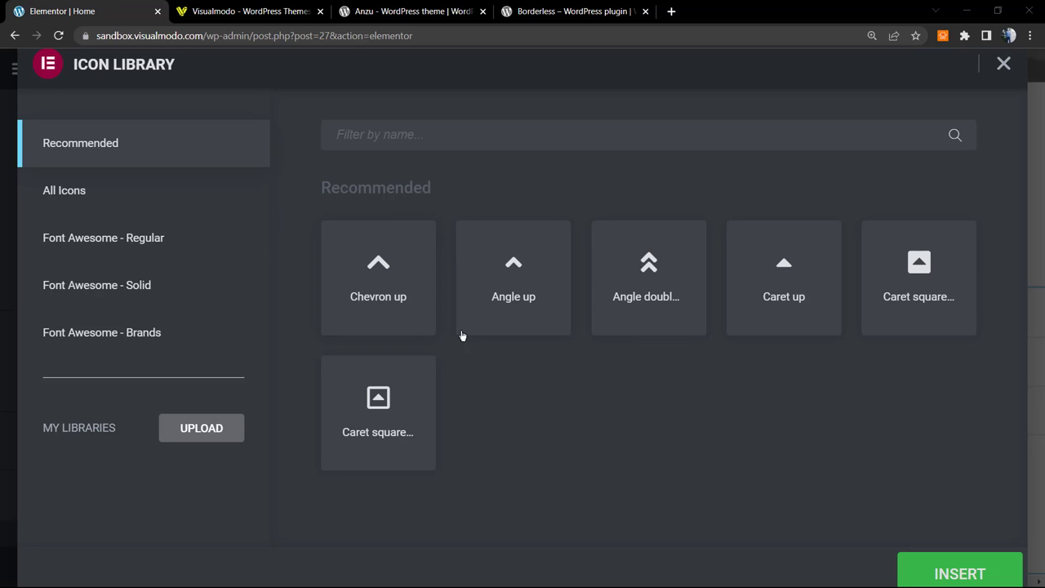
left_click(919, 293)
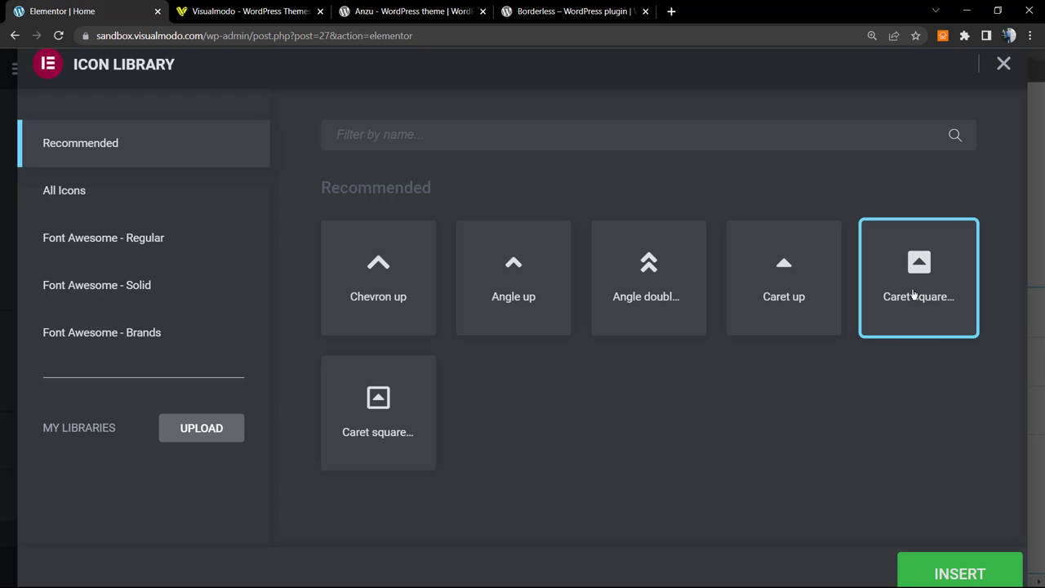
left_click(942, 572)
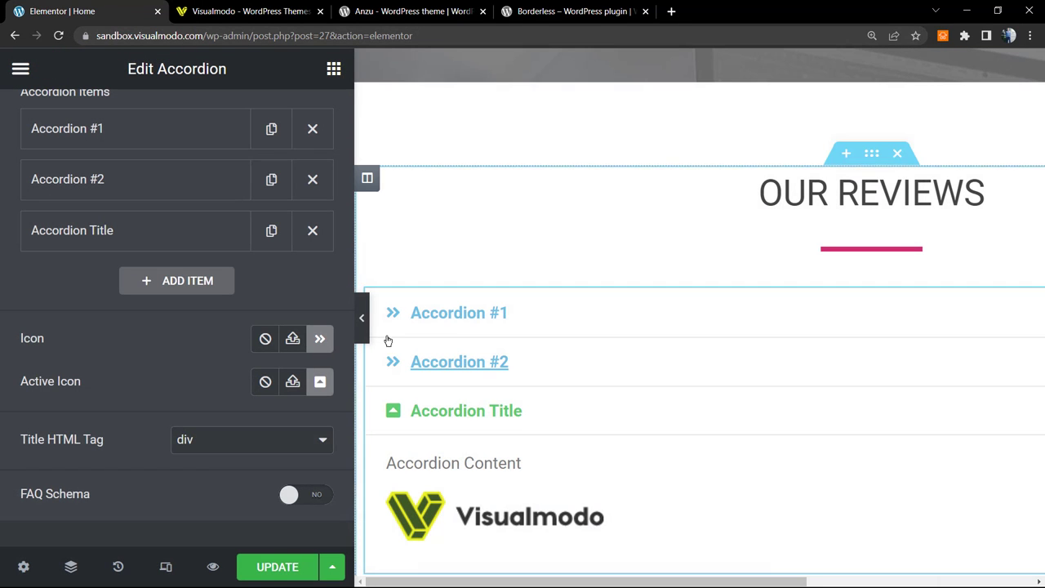
left_click(433, 312)
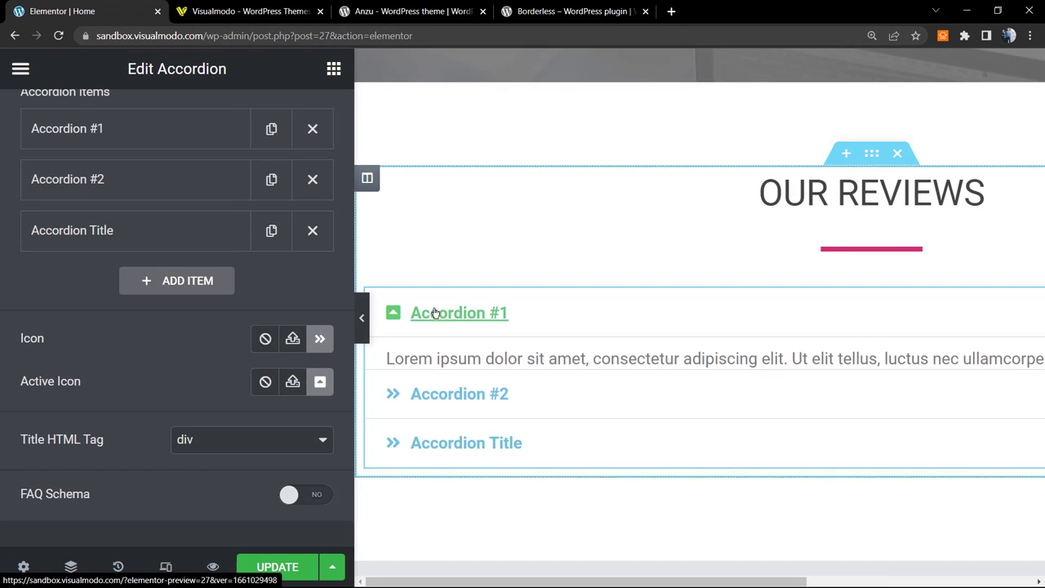
Step: Set the closed Icon to the square caret-down and test both items, leaving all closed
left_click(320, 343)
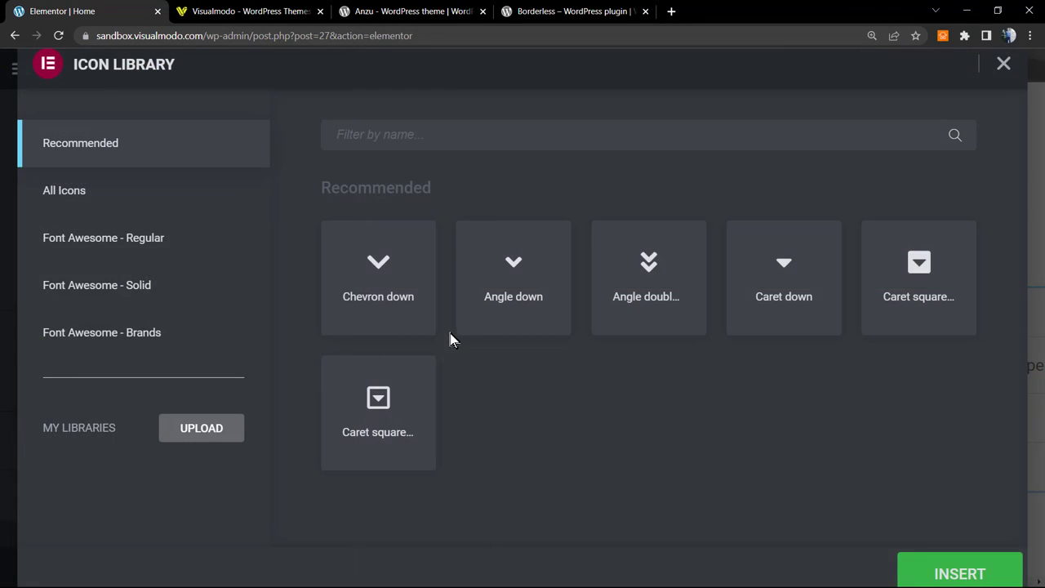
left_click(378, 416)
left_click(945, 570)
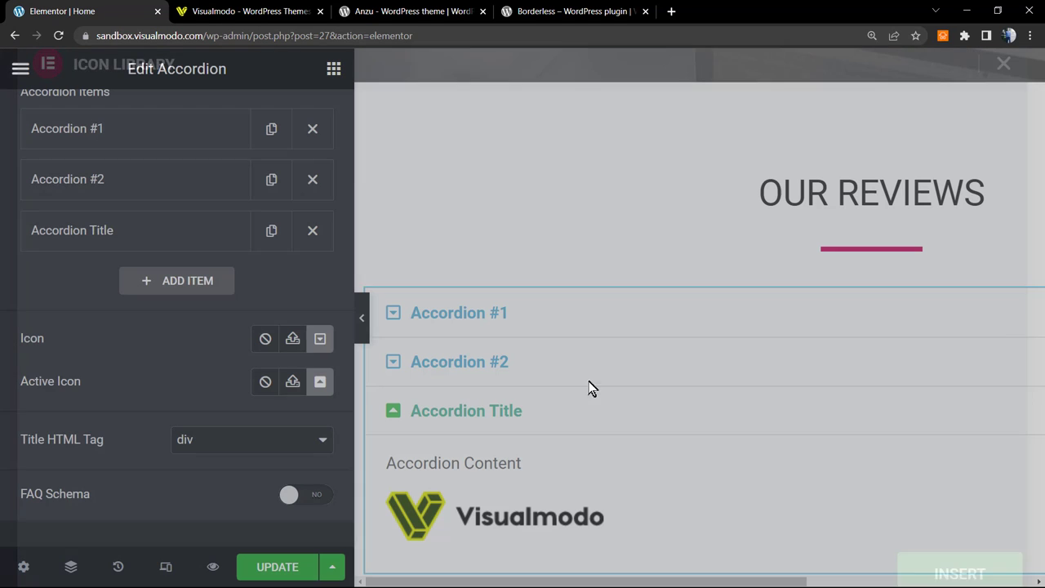
left_click(481, 382)
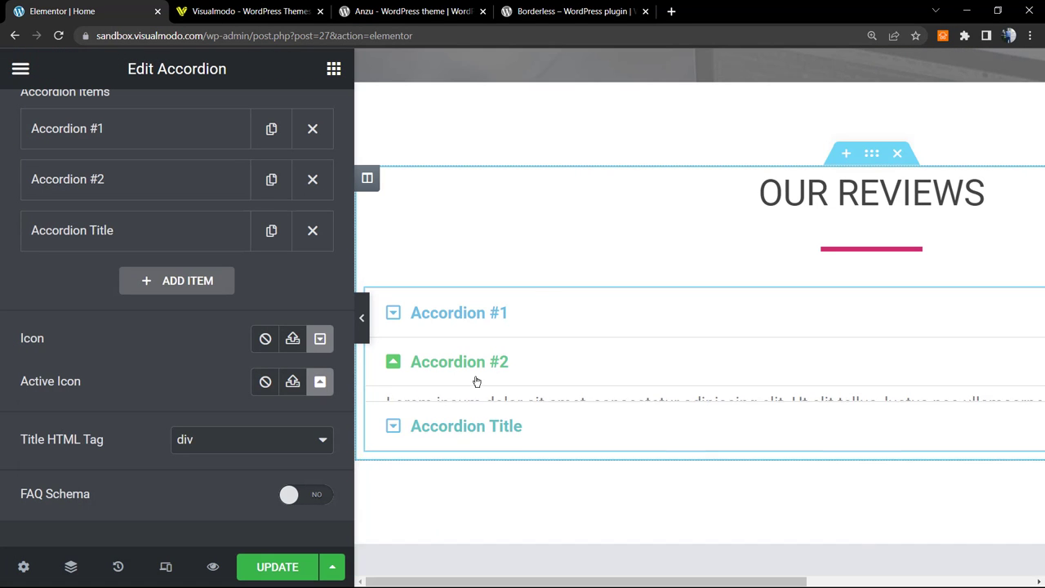
left_click(460, 314)
left_click(459, 317)
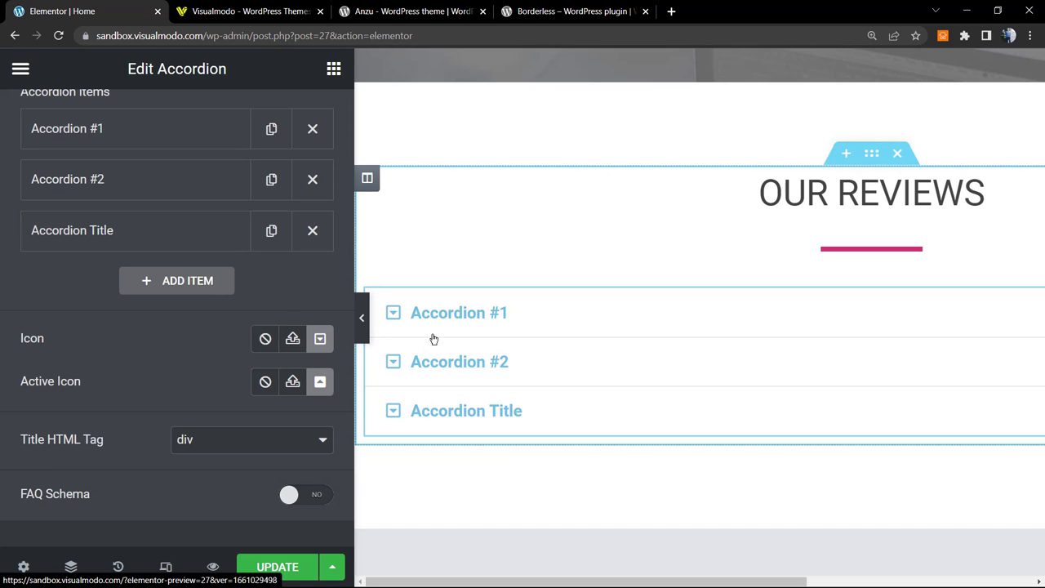
left_click(440, 367)
left_click(450, 311)
left_click(448, 310)
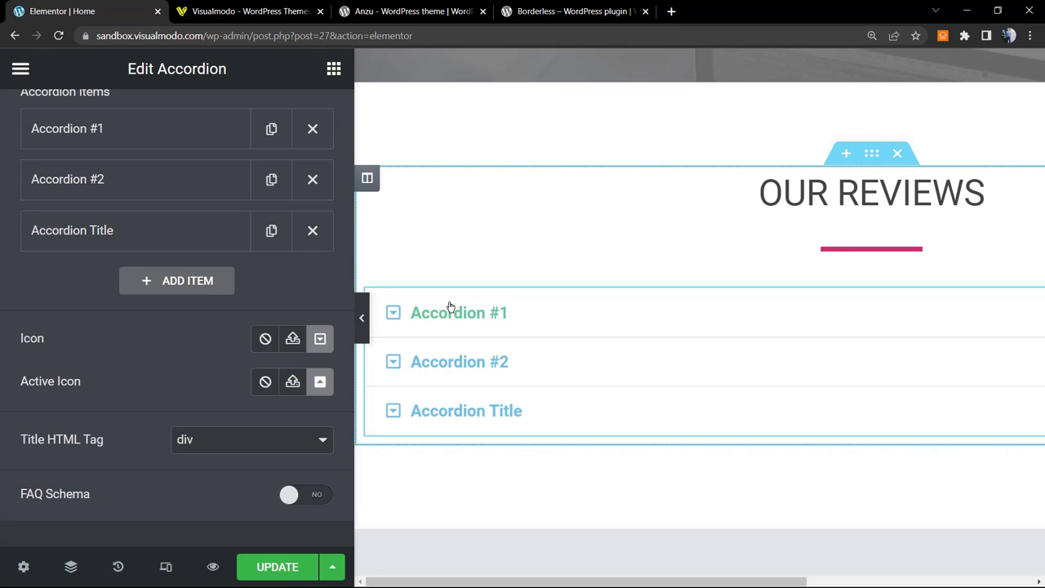
Step: Keep div as the Title HTML Tag and switch FAQ Schema to YES
scroll(240, 406, "down", 2)
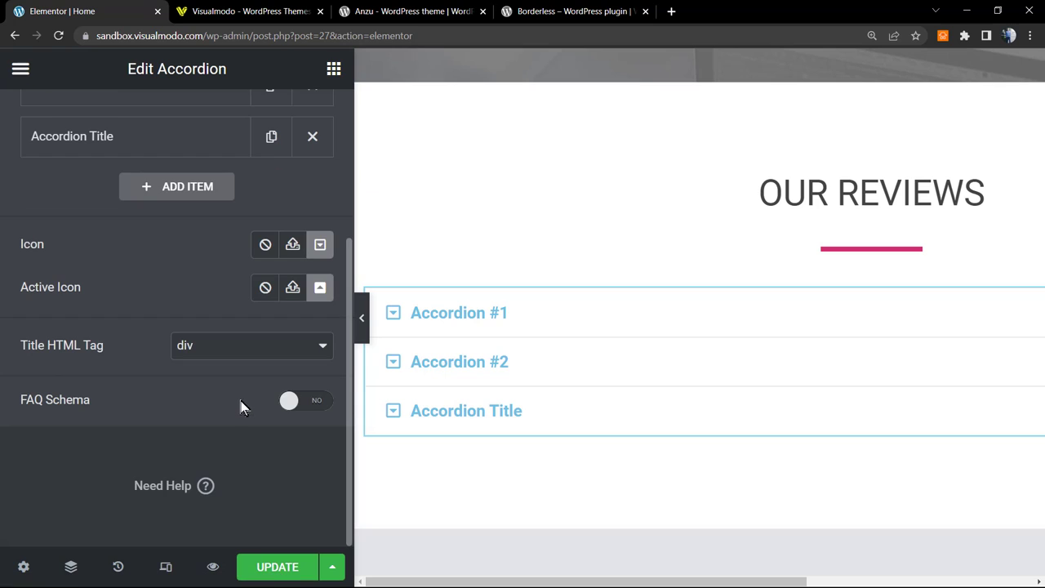
left_click(226, 349)
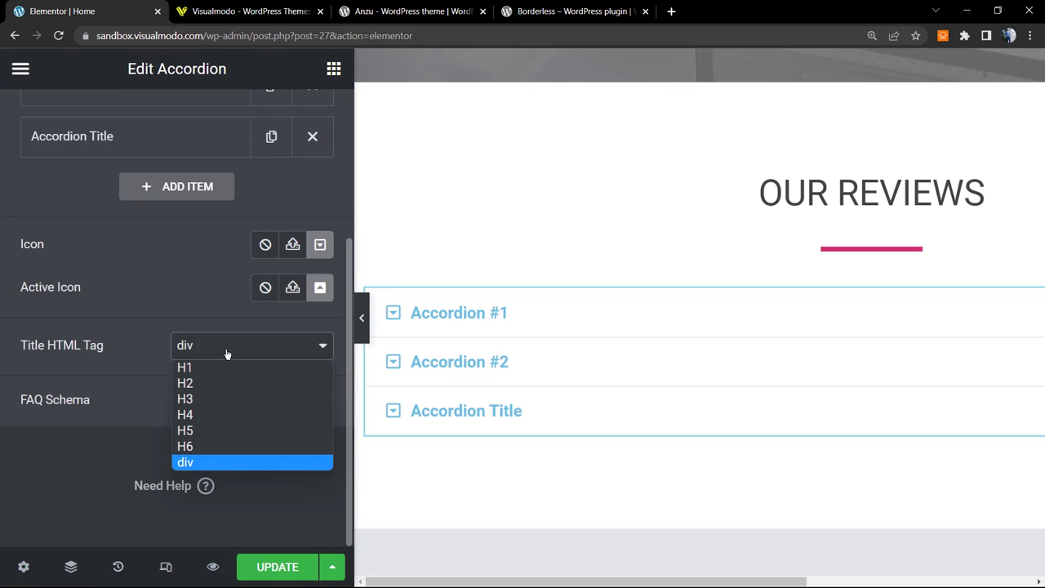
left_click(238, 462)
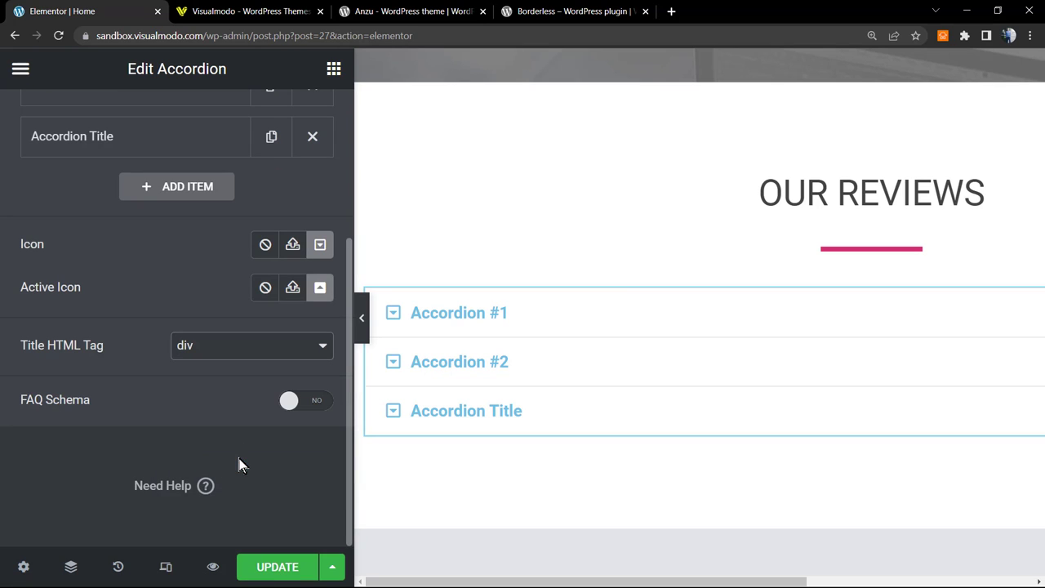
left_click(35, 400)
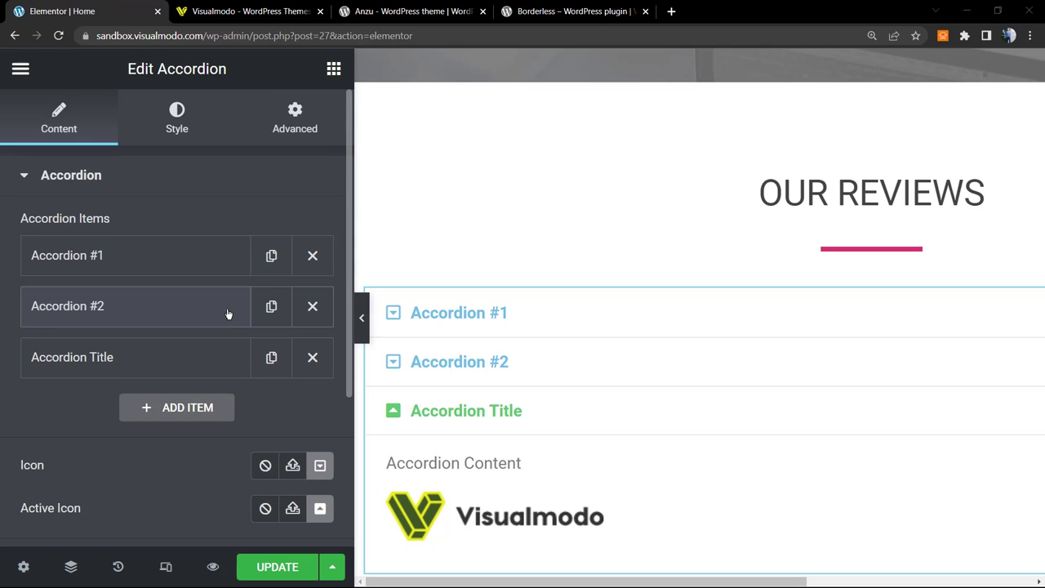
scroll(261, 387, "down", 3)
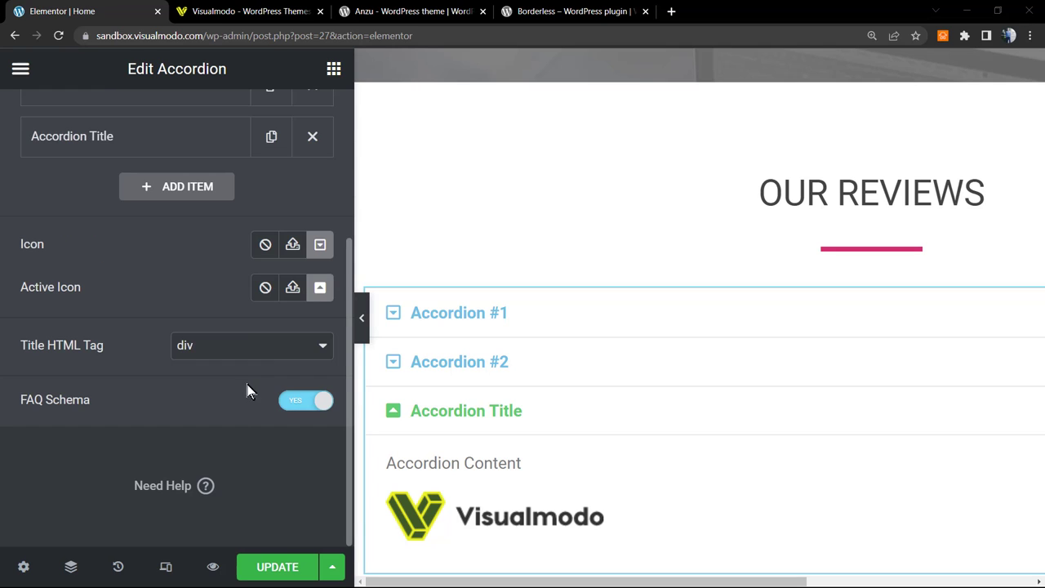
scroll(177, 329, "up", 3)
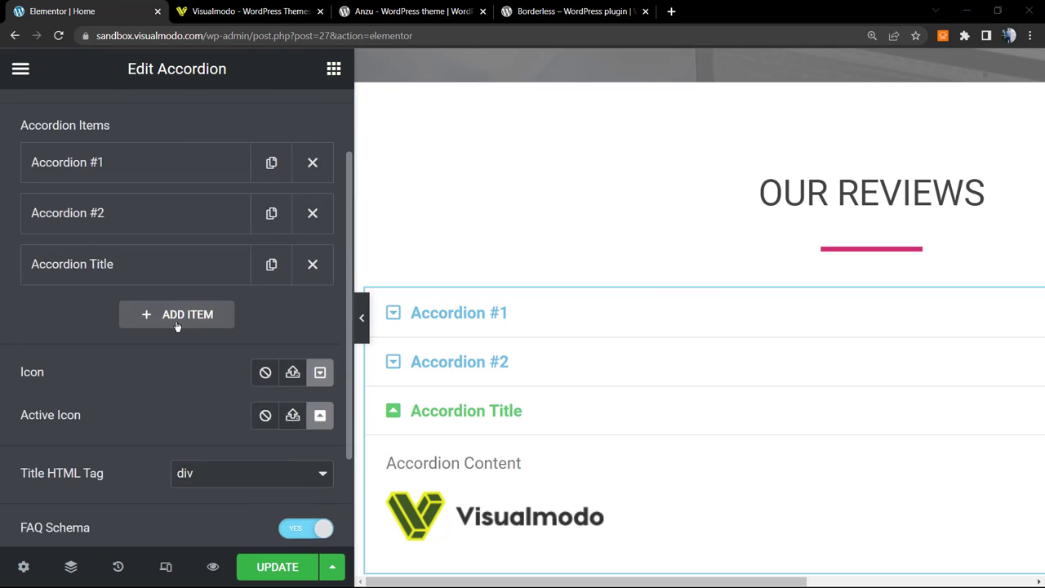
scroll(241, 356, "down", 3)
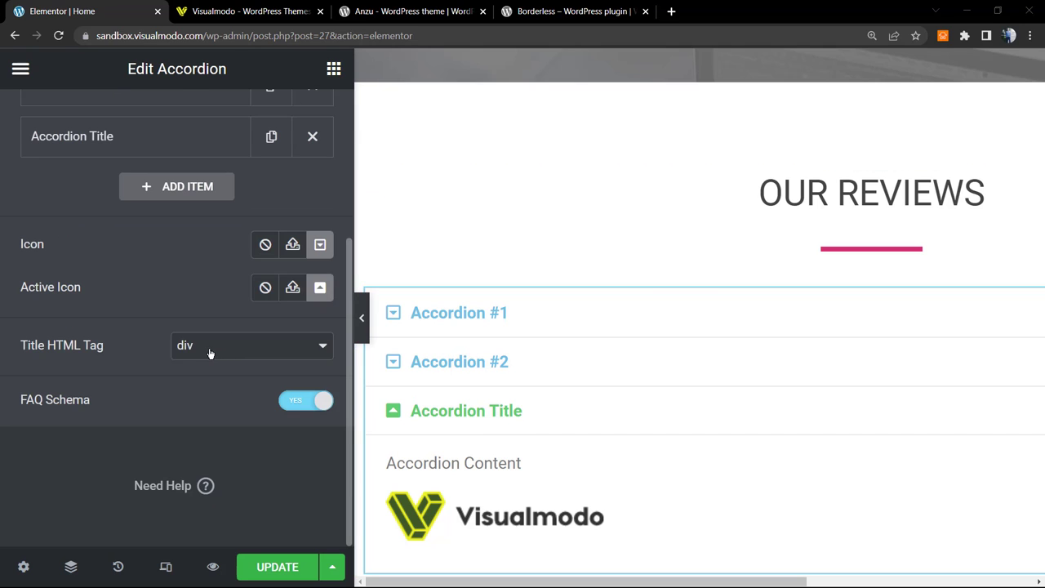
scroll(183, 347, "up", 3)
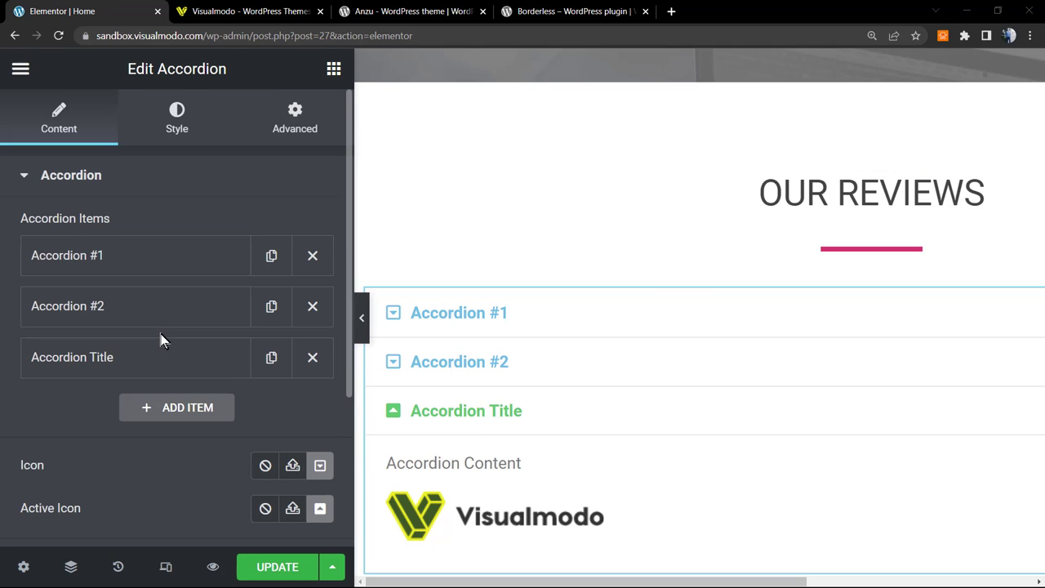
Step: Set the accordion border width to 4 and try a red border colour
left_click(187, 121)
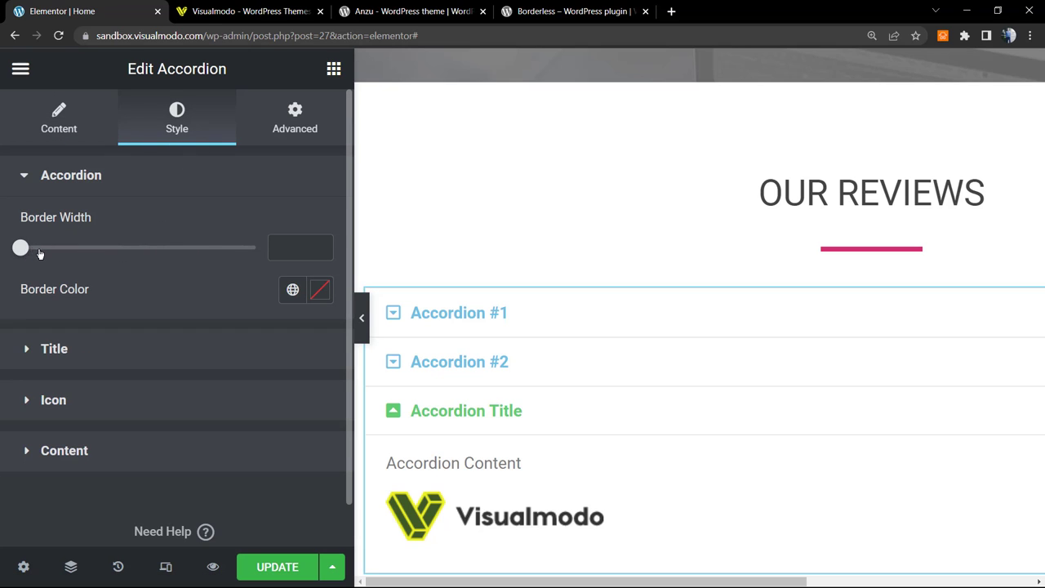
left_click_drag(39, 254, 127, 249)
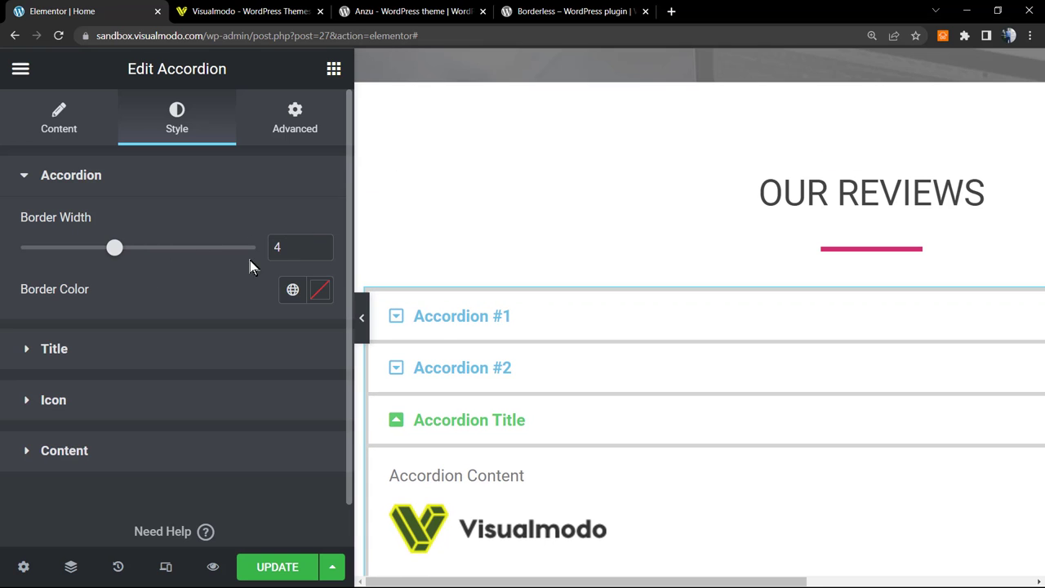
left_click(317, 292)
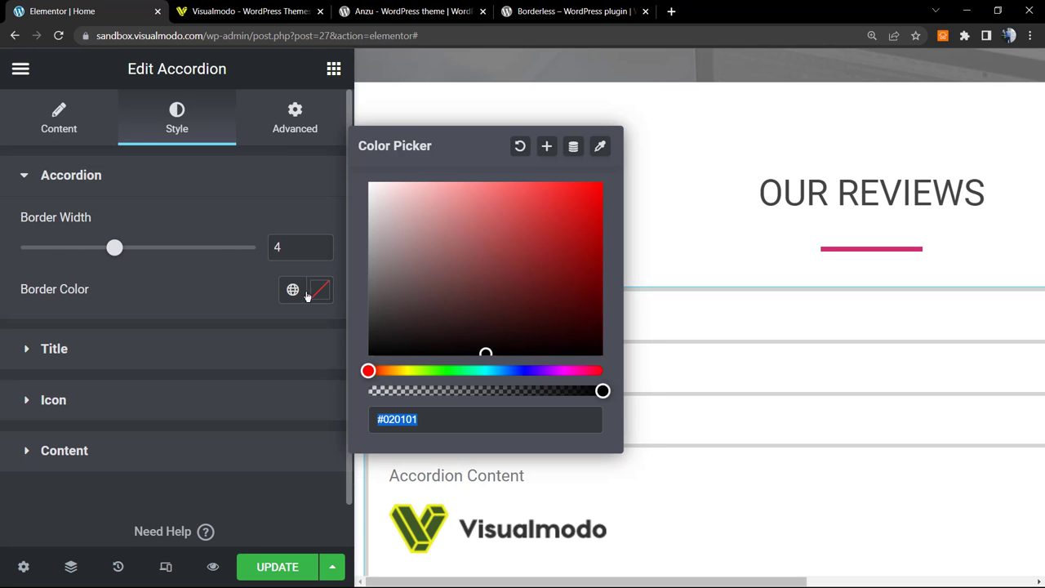
mouse_move(475, 295)
left_mouse_down()
mouse_move(436, 250)
mouse_move(459, 224)
mouse_move(536, 205)
mouse_move(422, 200)
mouse_move(557, 205)
left_mouse_up()
left_click(290, 215)
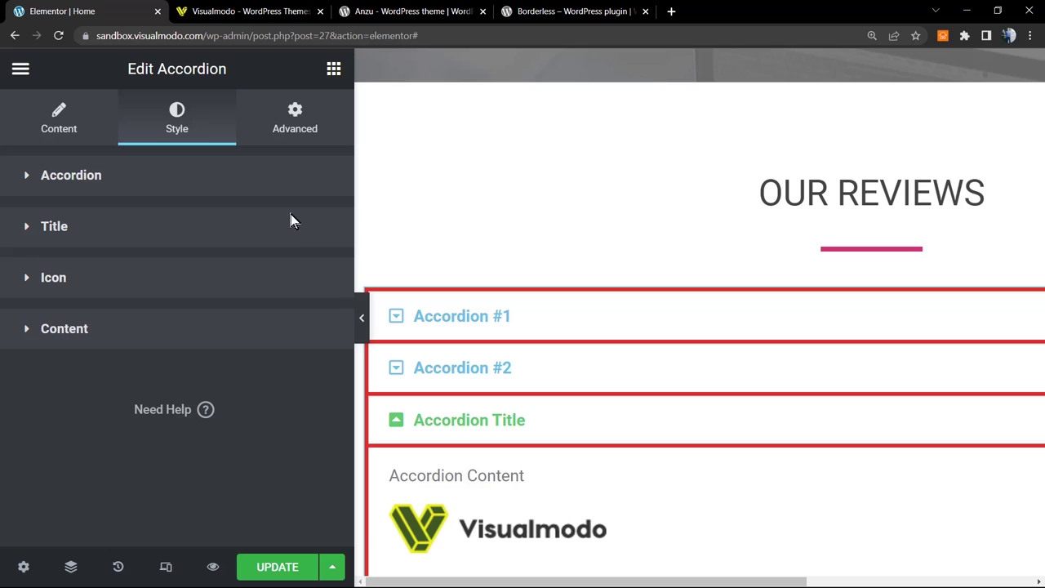
Step: Clear the red border colour so the borders fall back to default light grey
left_click(267, 194)
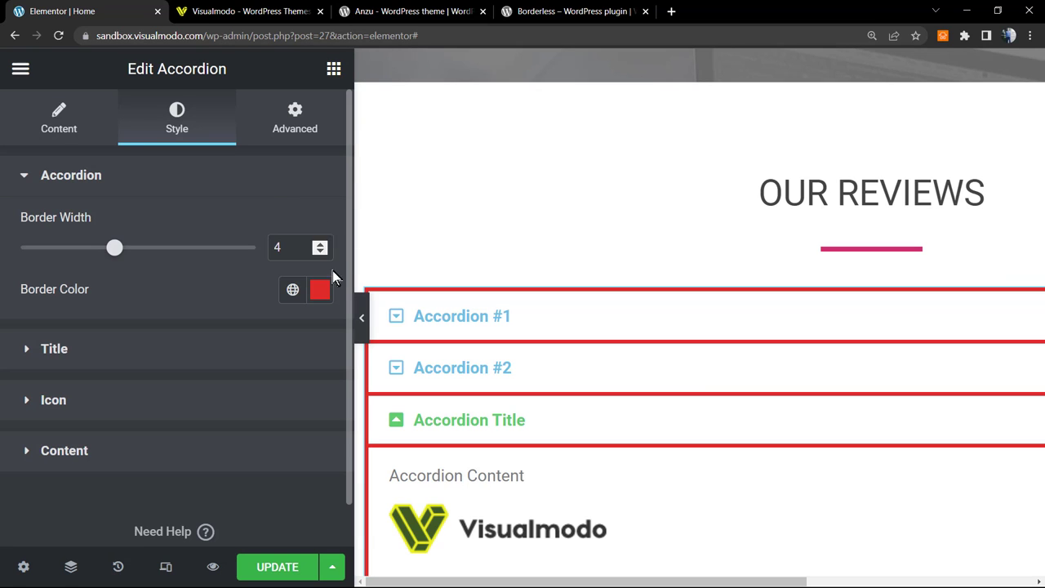
left_click(295, 294)
left_click(322, 291)
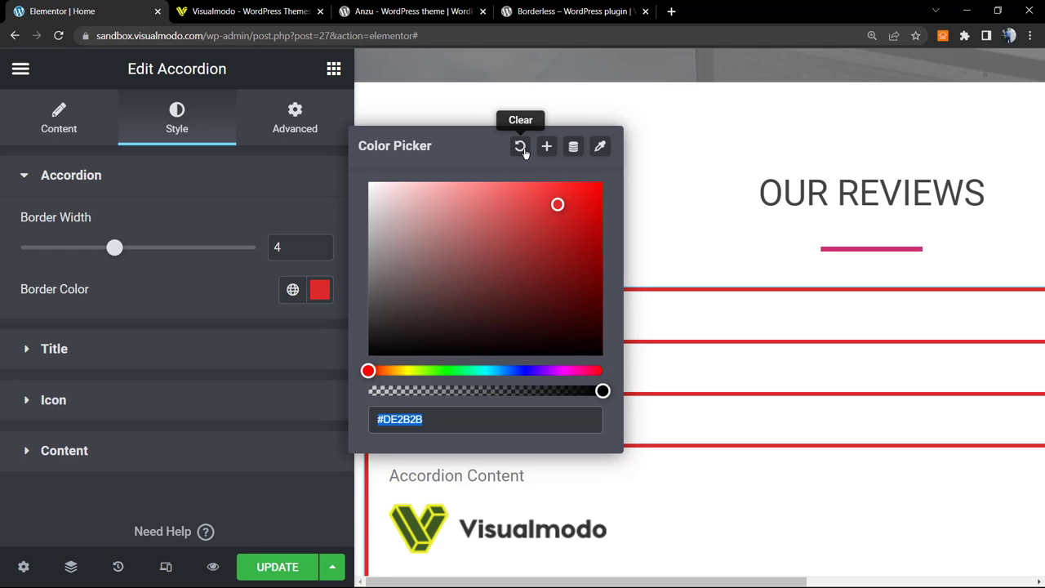
left_click(520, 147)
left_click(248, 222)
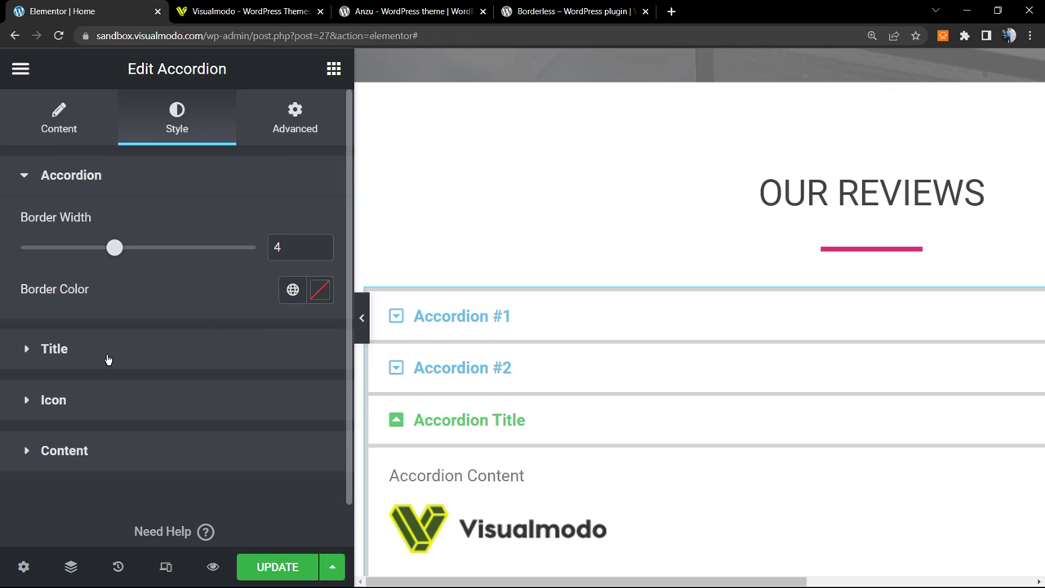
left_click(130, 346)
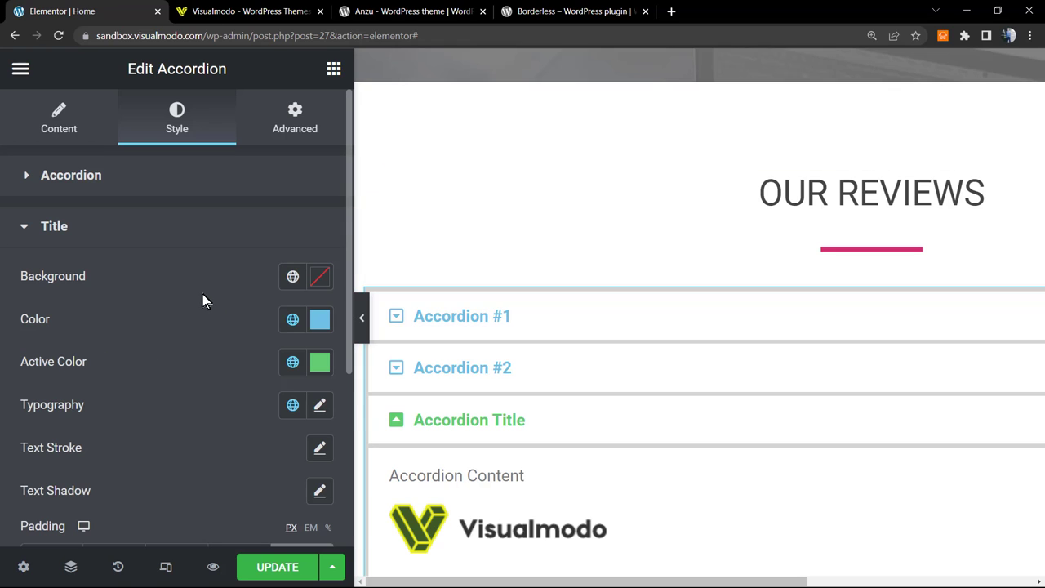
Step: Darken the accordion title backgrounds to #303030 and preview them on Accordion #2
left_click(321, 276)
left_click_drag(381, 294, 351, 315)
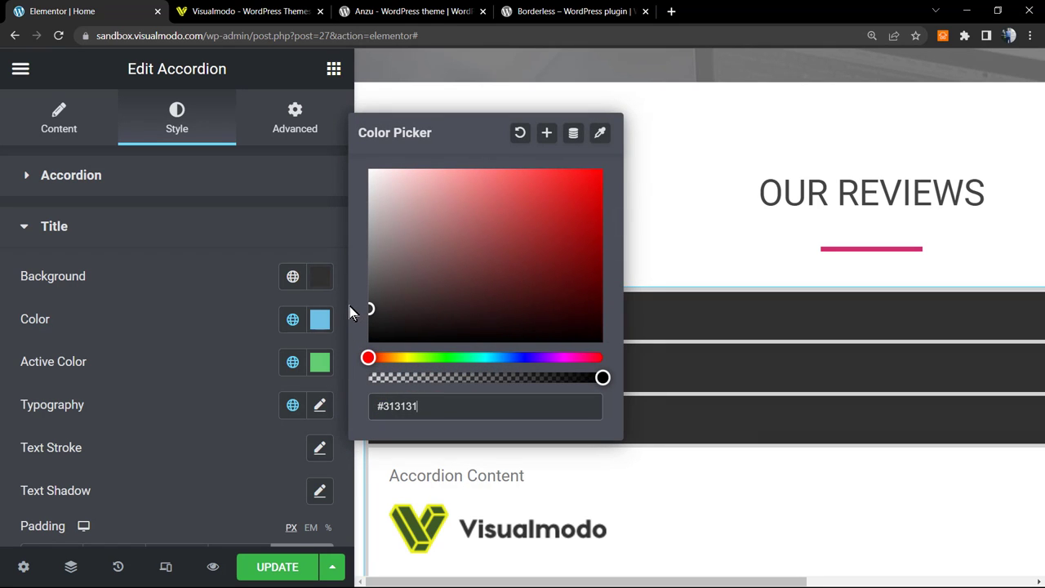
left_click(232, 244)
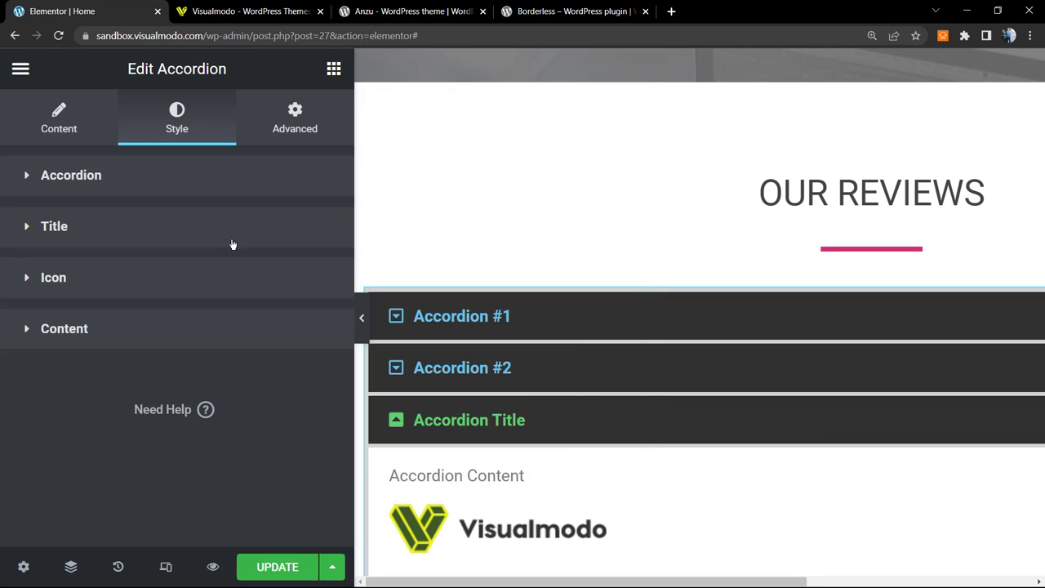
left_click(460, 368)
left_click(399, 353)
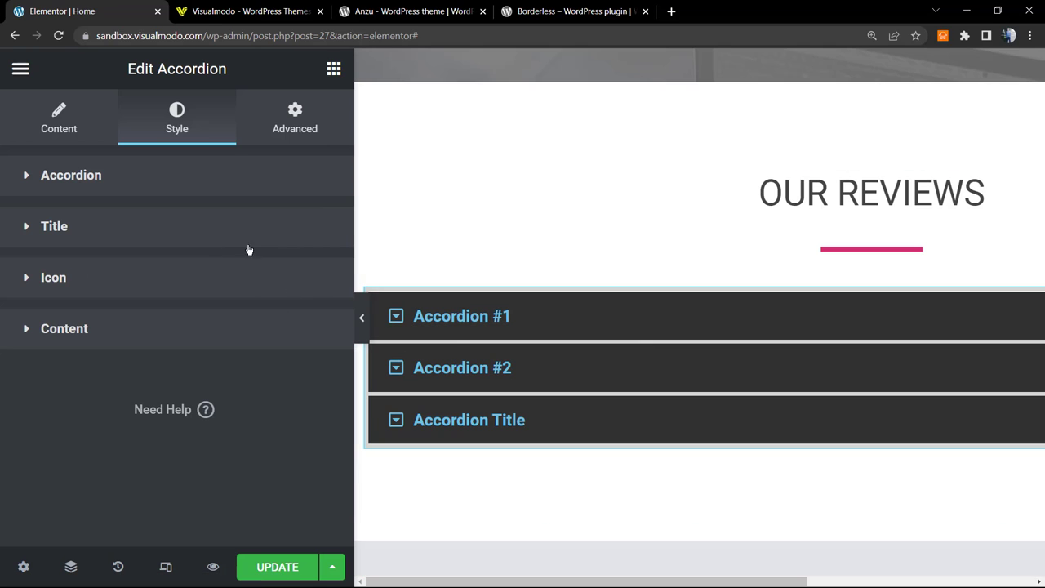
Step: Change the accordion title text colour to white #FFFFFF and preview it on Accordion #1
left_click(212, 220)
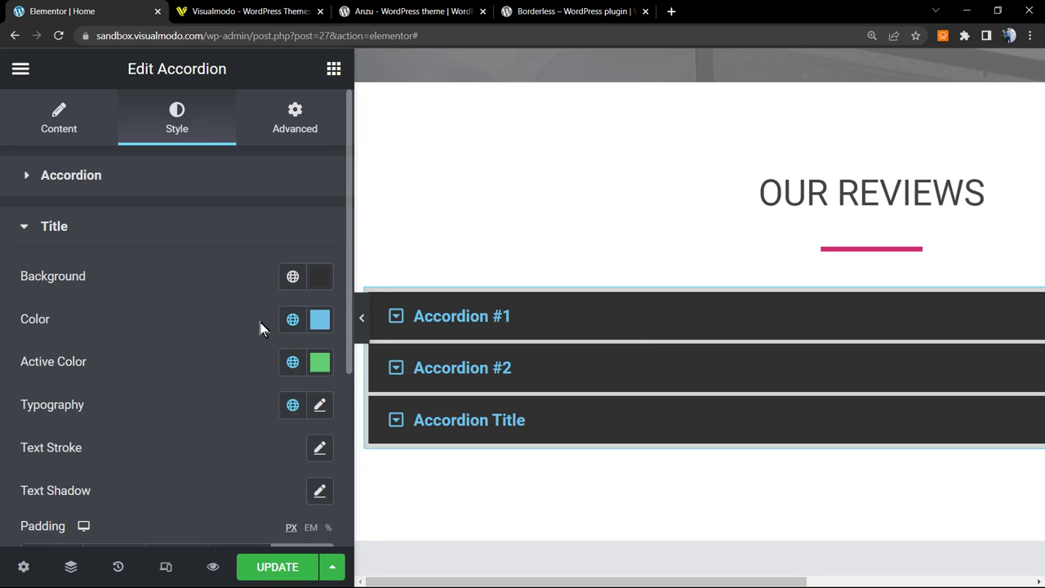
left_click(319, 320)
left_click(402, 285)
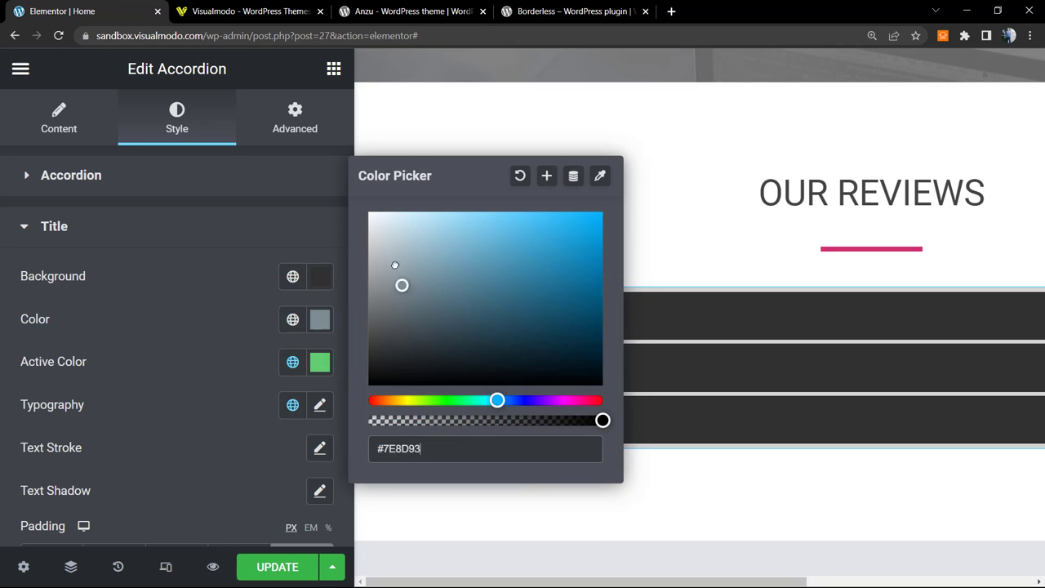
left_click_drag(395, 266, 343, 210)
left_click(263, 240)
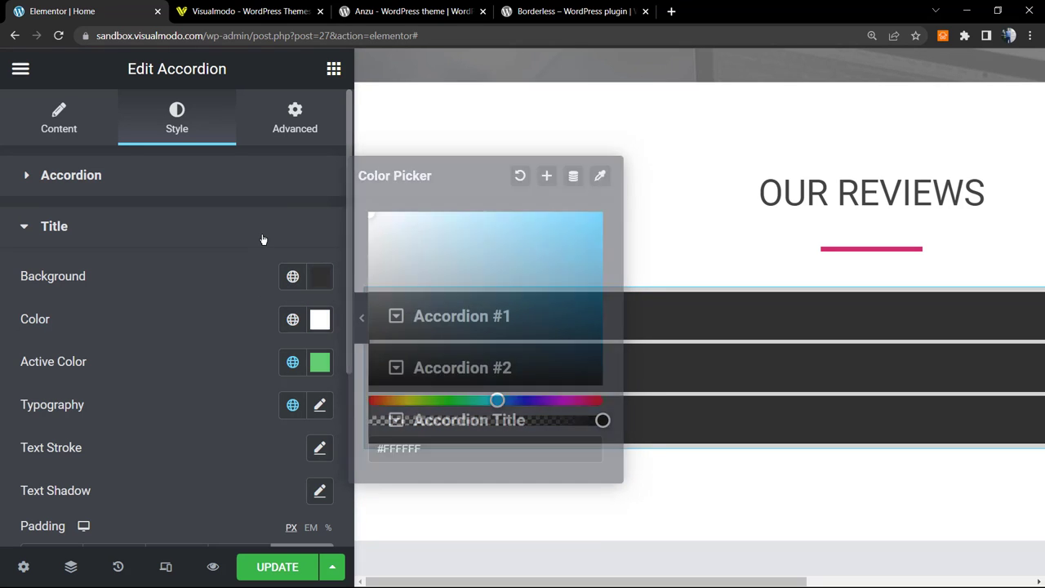
left_click(263, 240)
left_click(495, 316)
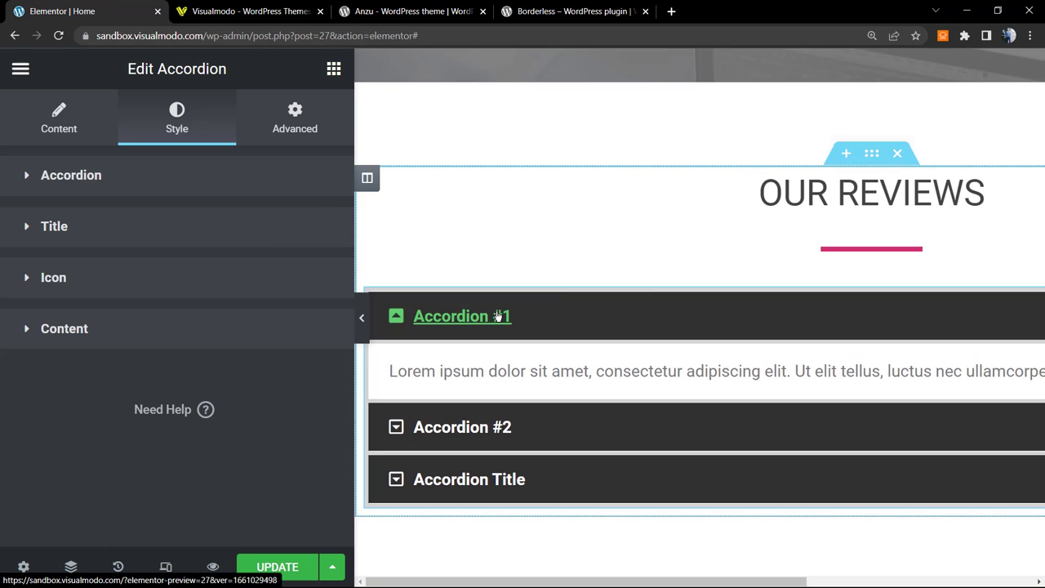
left_click(494, 314)
left_click(205, 234)
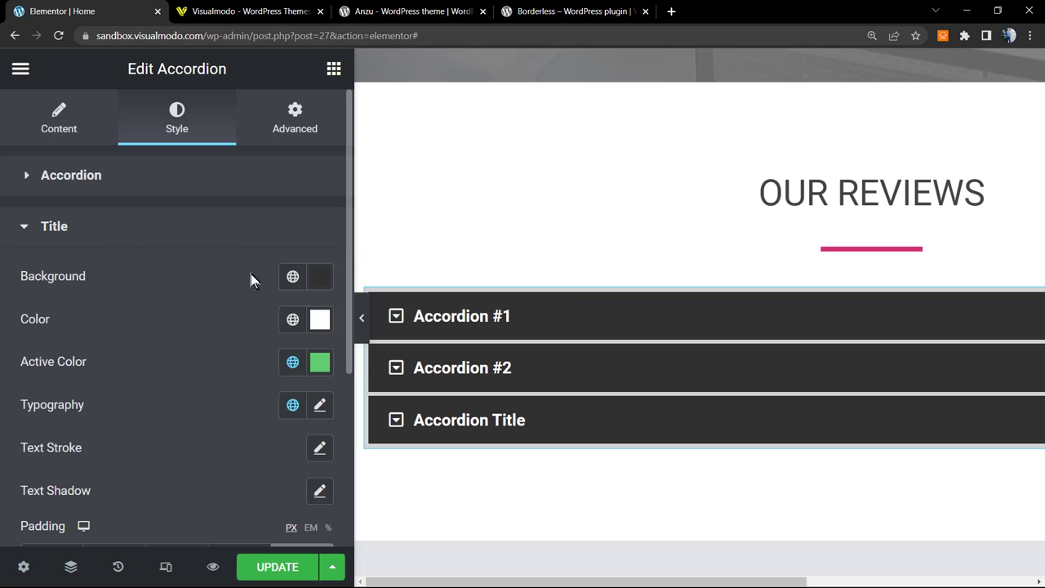
scroll(211, 318, "down", 2)
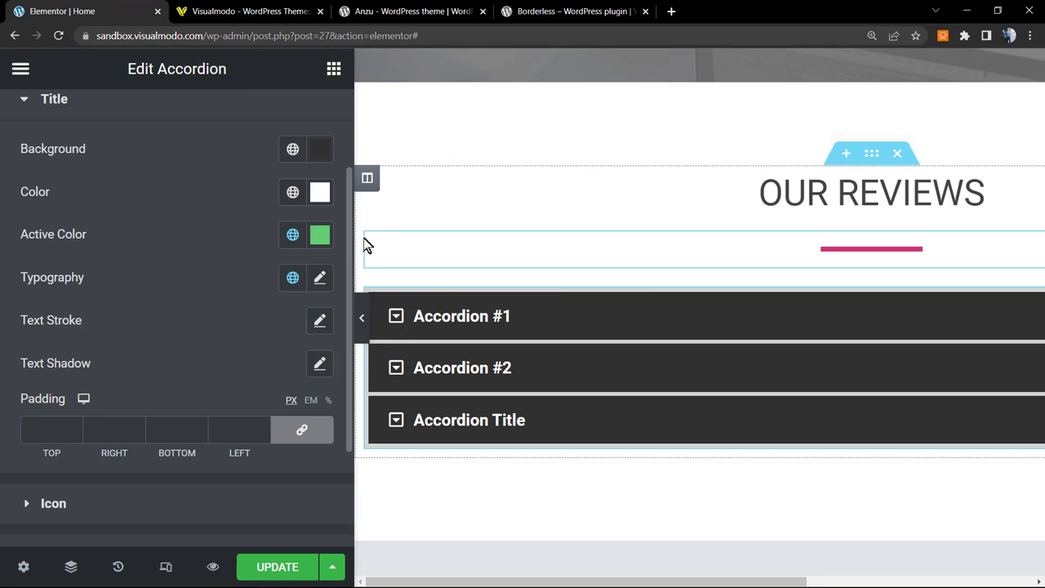
Step: Make the active title colour pink #D559BE, previewed on the open Accordion #1
left_click(454, 325)
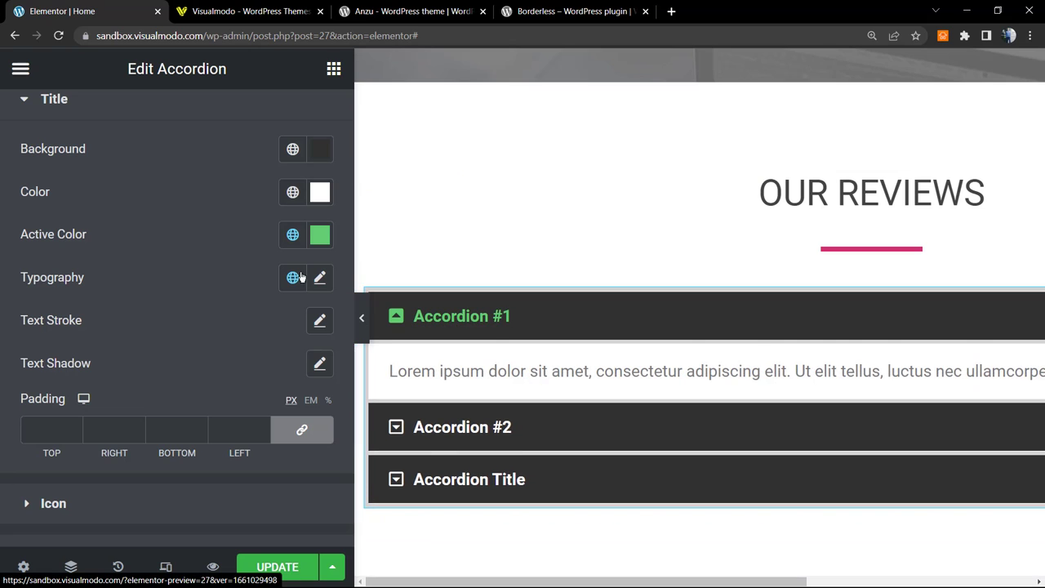
left_click(319, 235)
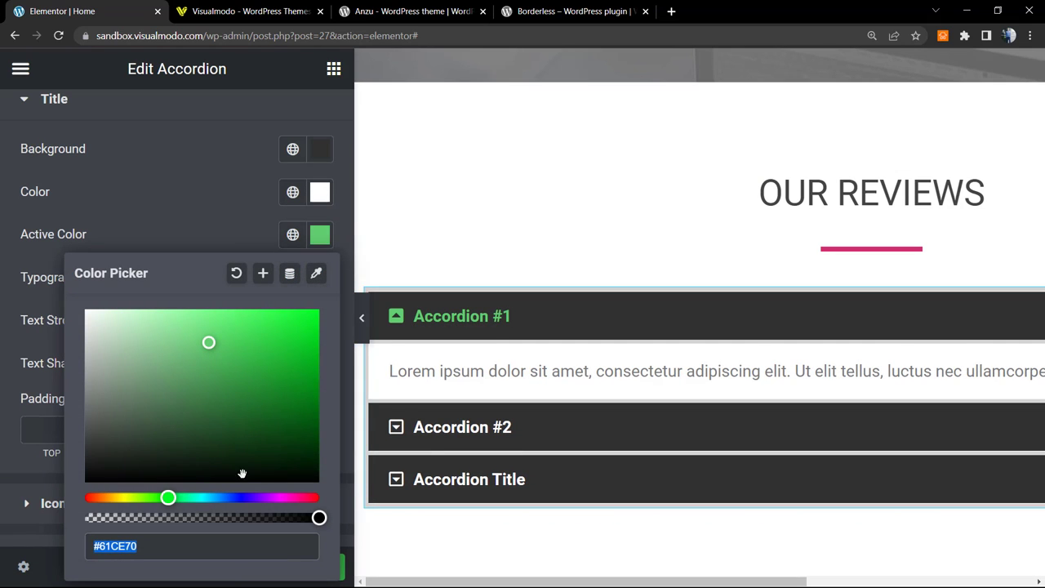
left_click_drag(253, 495, 287, 496)
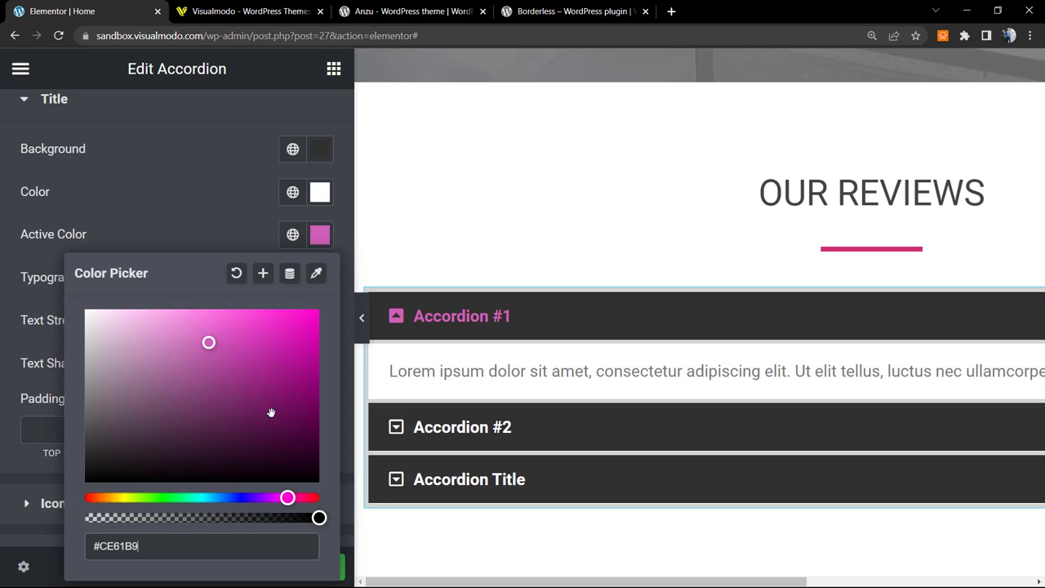
left_click(285, 373)
left_click_drag(273, 364, 222, 337)
left_click(220, 230)
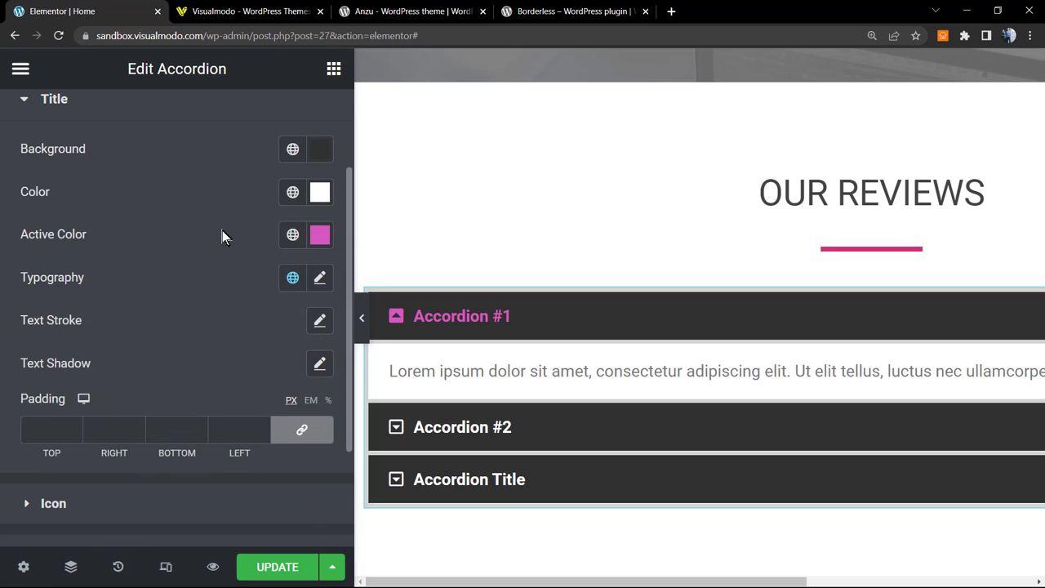
Step: Keep Roboto for the title typography, trying italic before returning the style to Default
left_click(321, 283)
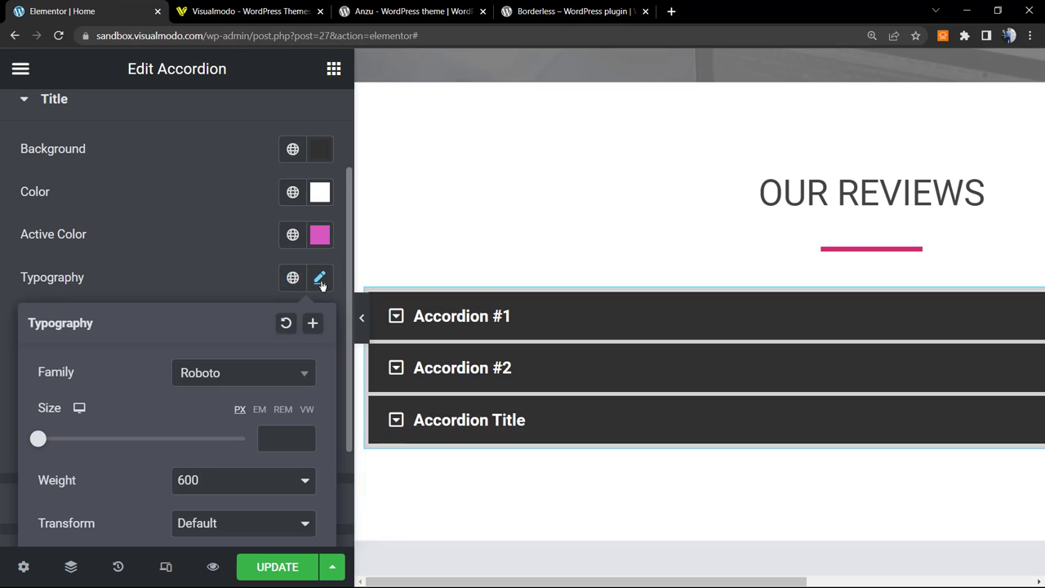
left_click(256, 371)
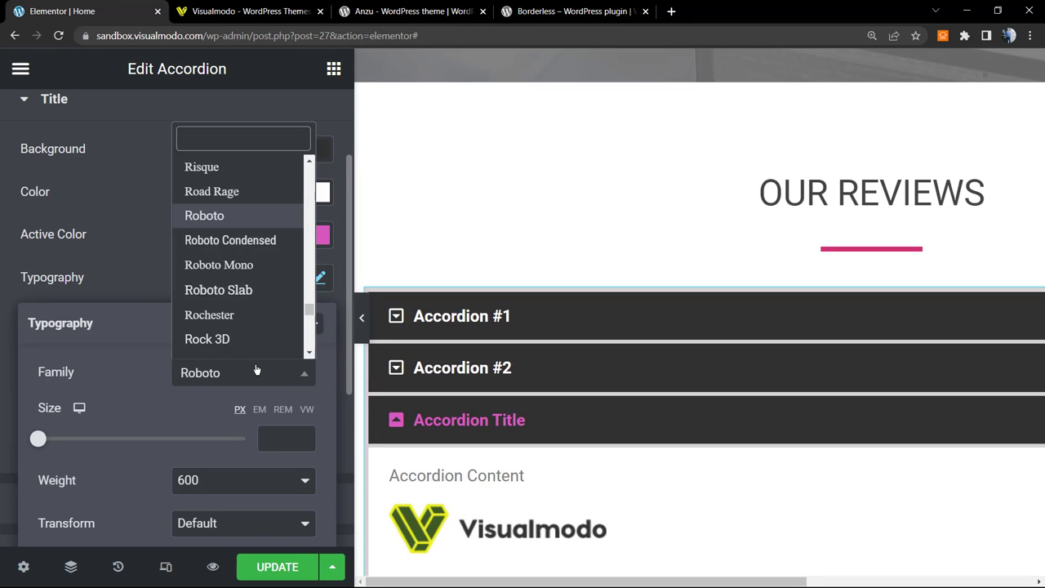
left_click(256, 372)
scroll(126, 430, "down", 2)
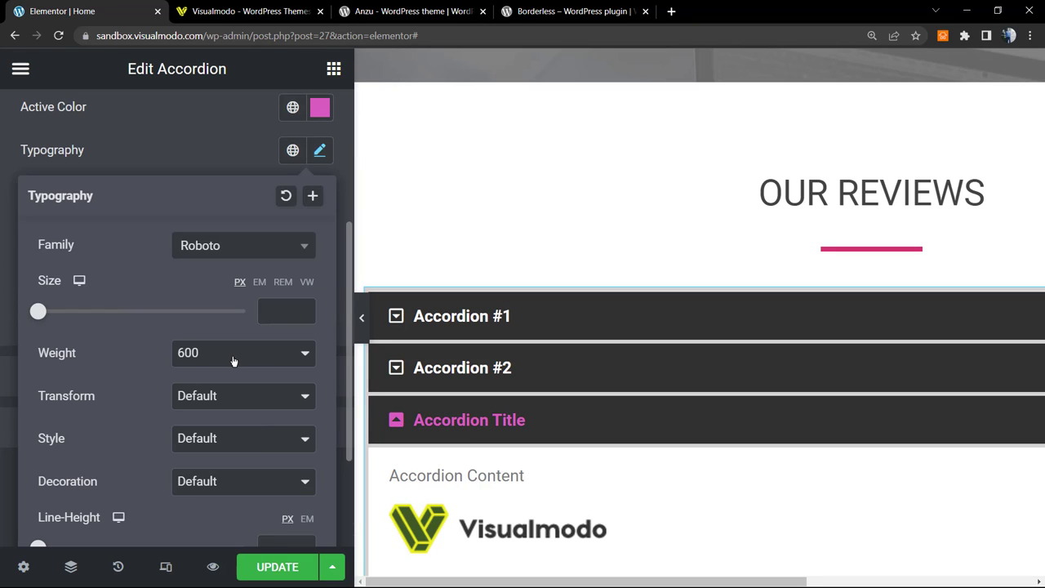
scroll(233, 399, "down", 2)
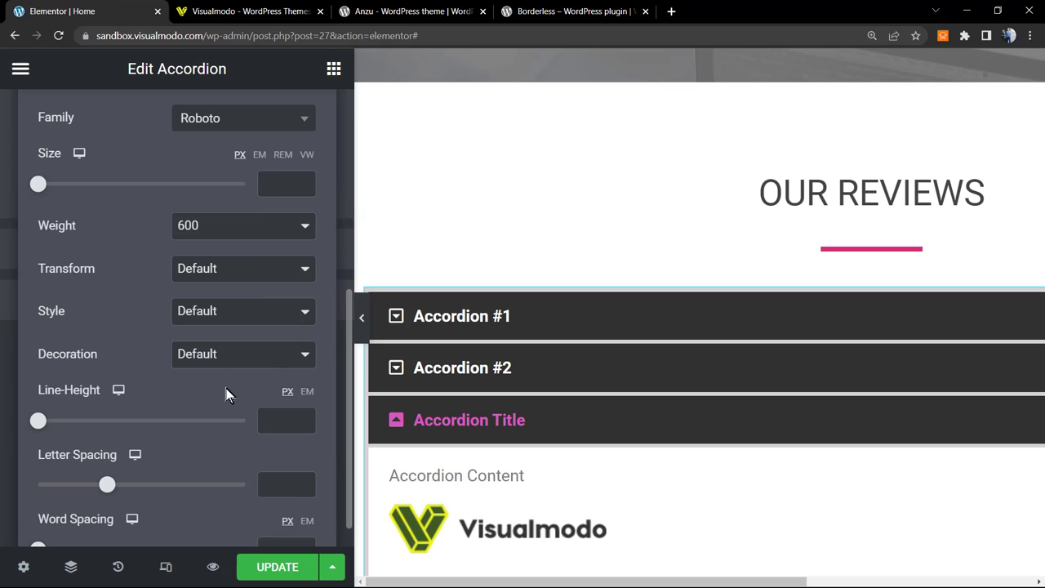
left_click(233, 313)
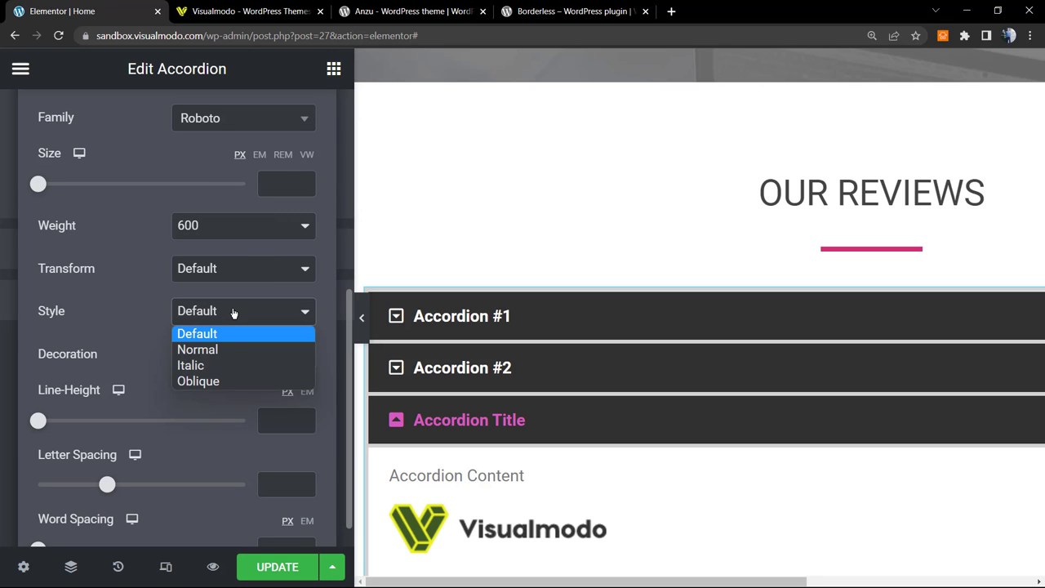
left_click(252, 364)
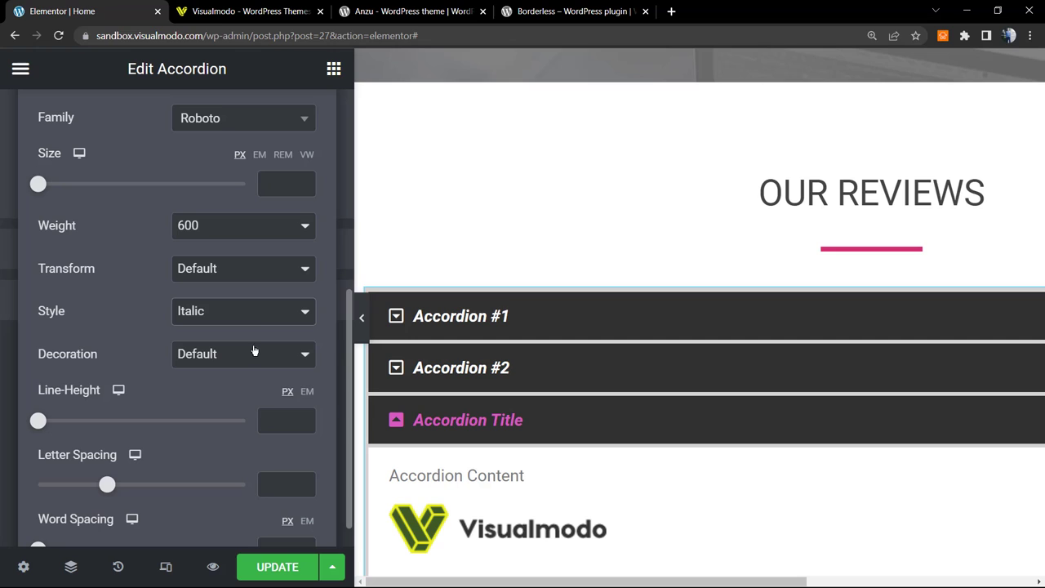
left_click(250, 364)
double_click(262, 315)
left_click(262, 315)
left_click(257, 333)
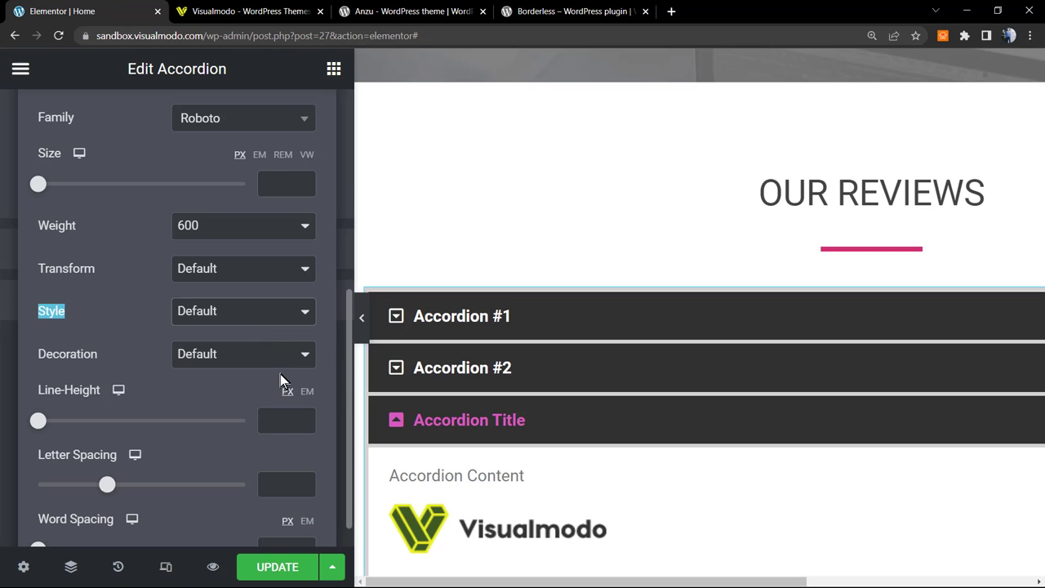
Step: Set the title line height to 1 and letter spacing to 0
scroll(255, 412, "down", 1)
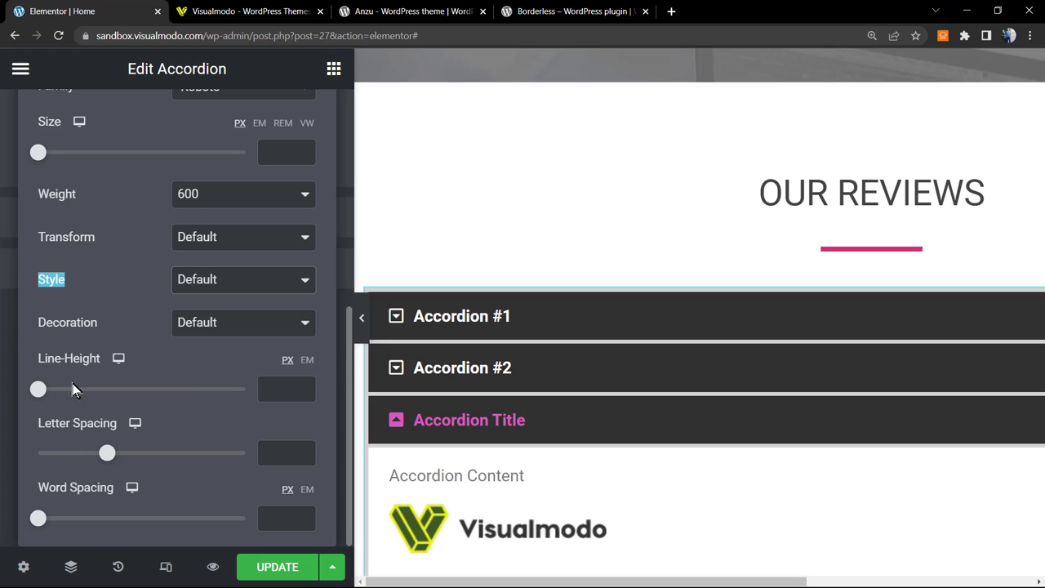
left_click_drag(44, 389, 12, 384)
scroll(203, 192, "down", 5)
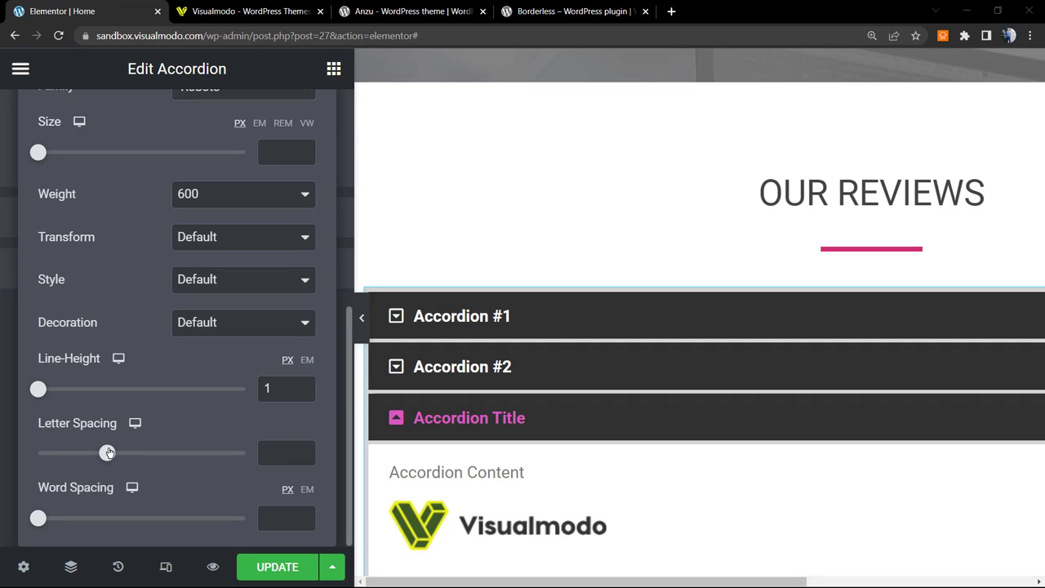
mouse_move(107, 452)
left_mouse_down()
mouse_move(217, 453)
mouse_move(109, 450)
left_mouse_up()
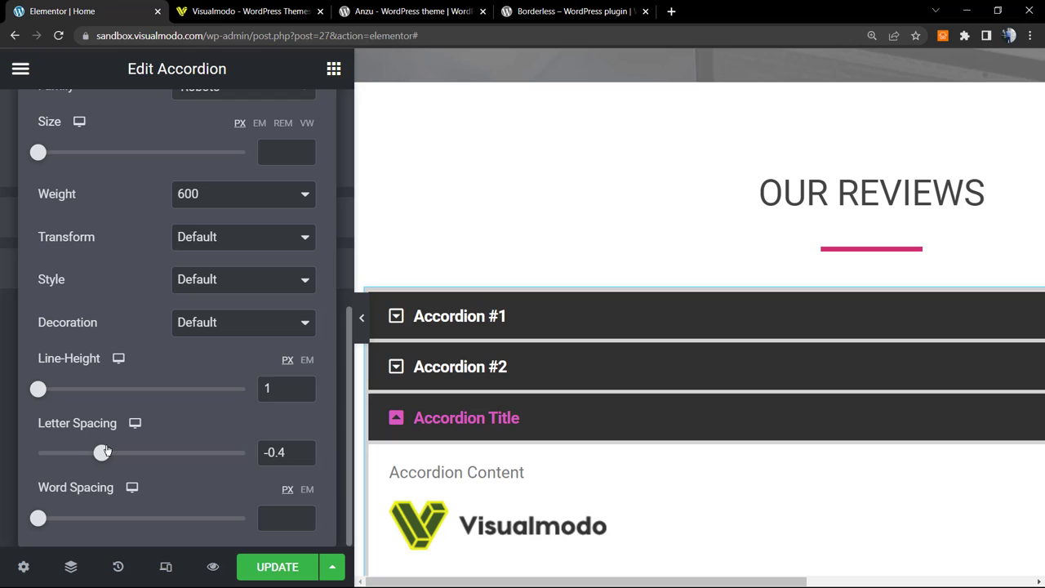
left_click_drag(104, 452, 108, 451)
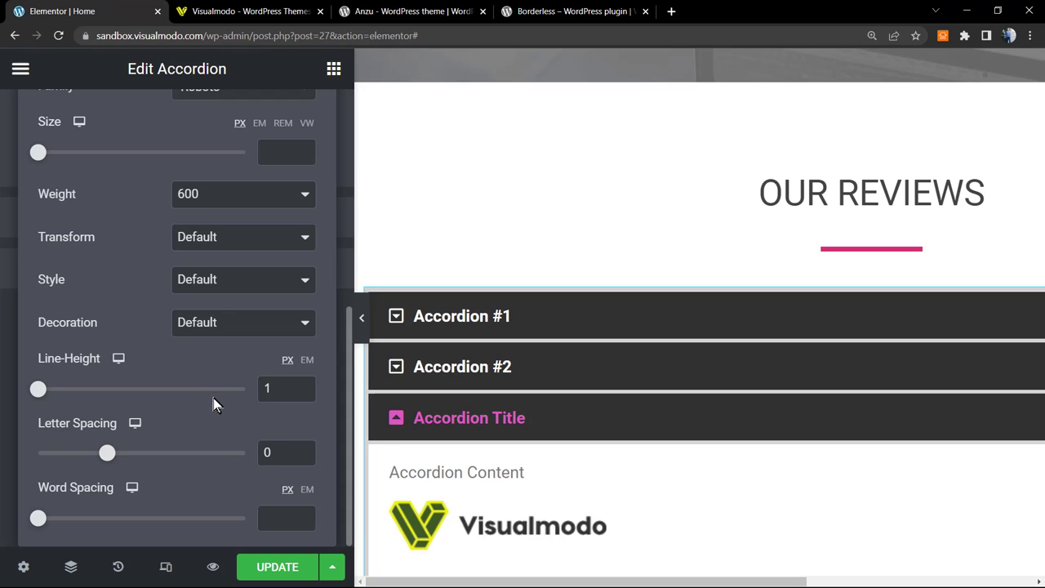
scroll(213, 398, "up", 3)
left_click(236, 221)
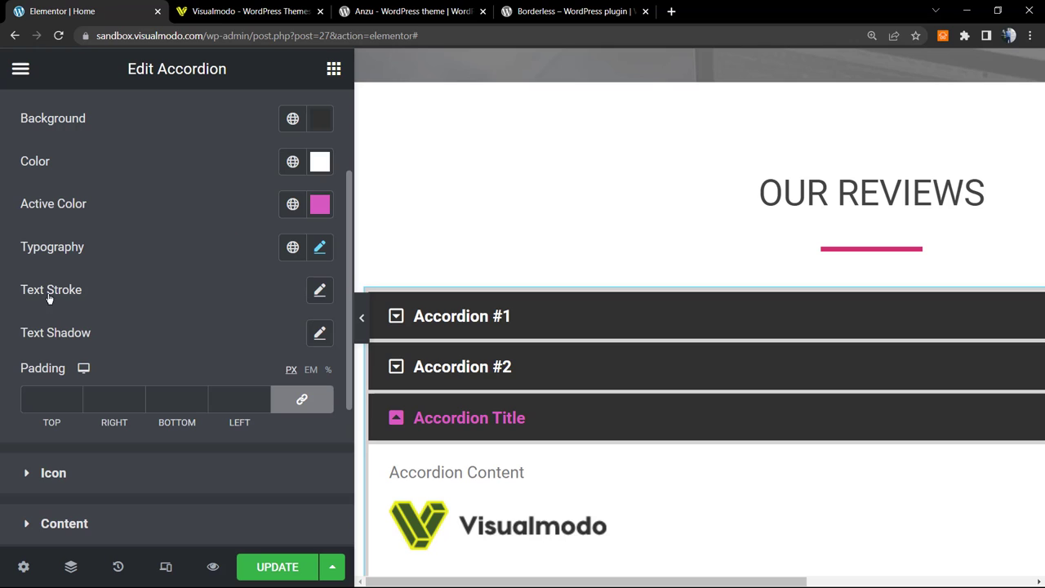
left_click(319, 291)
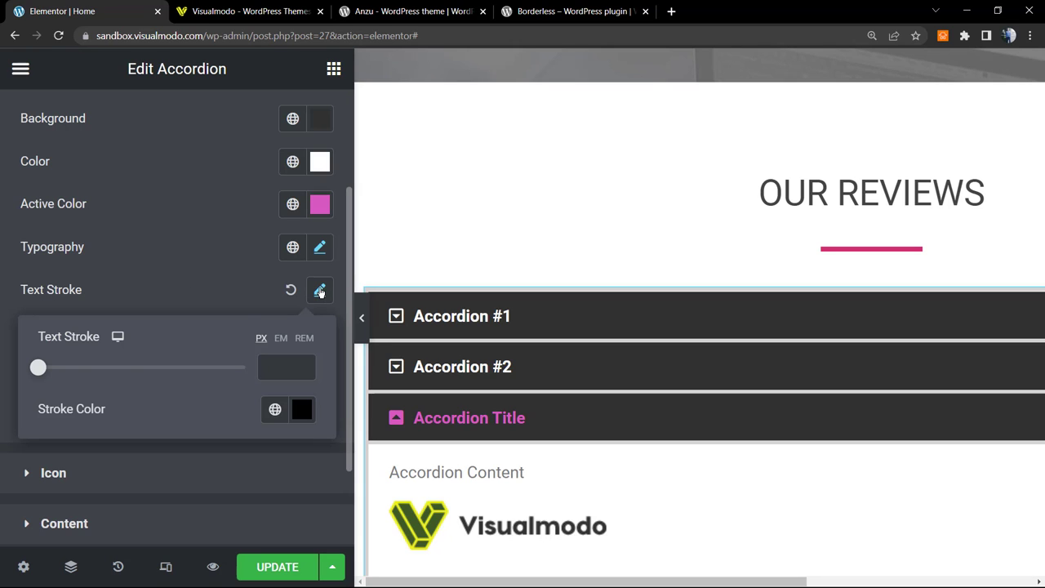
left_click(68, 369)
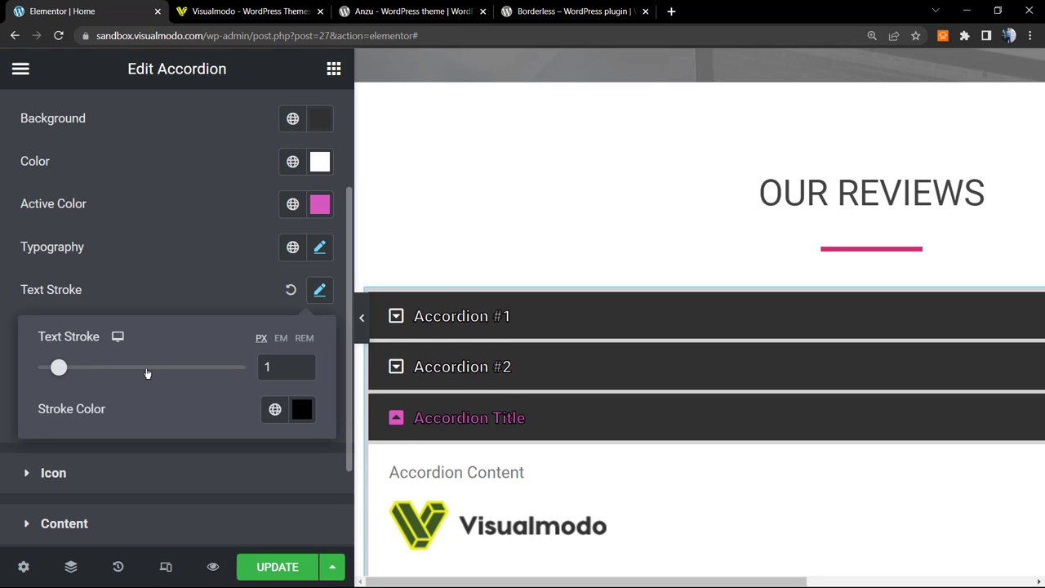
mouse_move(147, 373)
left_mouse_down()
mouse_move(3, 373)
mouse_move(205, 373)
mouse_move(35, 369)
mouse_move(82, 369)
mouse_move(57, 362)
left_mouse_up()
left_click(12, 358)
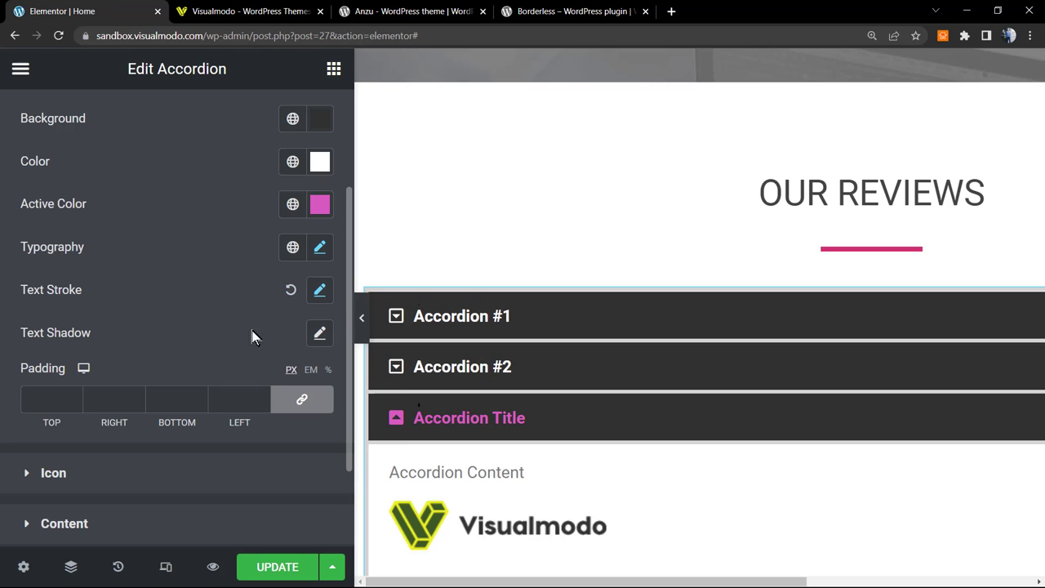
left_click(316, 338)
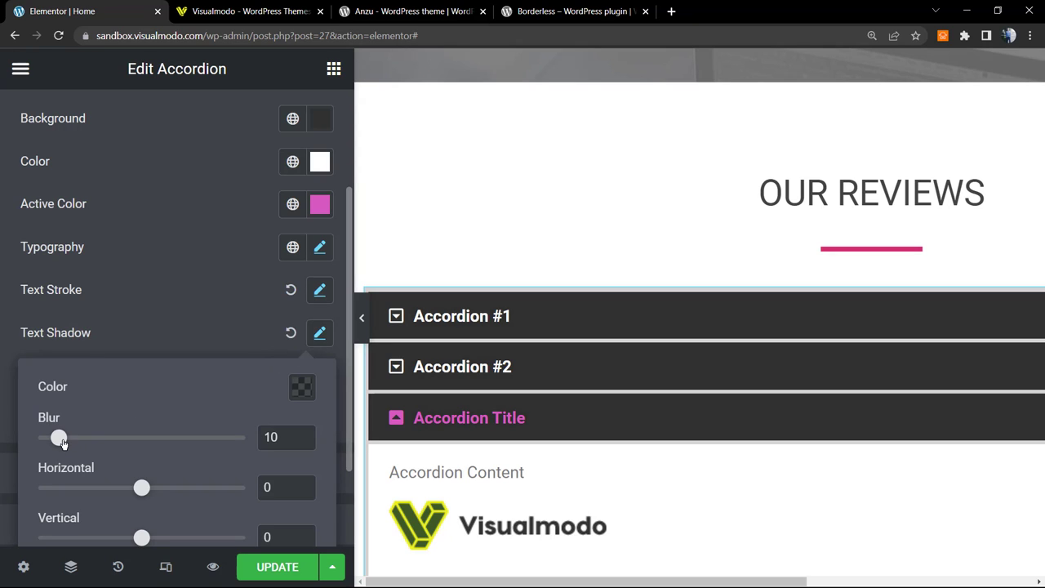
left_click_drag(82, 443, 4, 427)
left_click(5, 427)
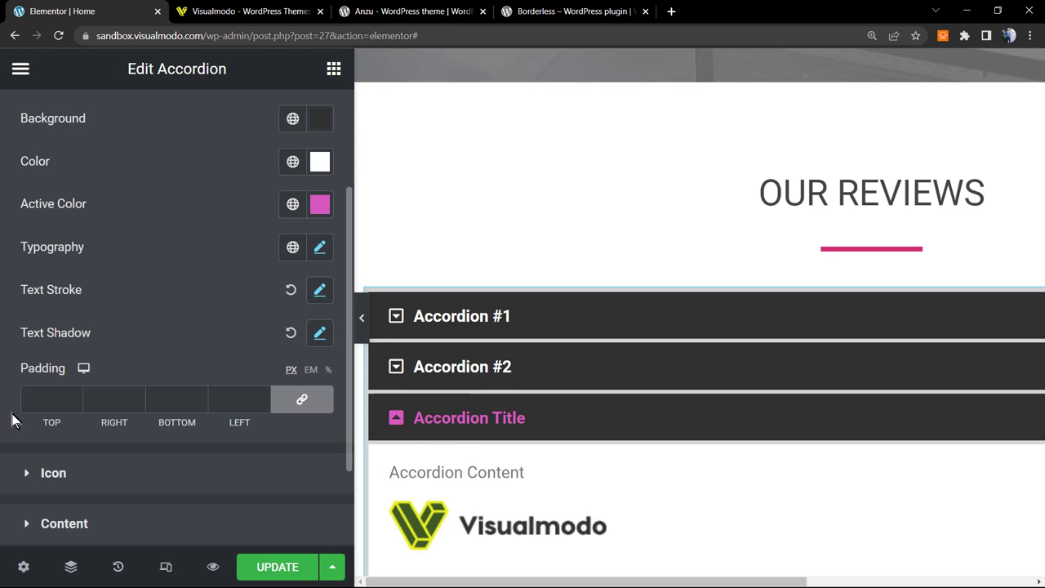
left_click(290, 337)
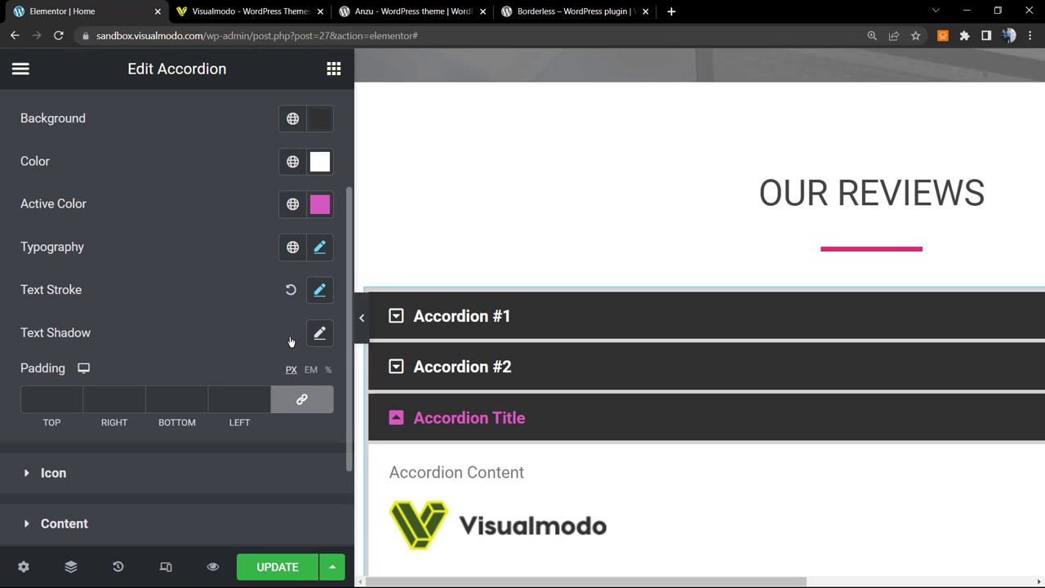
left_click(291, 290)
Step: Set linked title padding to 20 px, then unlink the sides
scroll(237, 309, "down", 2)
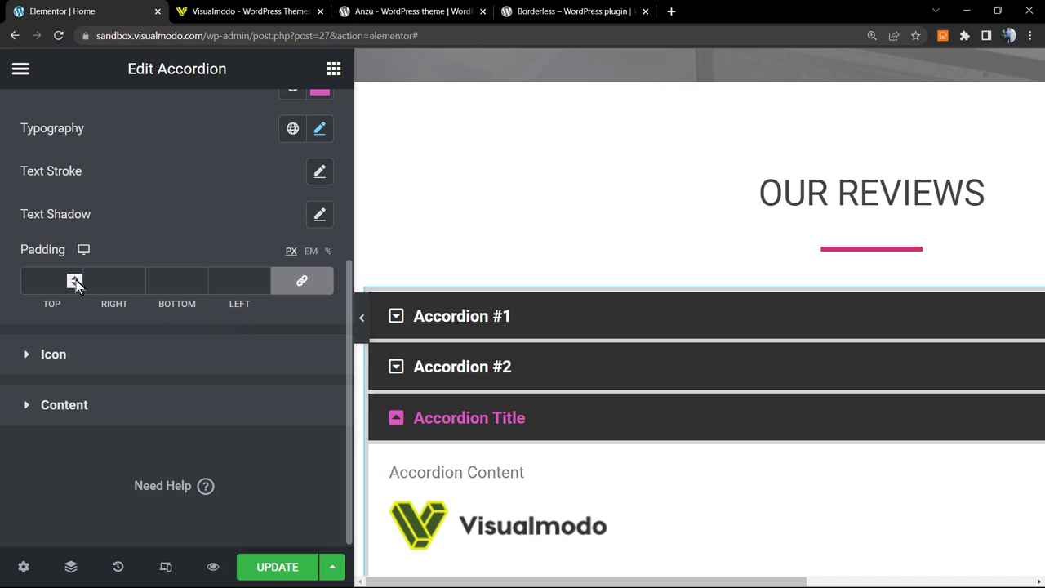
left_click_drag(74, 278, 75, 282)
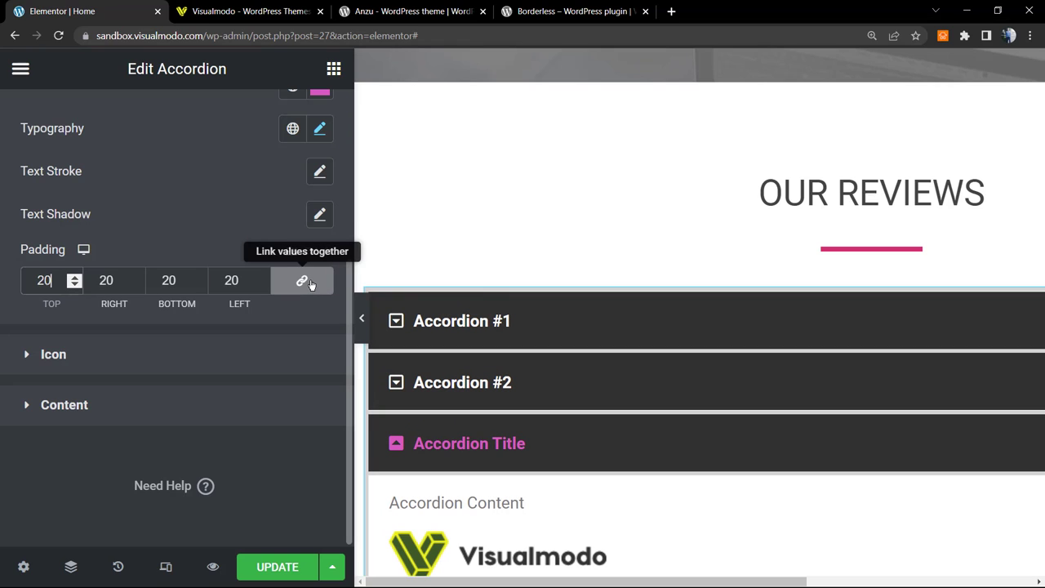
left_click(309, 282)
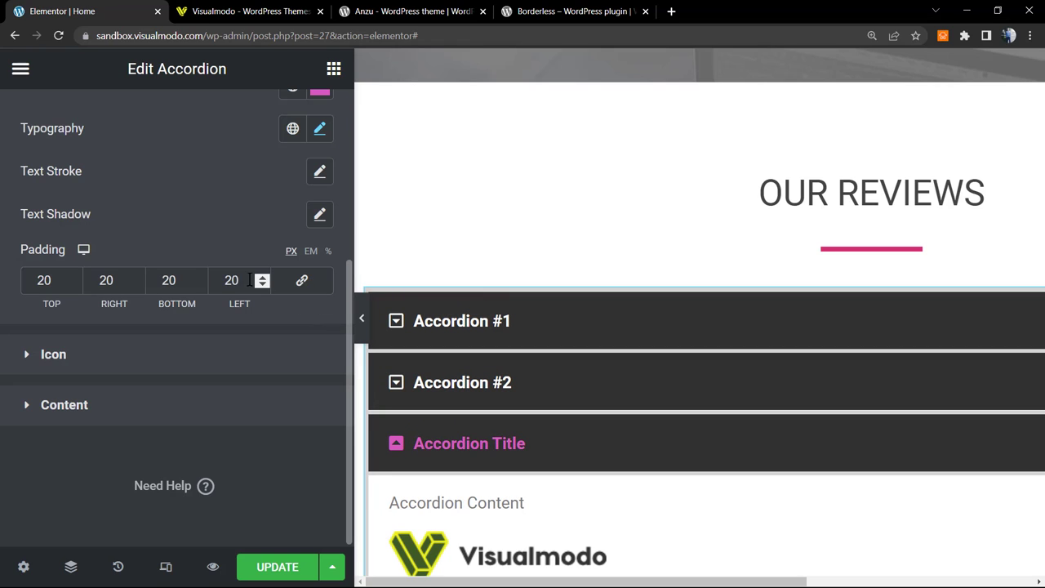
Step: Try a 30 px bottom title padding, then return it to 20 px
left_click(201, 277)
left_click(202, 278)
left_click(201, 278)
left_click(201, 278)
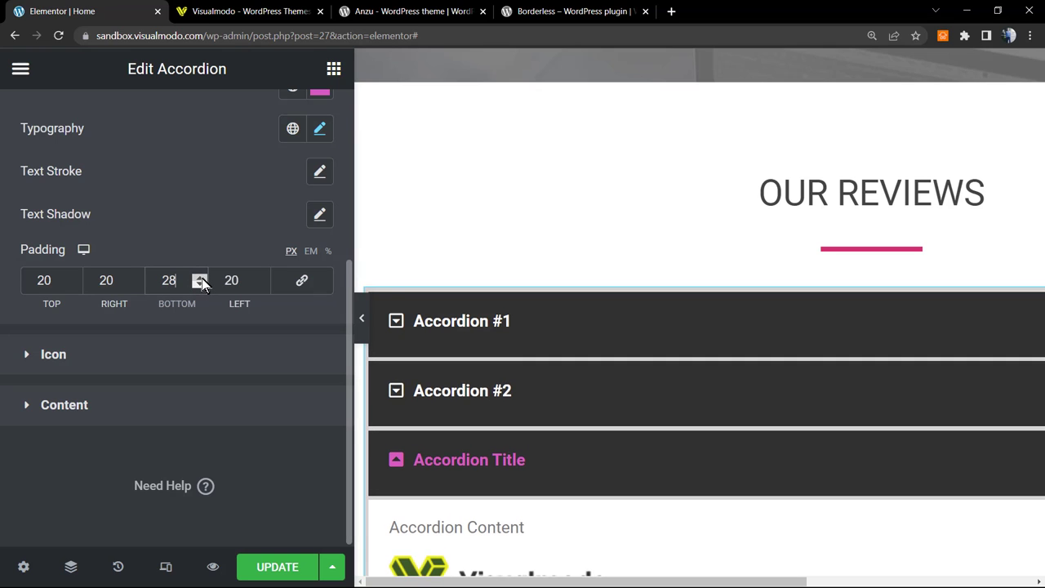
left_click(202, 277)
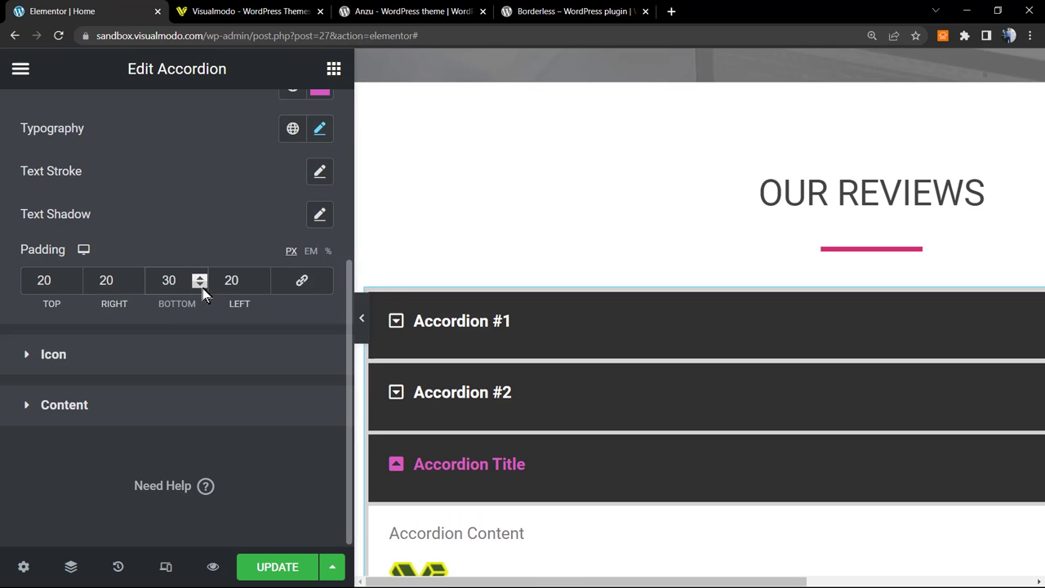
left_click(202, 286)
left_click(201, 286)
left_click(202, 286)
left_click(202, 285)
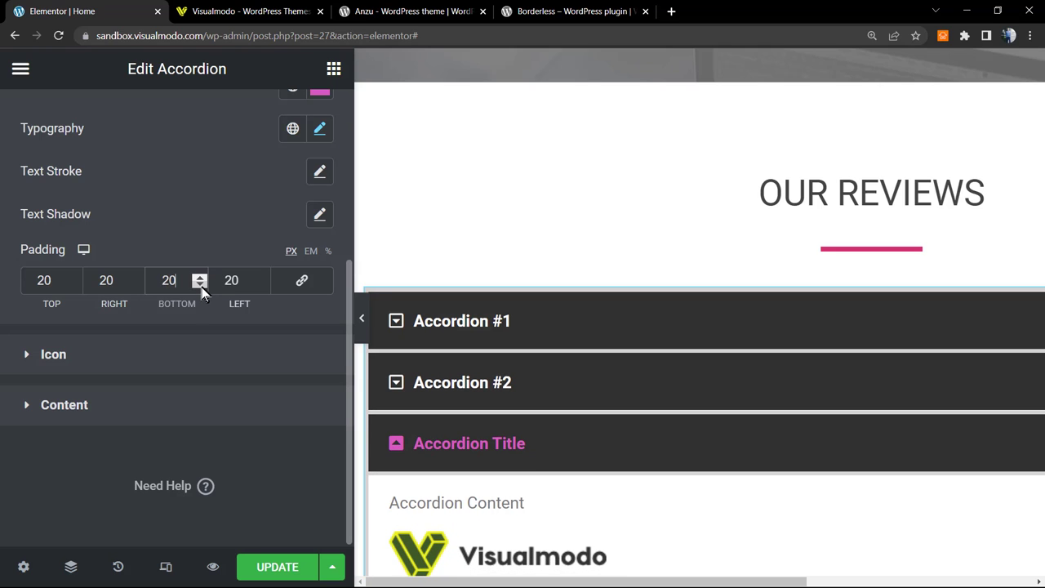
left_click(201, 286)
left_click(201, 278)
scroll(224, 303, "up", 2)
scroll(210, 343, "down", 2)
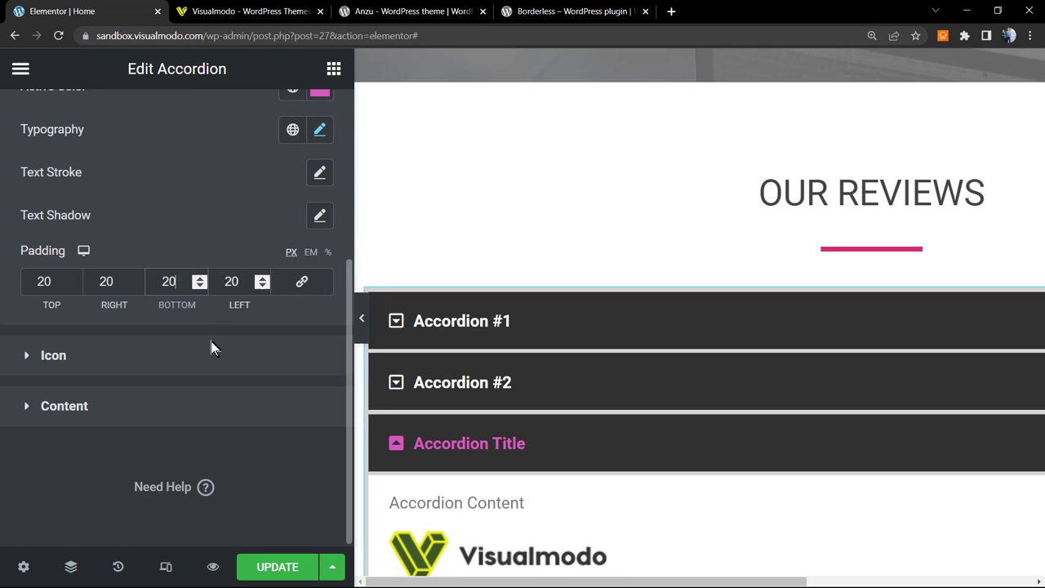
Step: Try End alignment for the accordion icons, then return them to Start
left_click(162, 359)
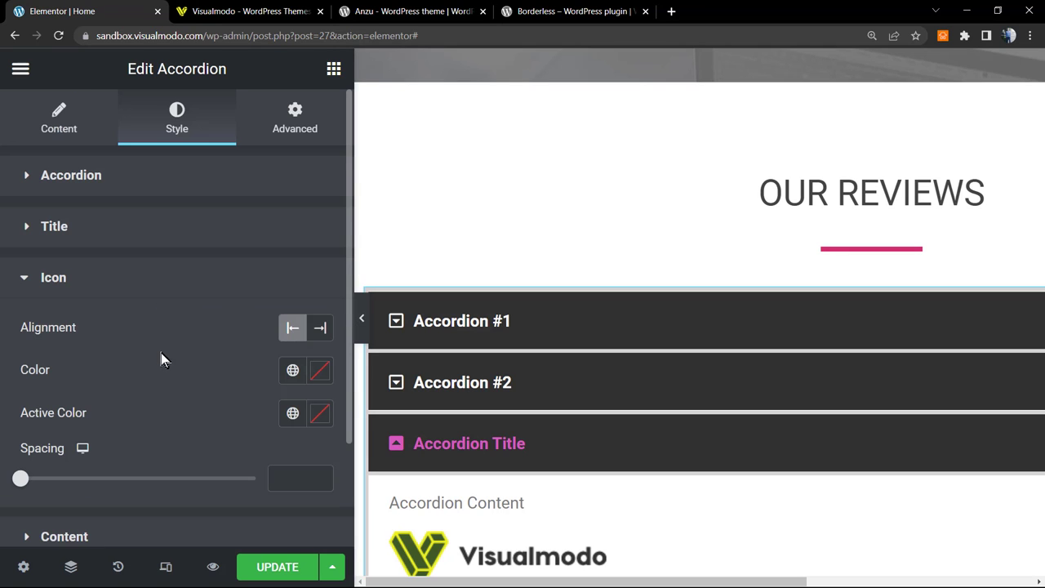
left_click(318, 329)
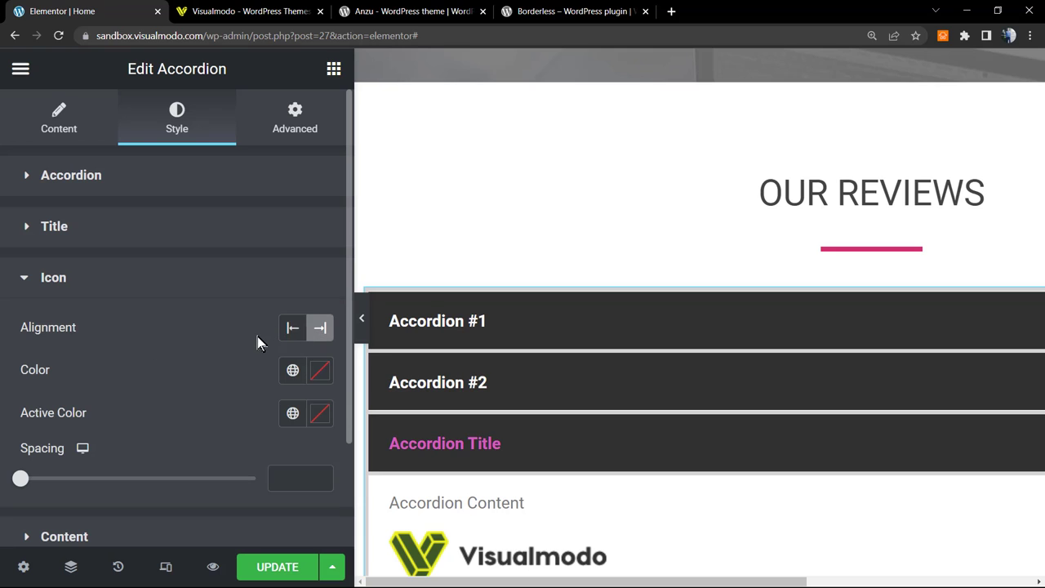
scroll(242, 336, "down", 2)
key("ctrl+minus")
key("ctrl+minus")
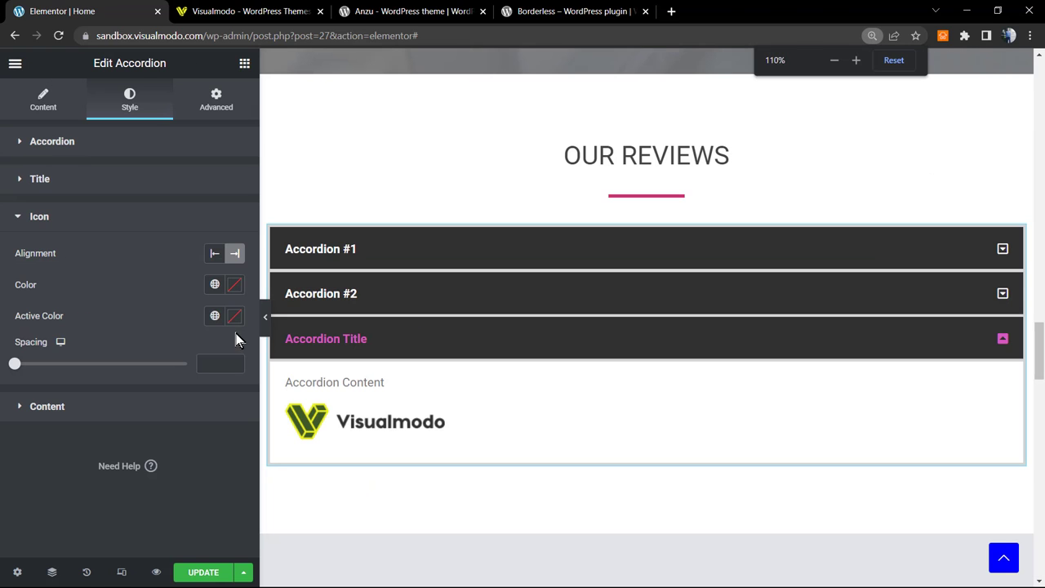
left_click(214, 253)
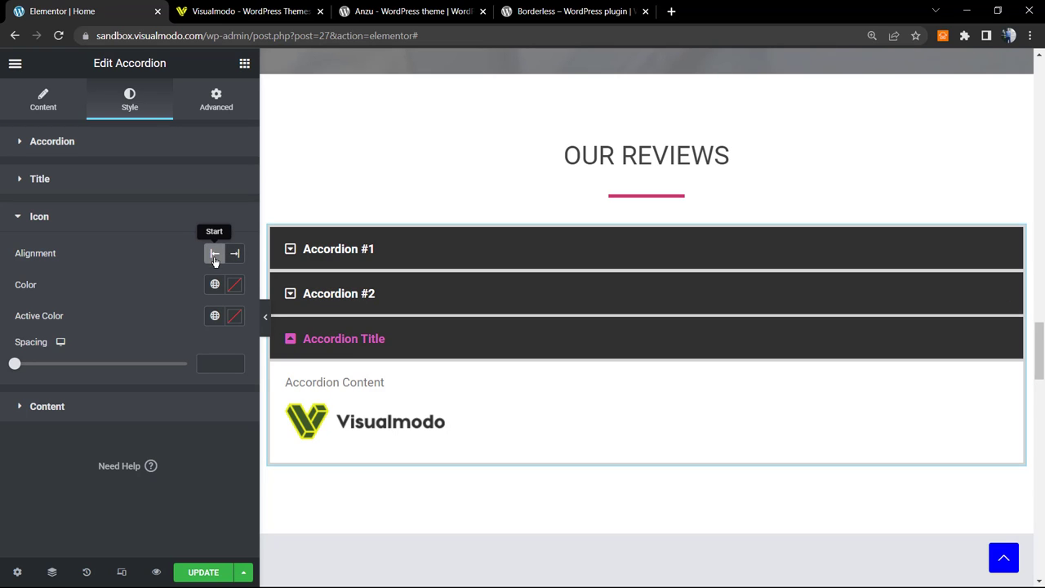
Step: Try a red icon colour, then clear it back to default
left_click(235, 285)
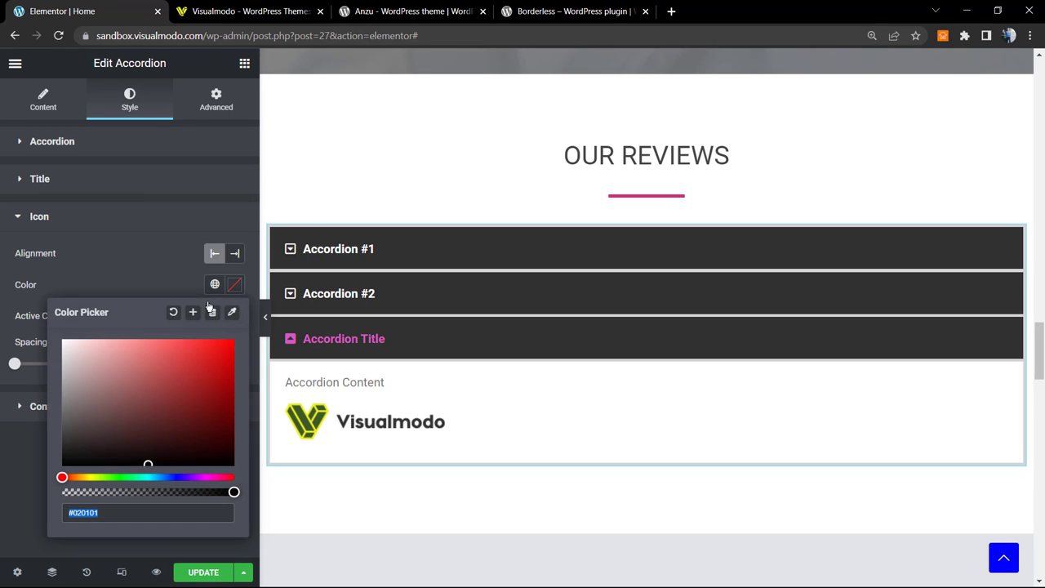
mouse_move(191, 372)
left_mouse_down()
mouse_move(213, 386)
mouse_move(197, 348)
mouse_move(191, 369)
mouse_move(223, 341)
mouse_move(258, 345)
mouse_move(115, 343)
left_mouse_up()
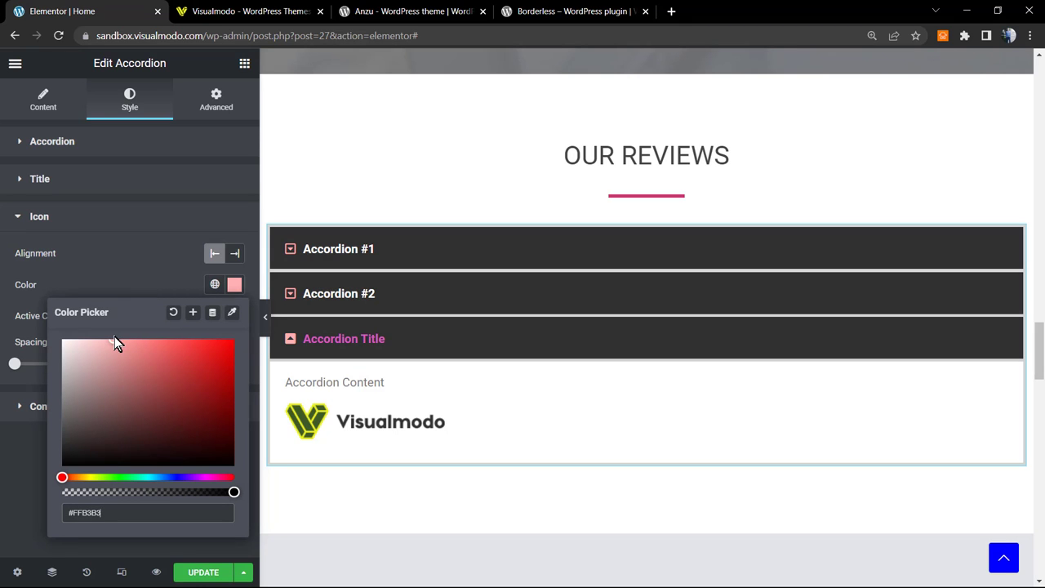
left_click(200, 282)
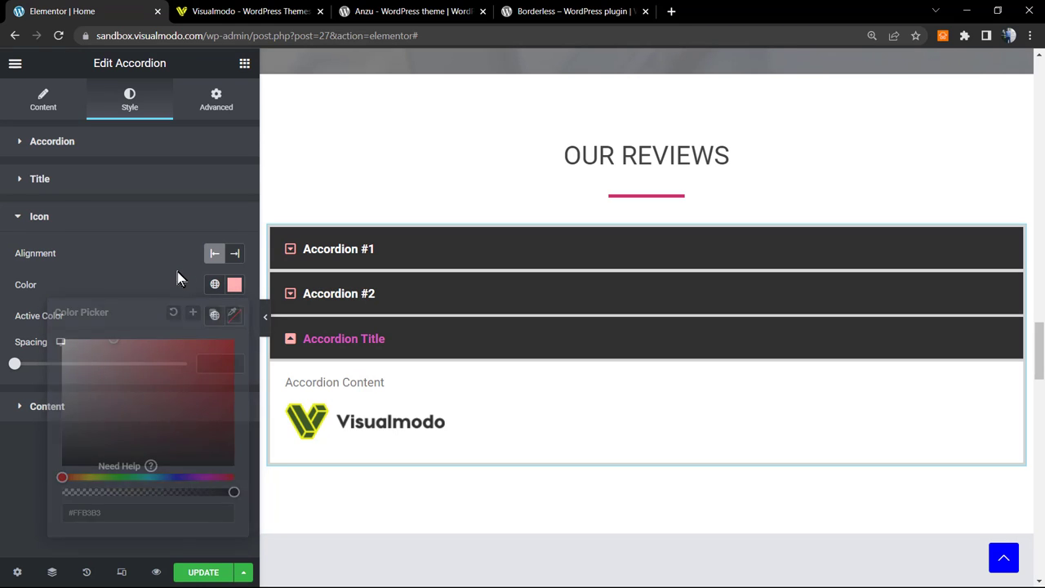
left_click(234, 284)
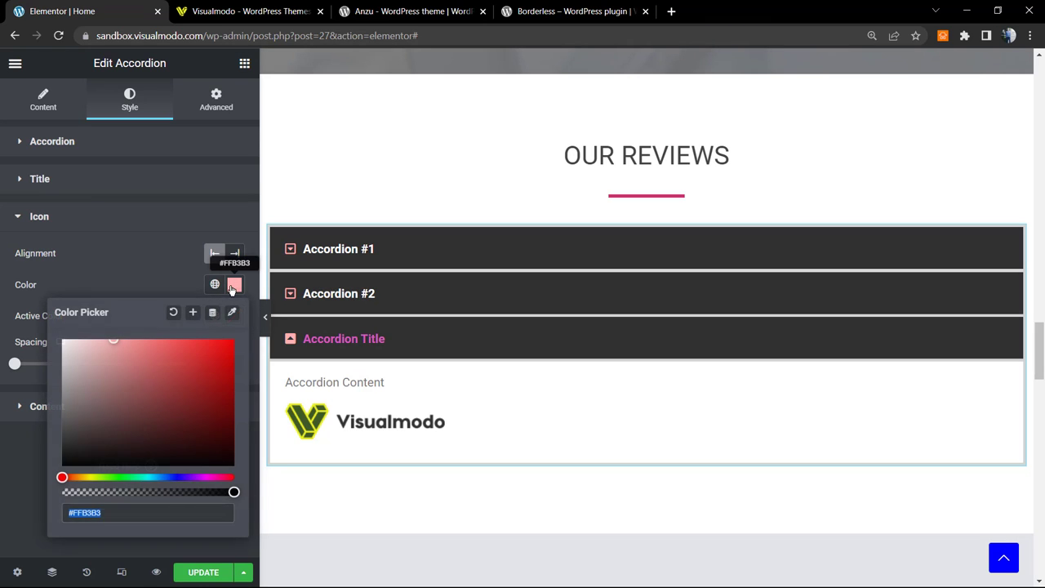
left_click(173, 315)
left_click(173, 273)
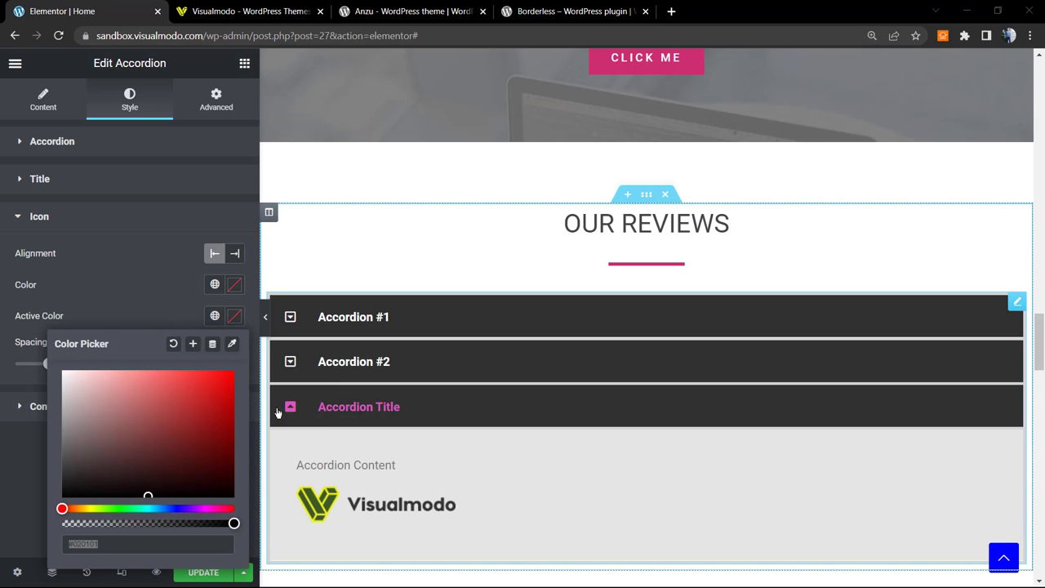
Step: Try and clear several active icon colours, then set icon-to-title spacing to 20
left_click(147, 413)
left_click(229, 401)
left_click(148, 446)
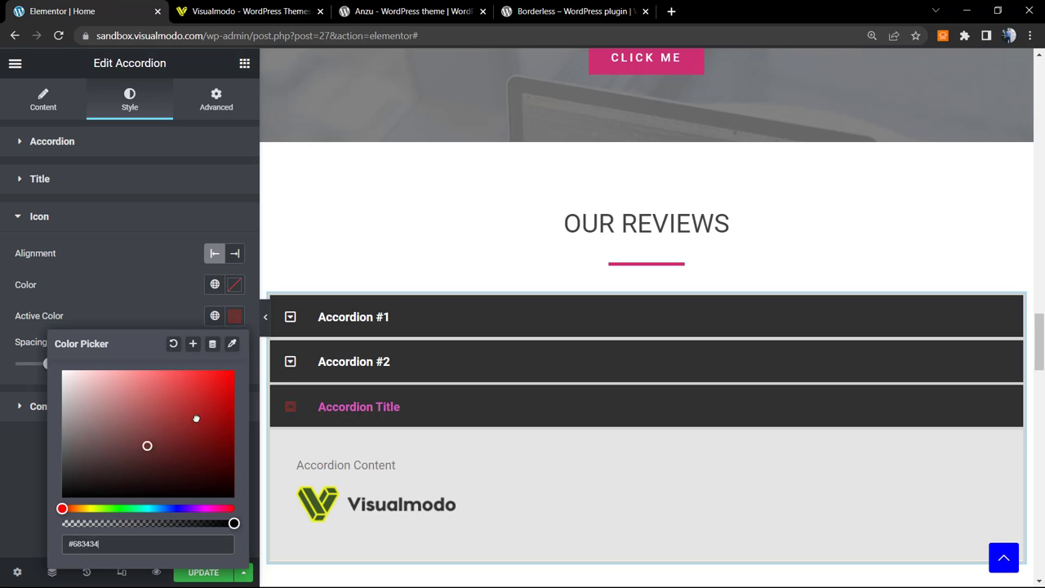
left_click(94, 432)
left_click(199, 406)
left_click(145, 406)
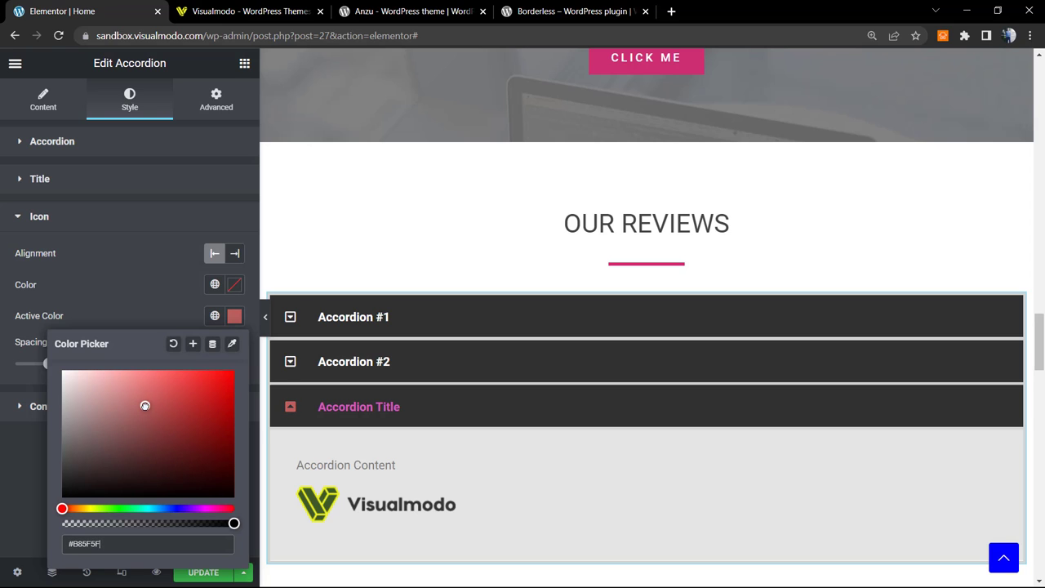
left_click(171, 346)
left_click(138, 297)
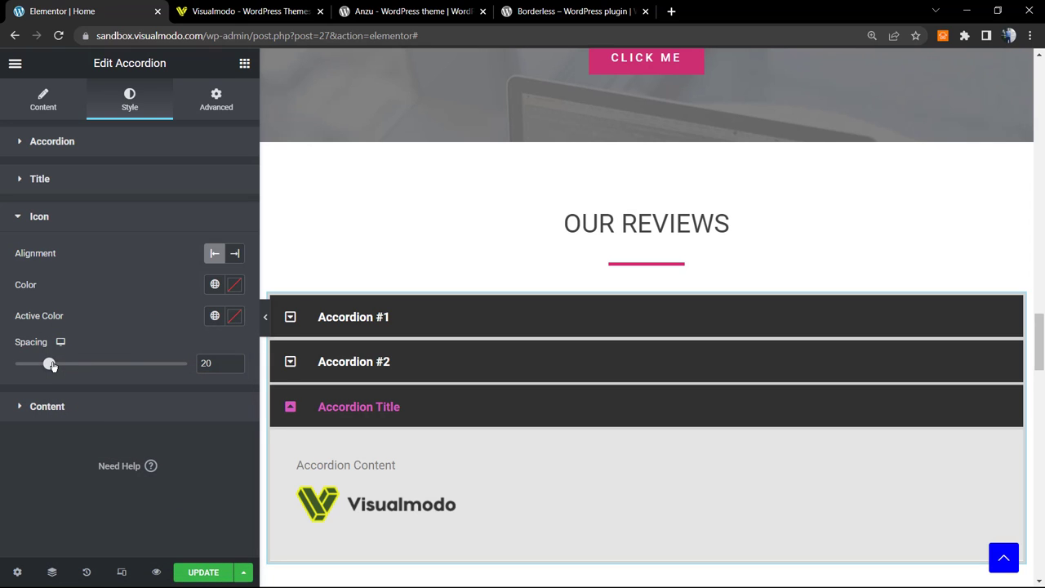
mouse_move(51, 367)
left_mouse_down()
mouse_move(170, 371)
mouse_move(26, 367)
mouse_move(103, 372)
mouse_move(49, 369)
left_mouse_up()
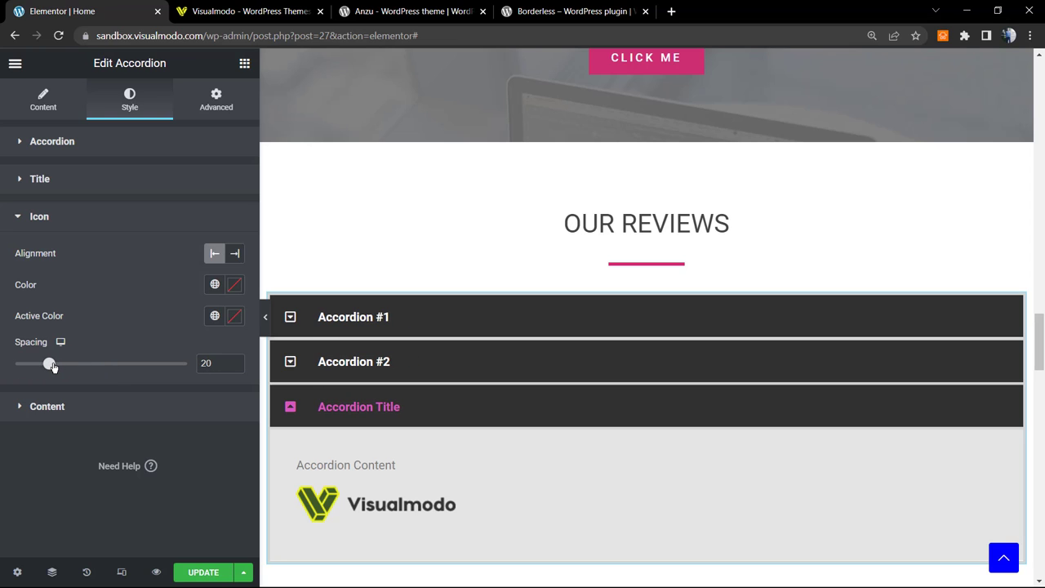
Step: Open the Content style options and expand Accordion #1 to preview its text
left_click(403, 356)
left_click(381, 315)
left_click(382, 315)
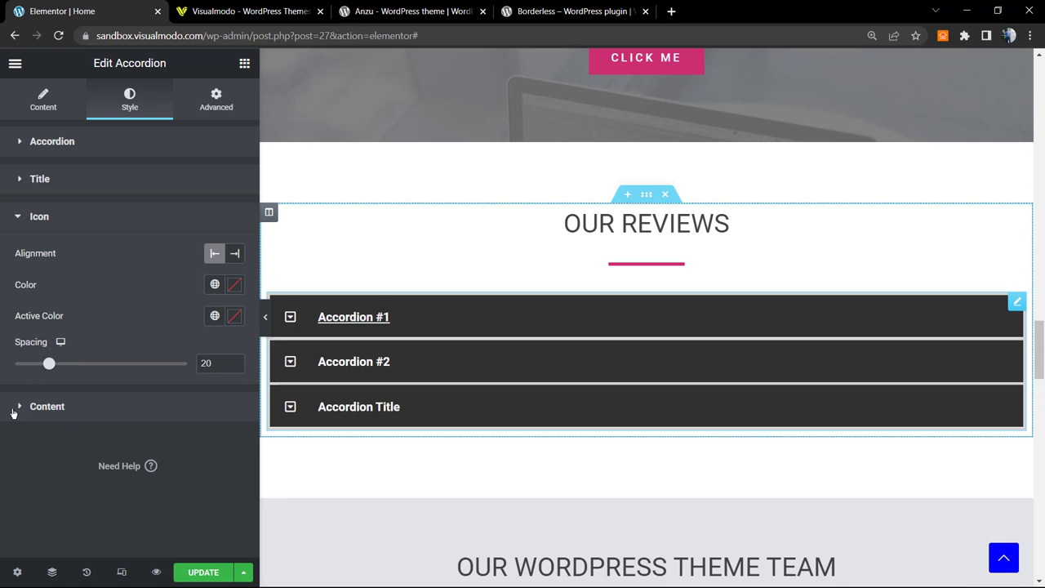
left_click(65, 416)
left_click(328, 327)
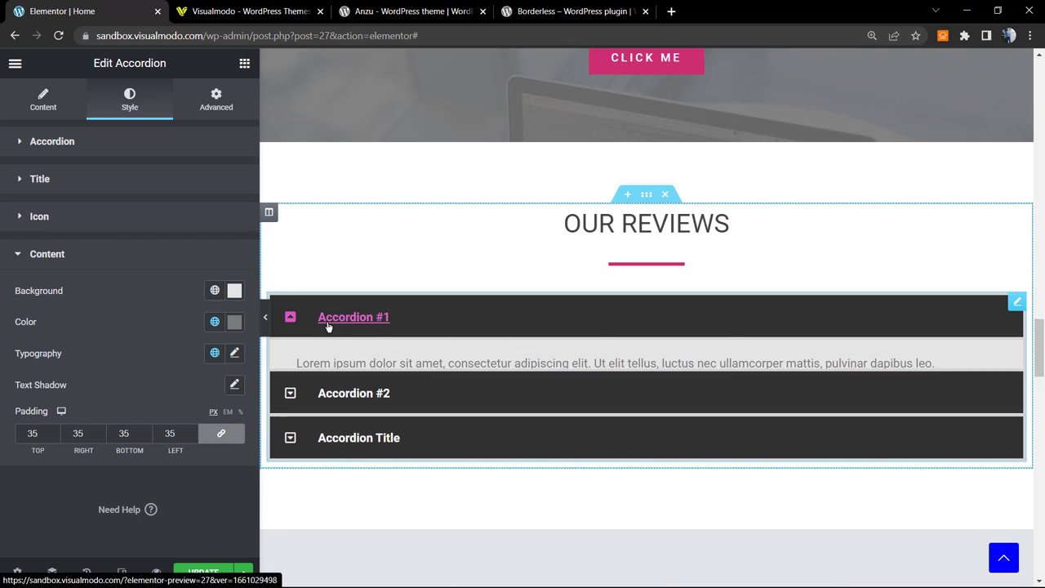
triple_click(378, 369)
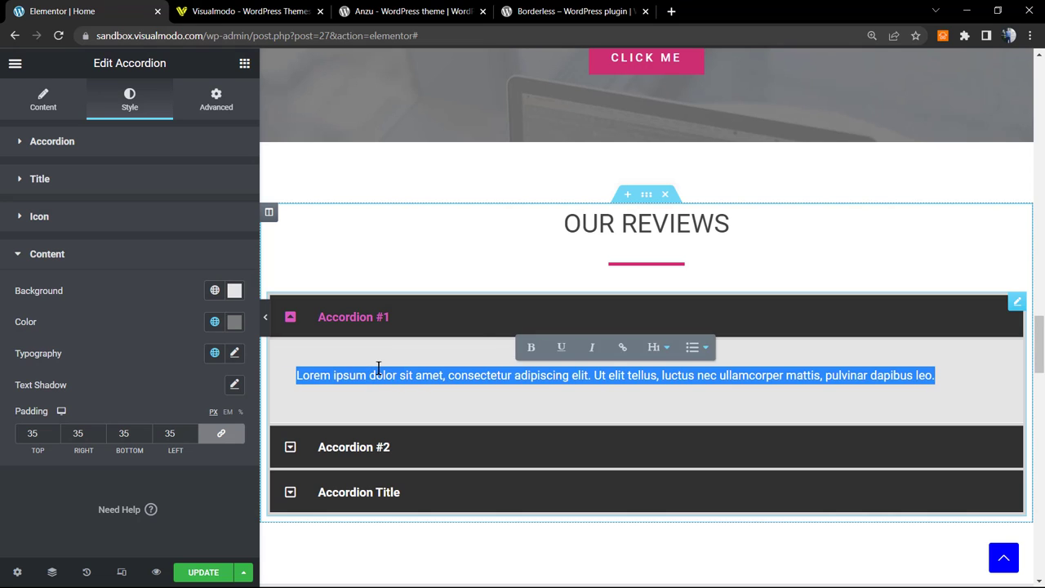
left_click(378, 369)
Step: Set the content background to #E9E9E9 and the content text colour to #606060
left_click(234, 291)
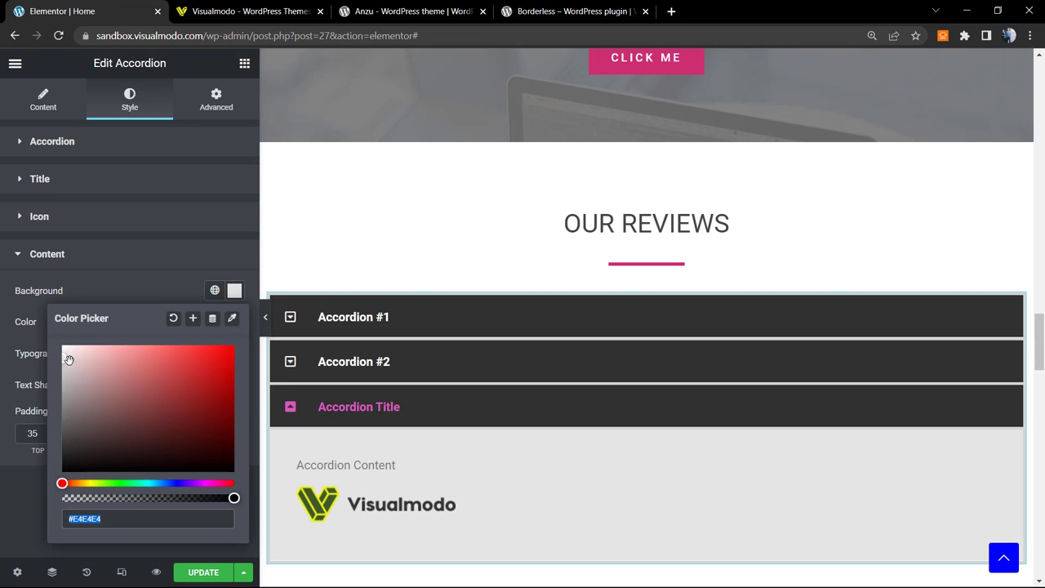
mouse_move(69, 358)
left_mouse_down()
mouse_move(151, 429)
mouse_move(194, 375)
mouse_move(187, 364)
mouse_move(68, 373)
mouse_move(43, 360)
left_mouse_up()
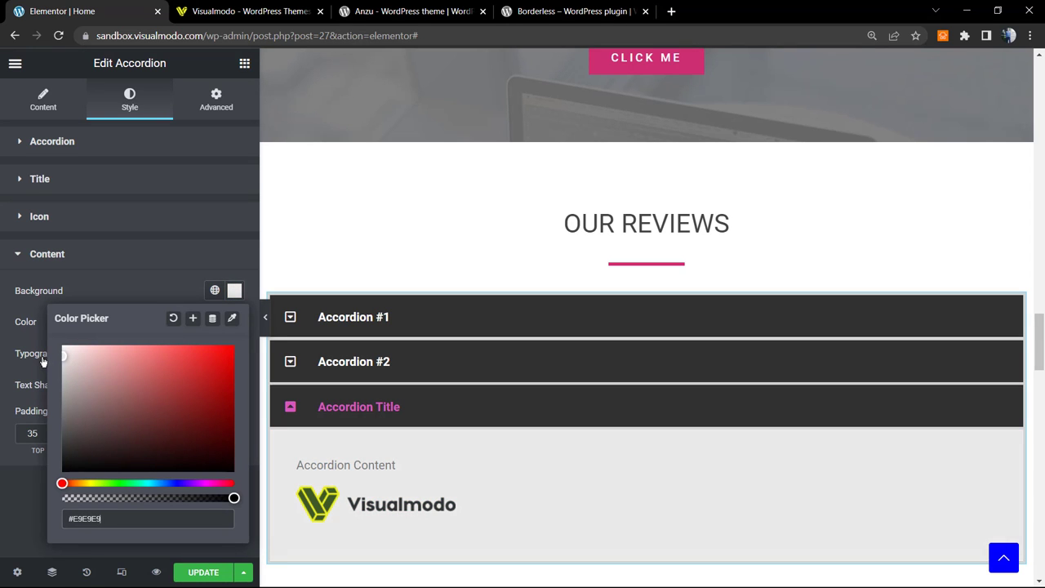
left_click(151, 291)
left_click(236, 323)
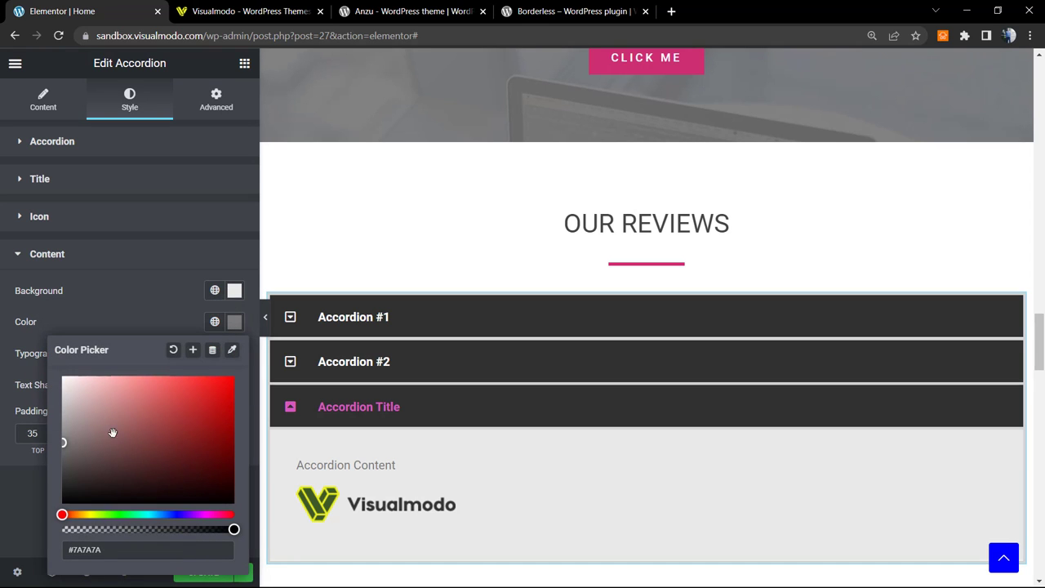
mouse_move(63, 441)
left_mouse_down()
mouse_move(38, 462)
mouse_move(26, 502)
mouse_move(0, 467)
left_mouse_up()
Step: Reset the accordion content typography to its defaults
left_click(130, 316)
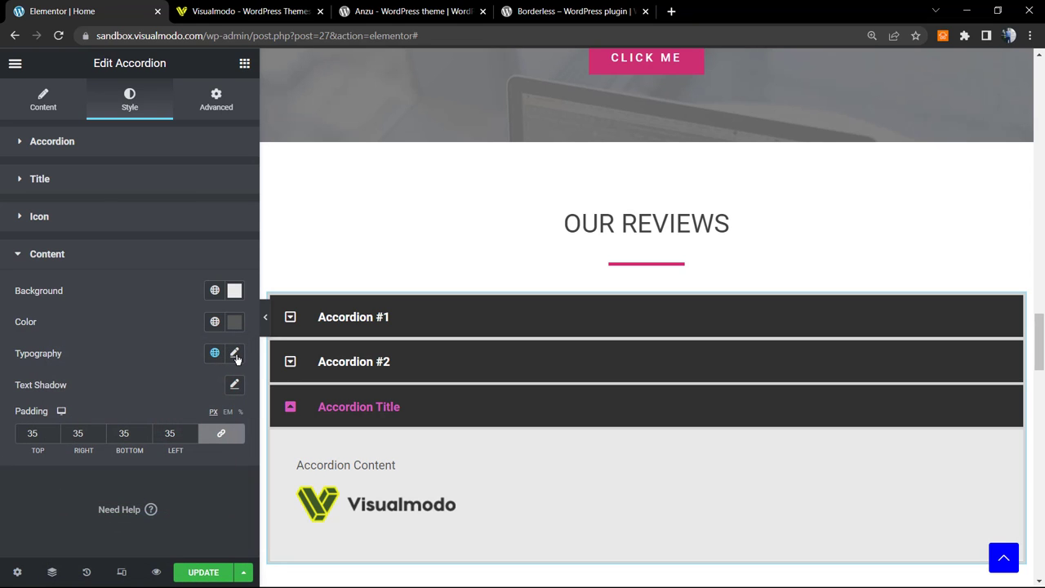
left_click(234, 354)
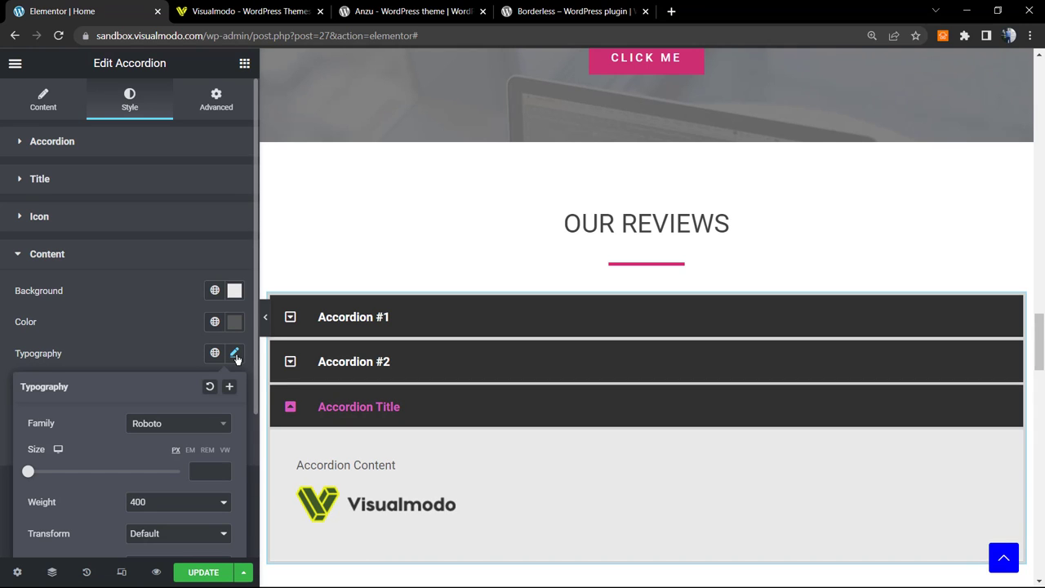
left_click(235, 355)
left_click(234, 355)
left_click(211, 385)
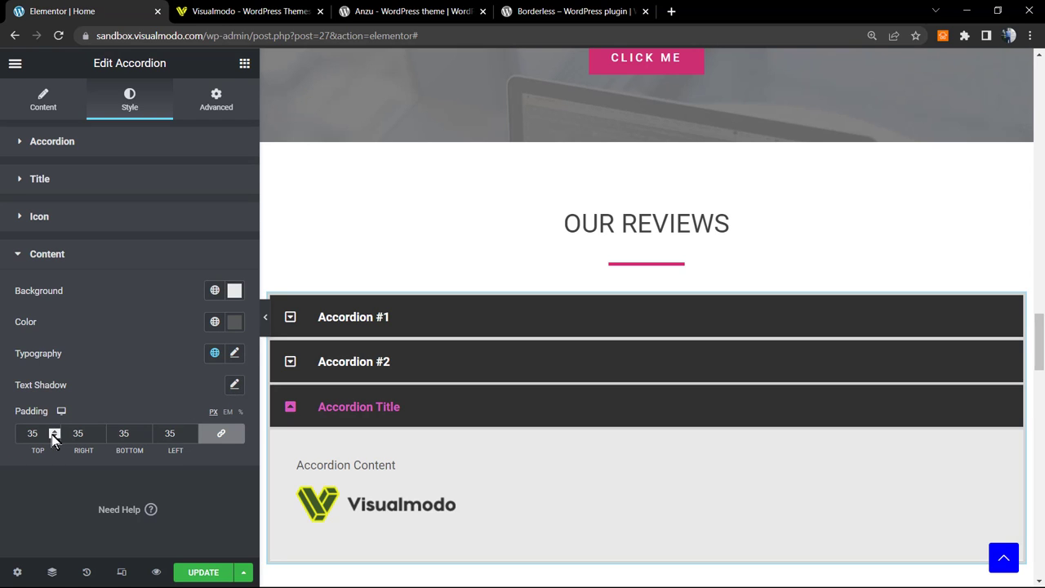
Step: Set the content padding to 30 px on every side and select the accordion widget
left_click_drag(57, 431, 53, 434)
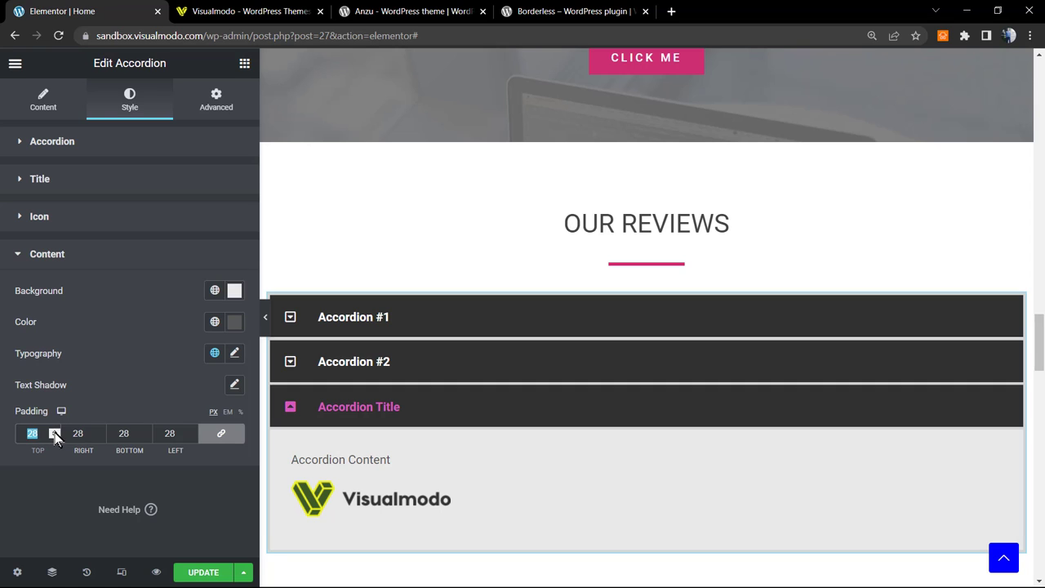
left_click(53, 430)
left_click(53, 430)
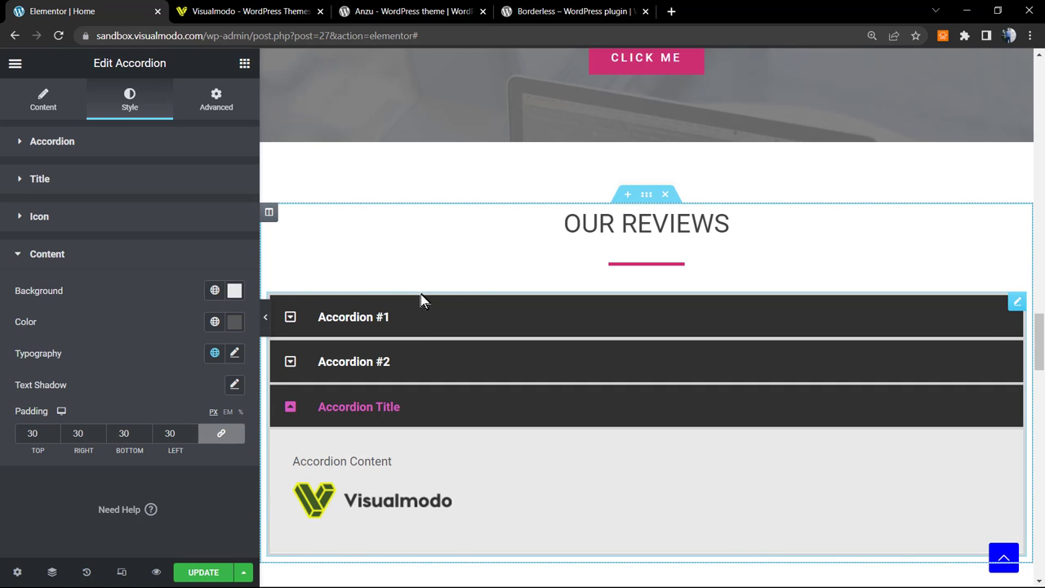
left_click(403, 320)
Step: Give the accordion widget a linked 25 px margin and 24 px padding in Advanced settings
left_click(215, 99)
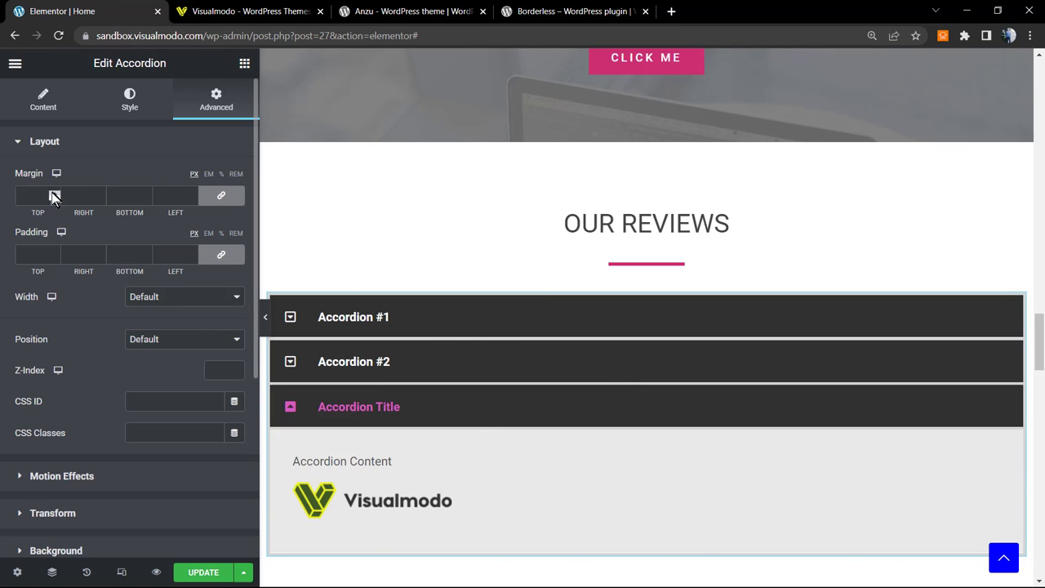
left_click_drag(56, 192, 55, 192)
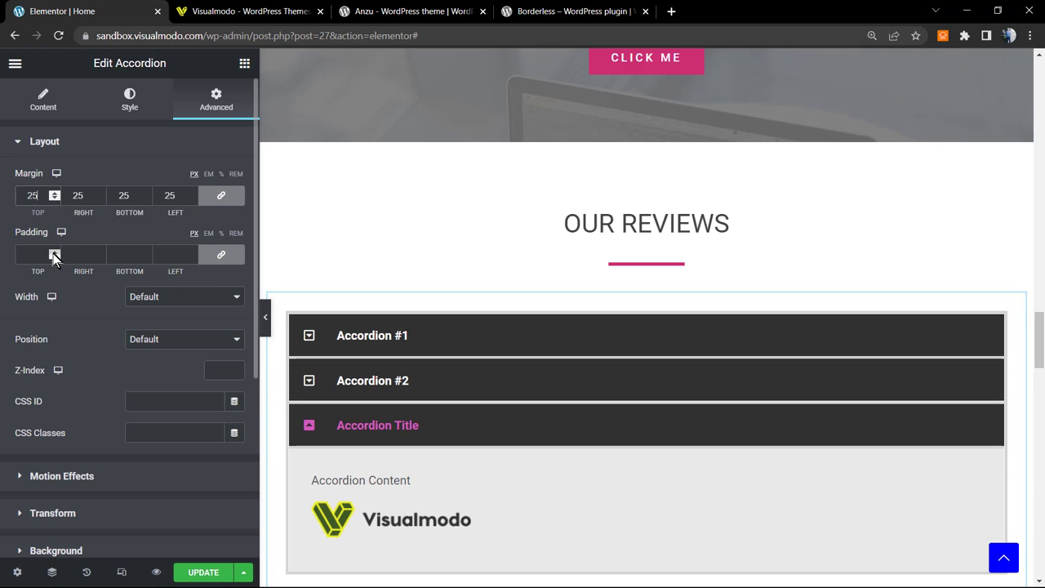
left_click_drag(52, 252, 52, 253)
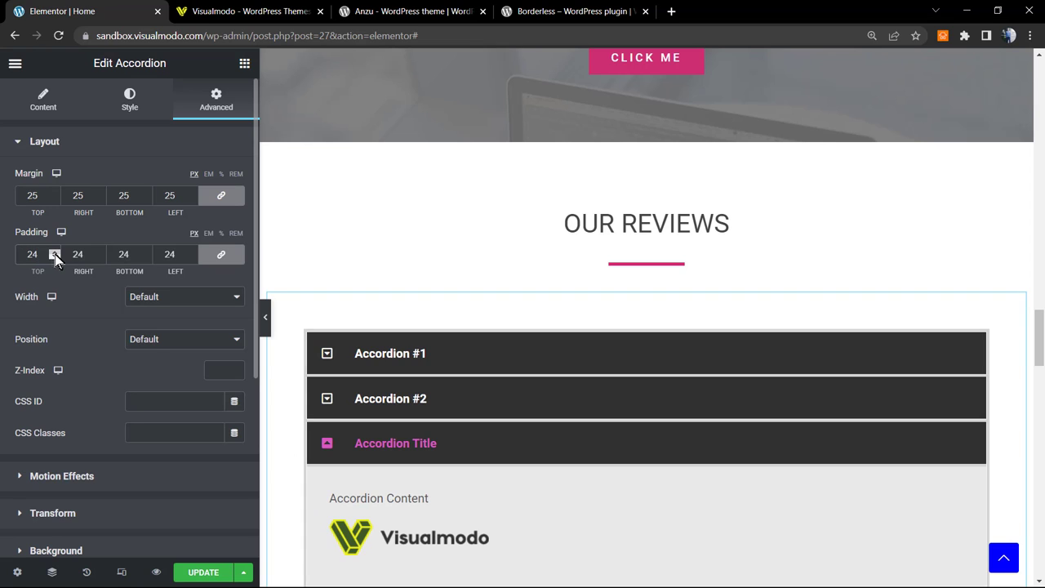
Step: Keep the widget width and position at Default after trying full width
left_click(155, 300)
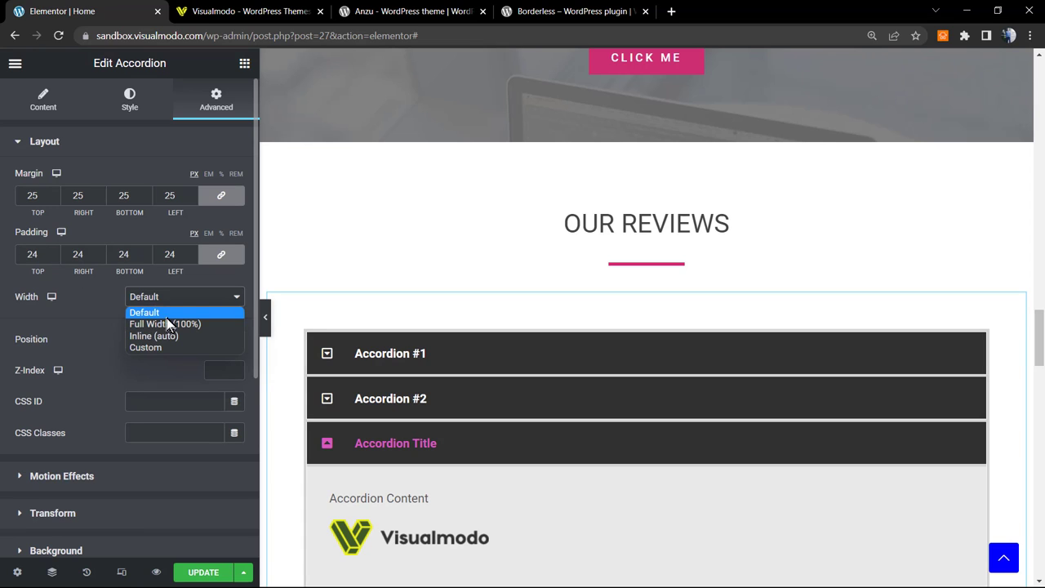
left_click(167, 324)
left_click(161, 298)
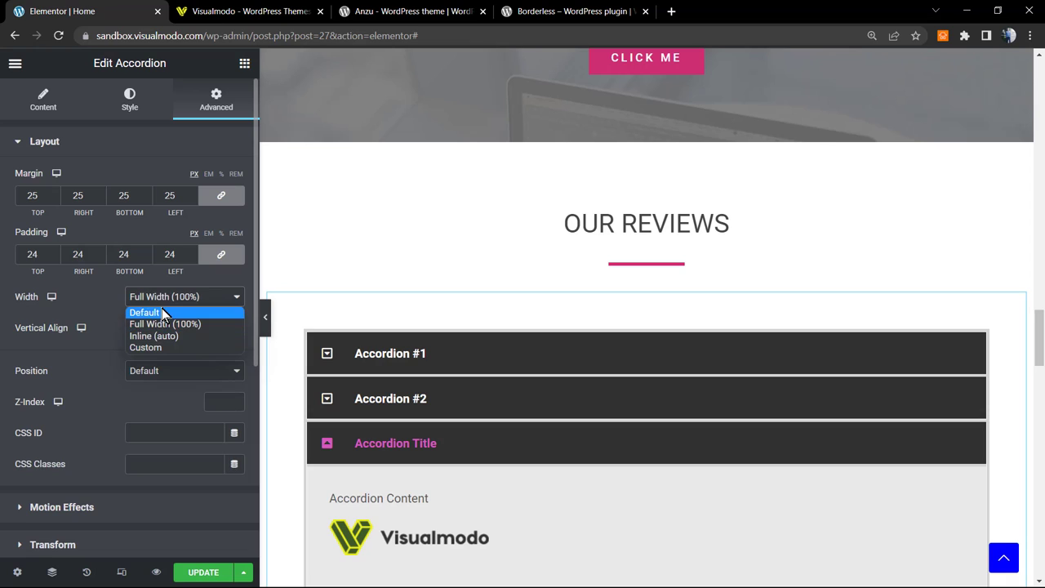
left_click(161, 307)
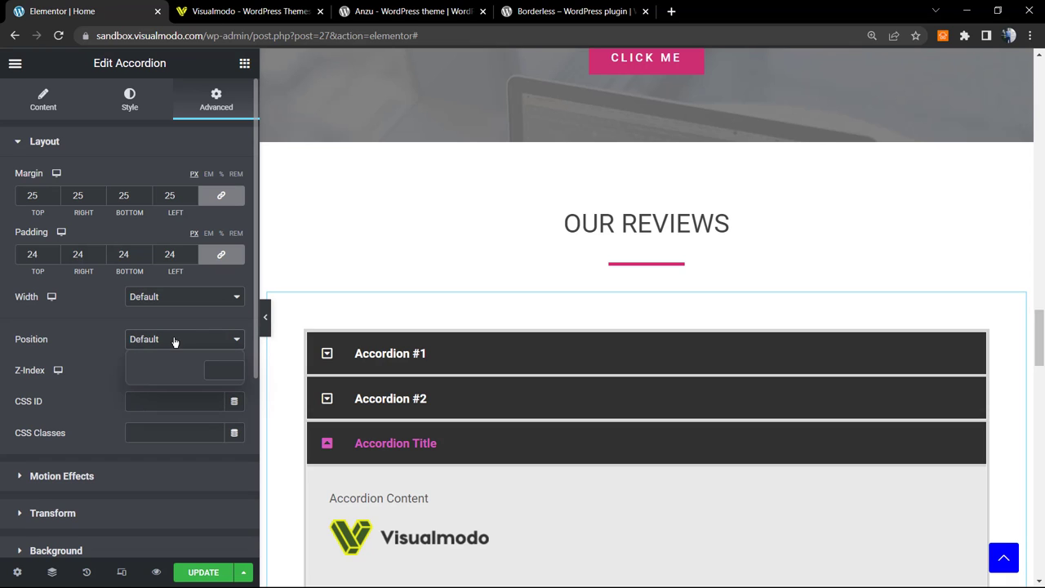
left_click(173, 339)
left_click(175, 354)
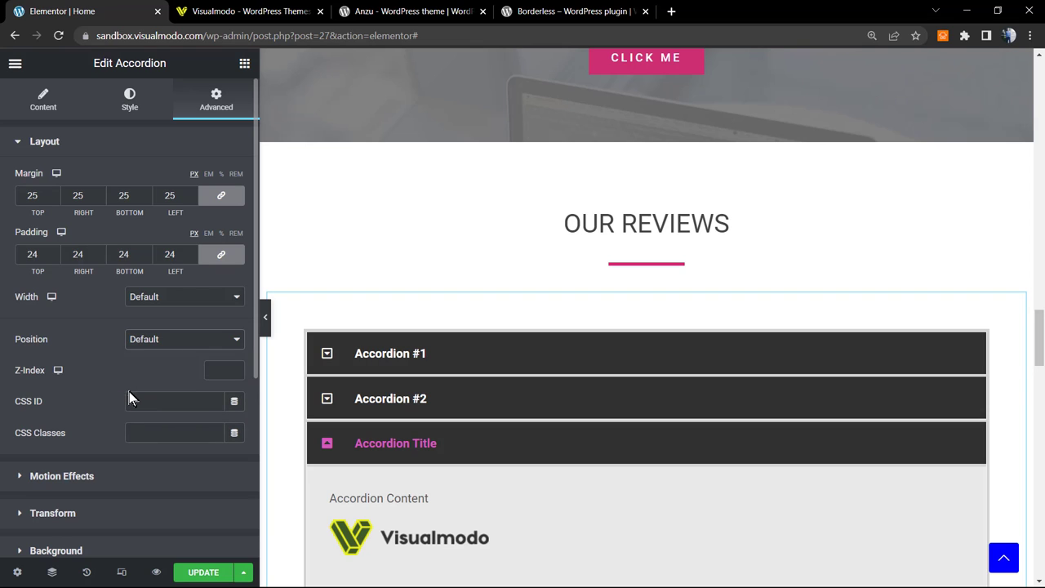
scroll(106, 412, "down", 1)
scroll(103, 413, "up", 1)
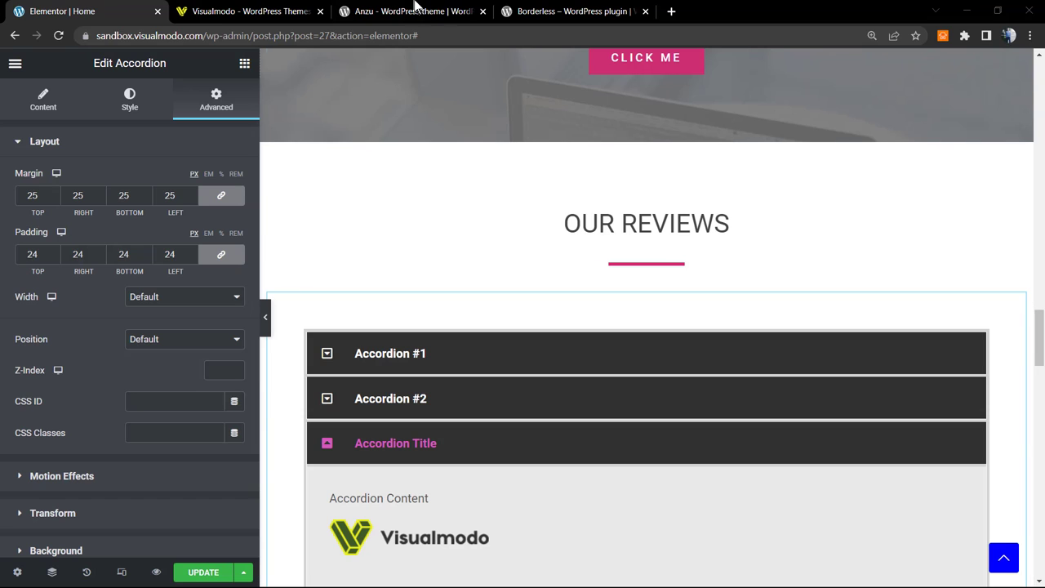
Step: View the Anzu theme page by Visualmodo and the Borderless plugin page, selecting each name
left_click(481, 22)
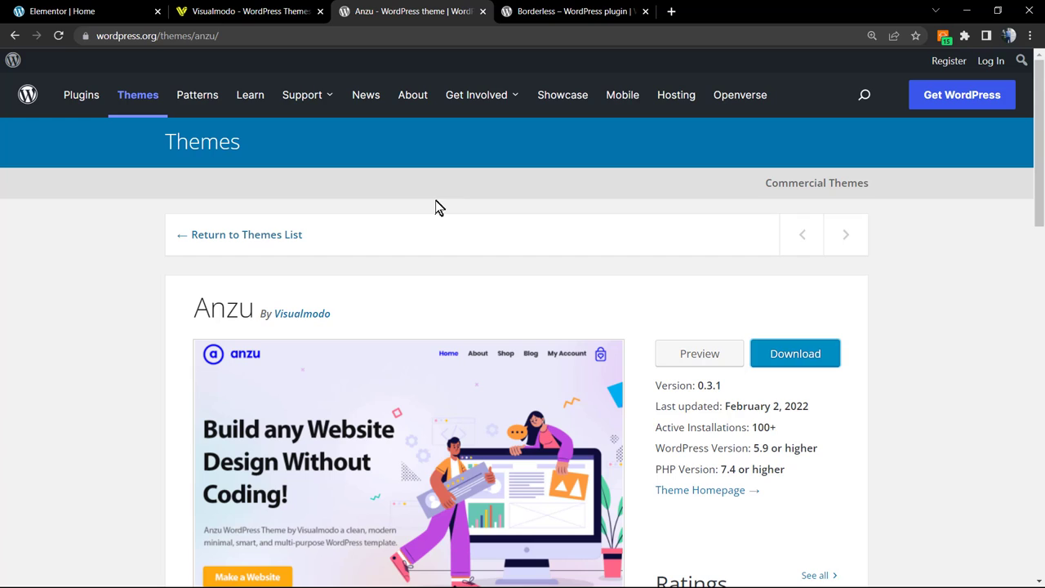
double_click(224, 306)
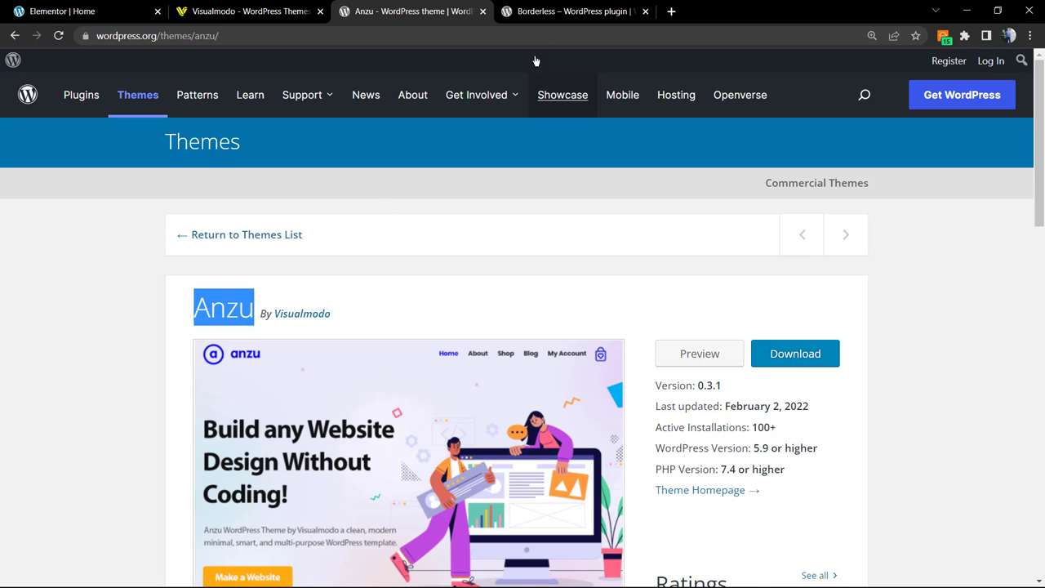
left_click(521, 15)
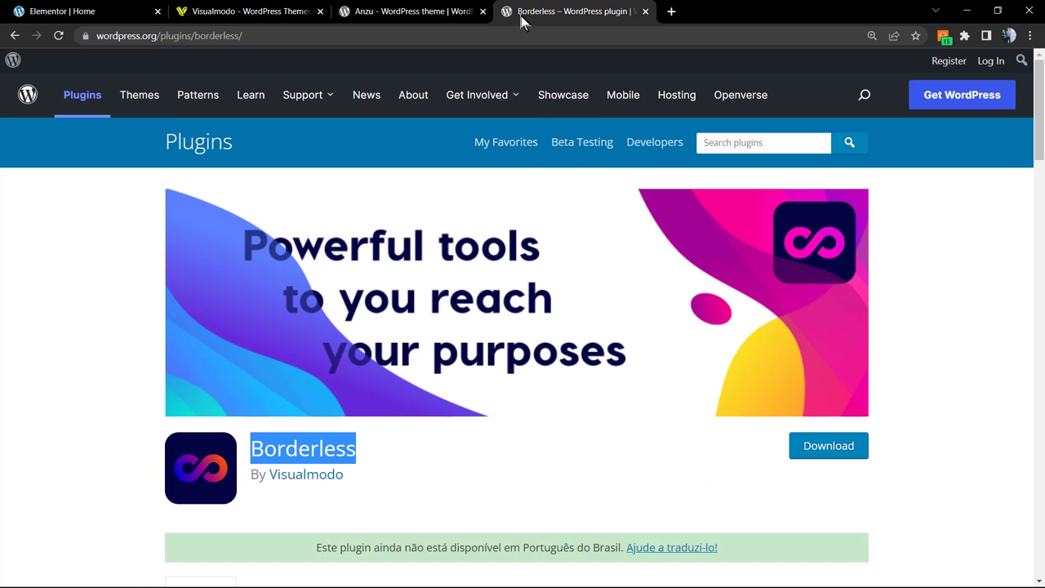
double_click(313, 441)
double_click(292, 447)
Step: Go to the Visualmodo website and open its Templates Library page
left_click(304, 10)
left_click(439, 10)
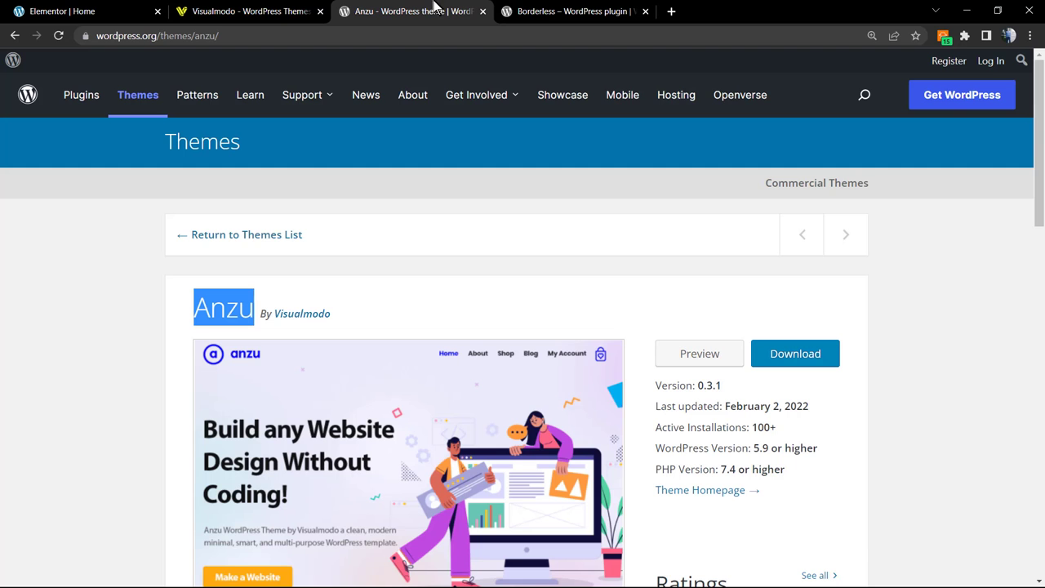
left_click(303, 10)
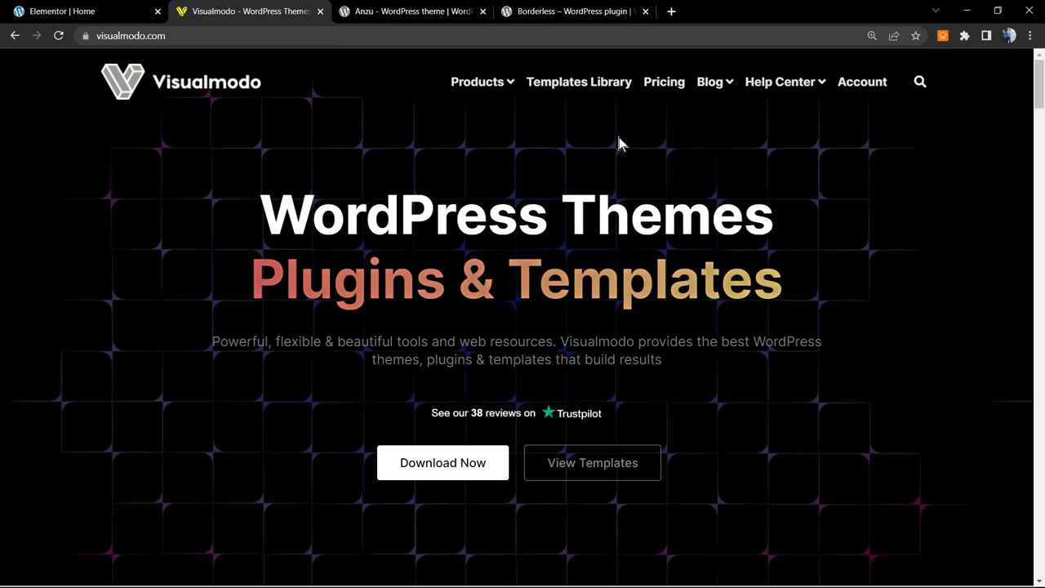
left_click(577, 81)
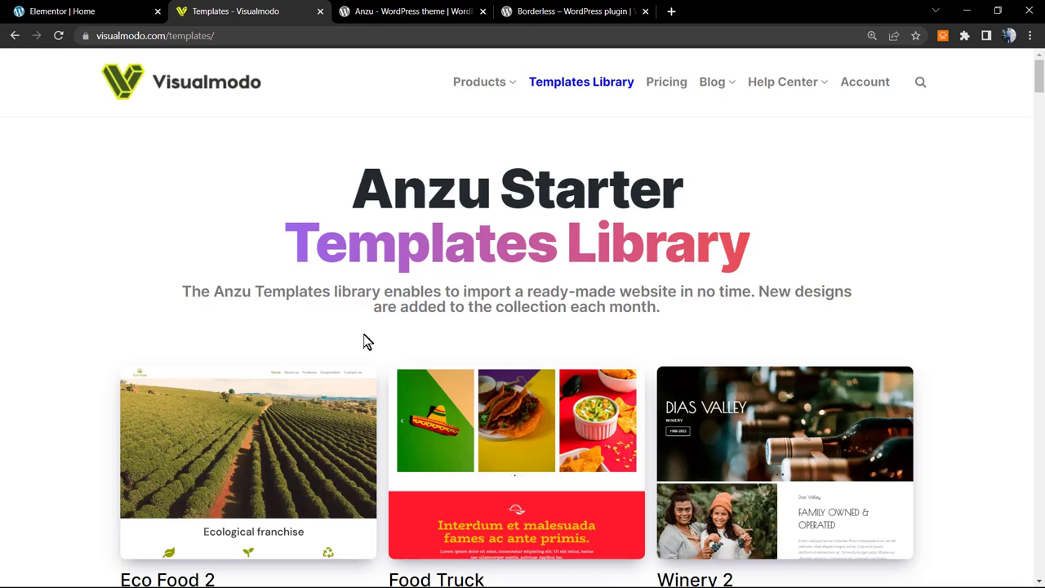
Step: Browse down past templates such as Makeup, Firebrigade, Aromatherapy, Home, Ice Cream and Manicure
scroll(367, 356, "down", 2)
scroll(366, 359, "down", 4)
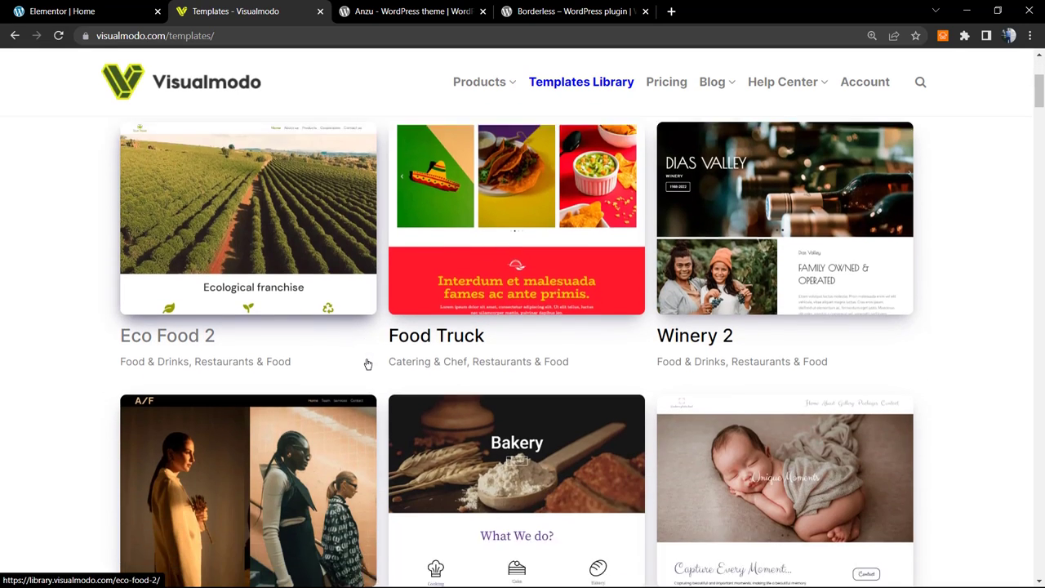
scroll(369, 369, "down", 2)
scroll(368, 370, "down", 8)
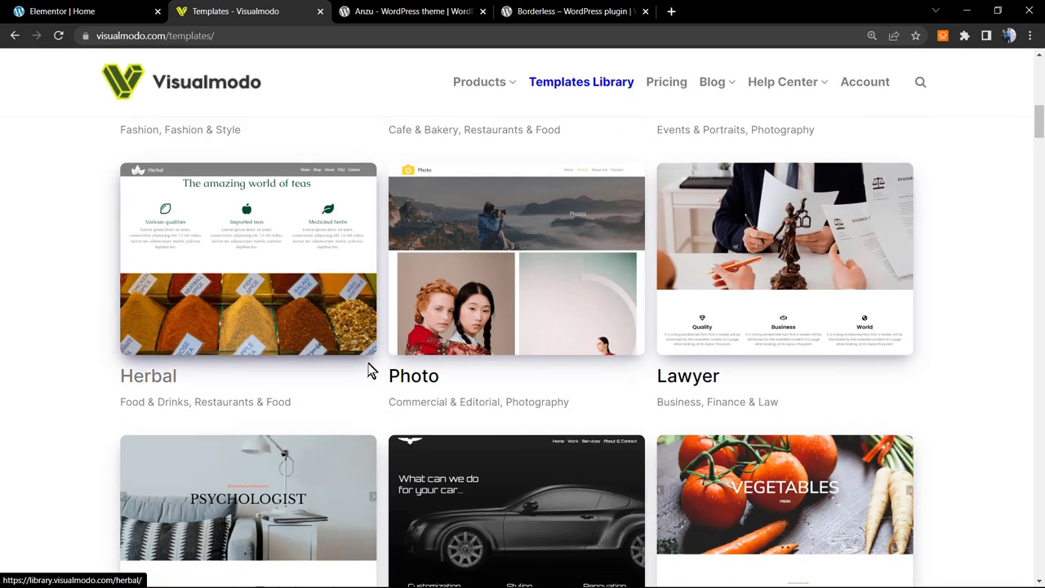
scroll(369, 369, "down", 10)
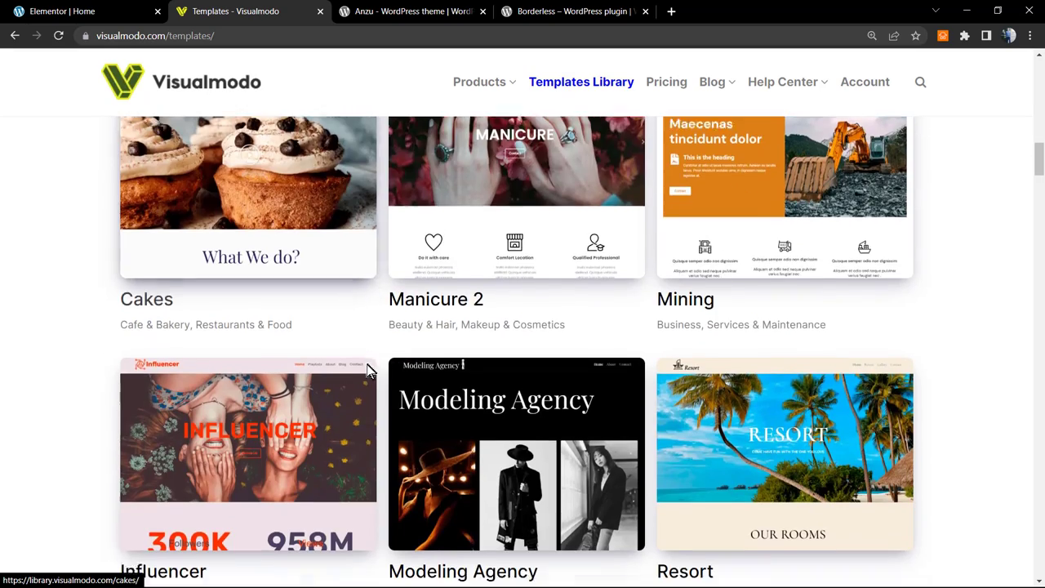
scroll(368, 367, "down", 8)
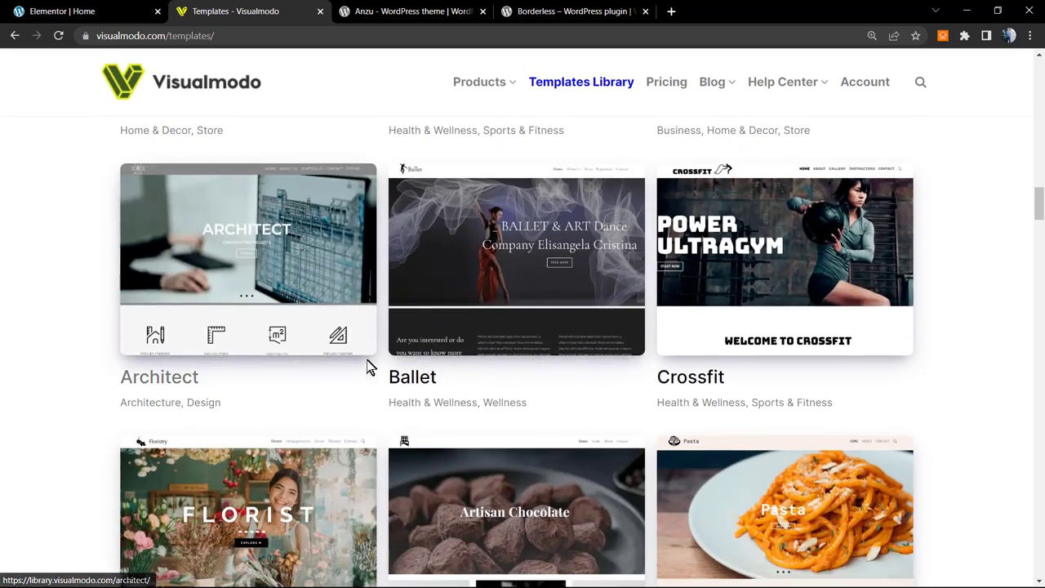
scroll(369, 366, "down", 8)
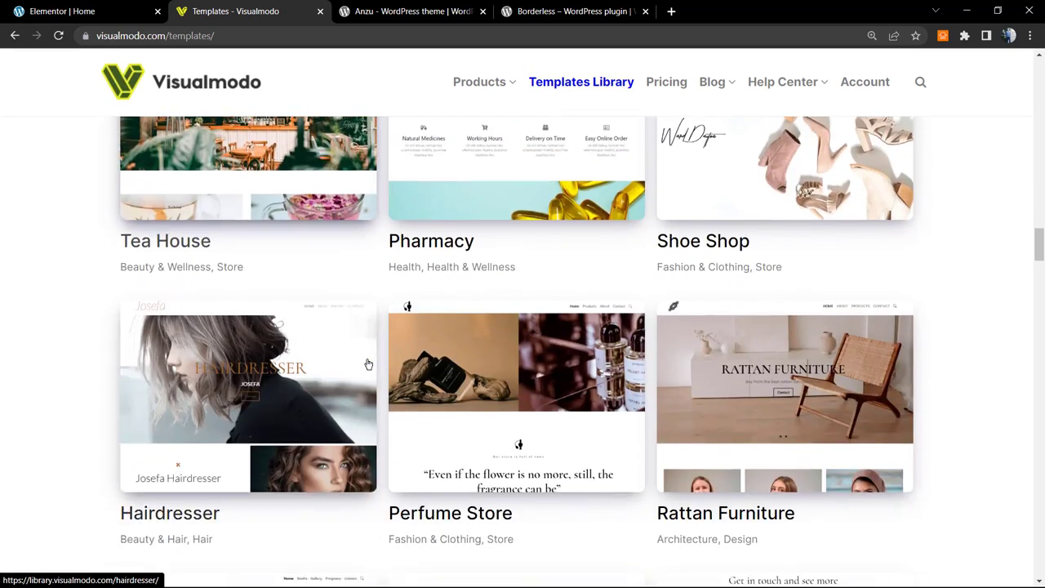
scroll(366, 367, "down", 9)
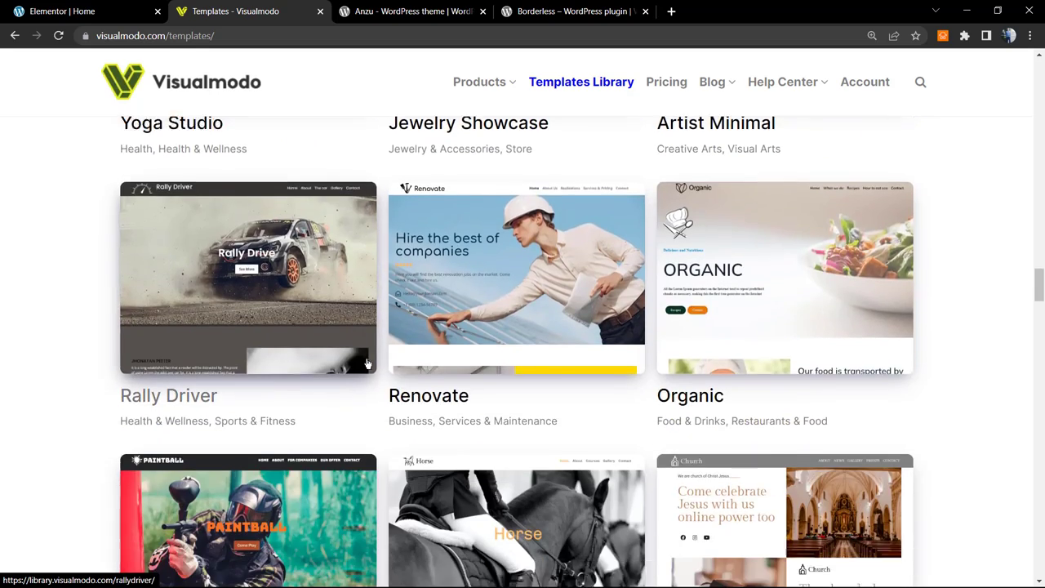
scroll(364, 360, "down", 8)
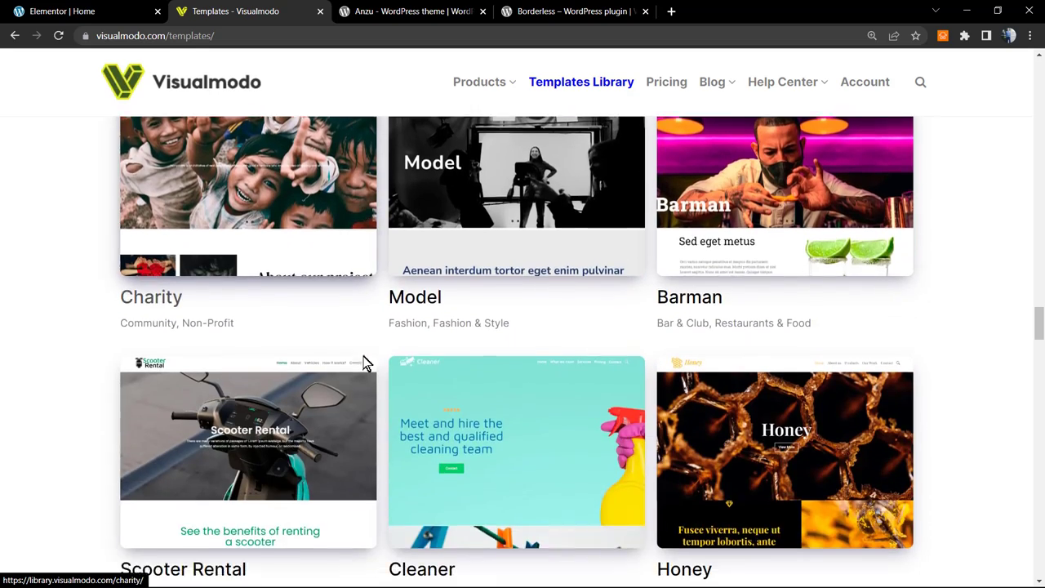
scroll(363, 357, "down", 5)
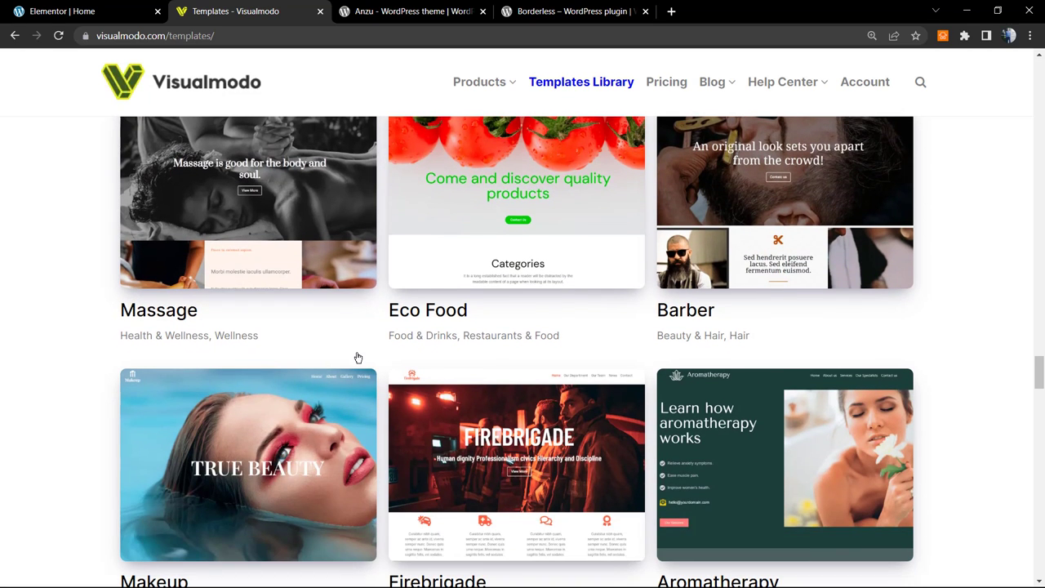
scroll(358, 357, "down", 2)
scroll(357, 357, "down", 4)
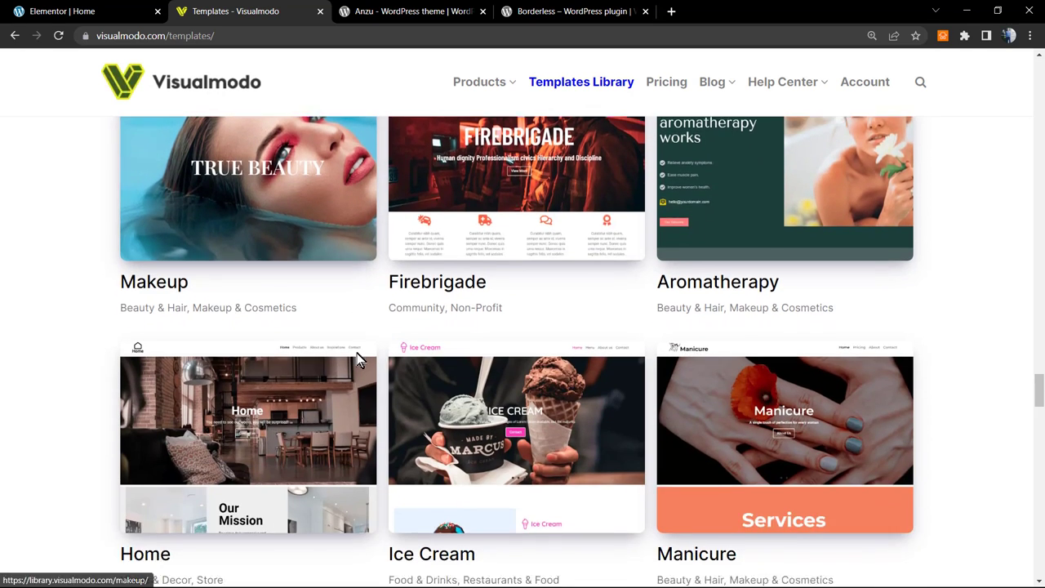